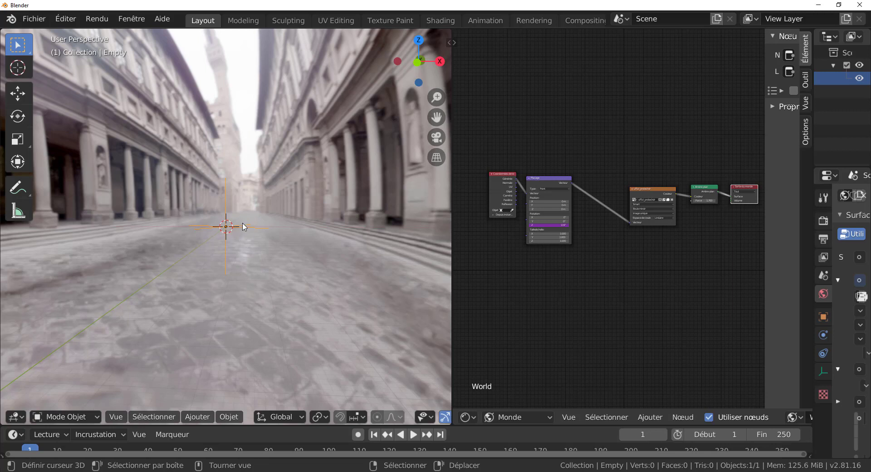
- Try rotating the empty freely and about the global Z axis to preview how the background turns
key("r")
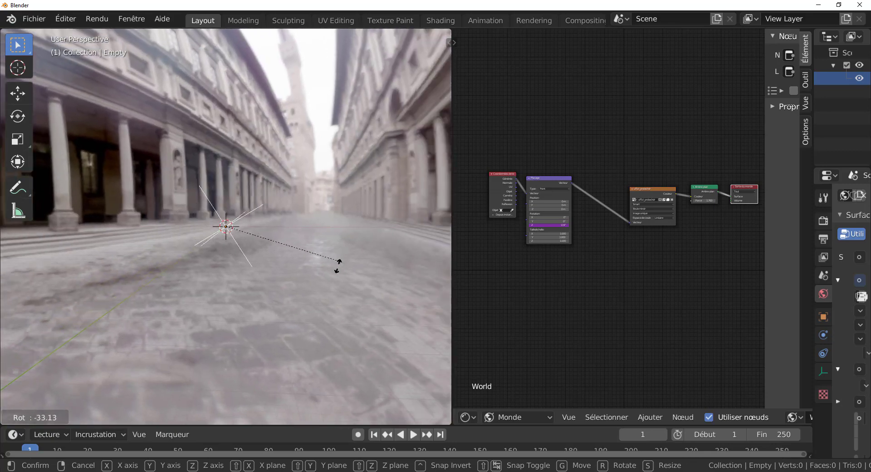
key("Escape")
key("r")
key("z")
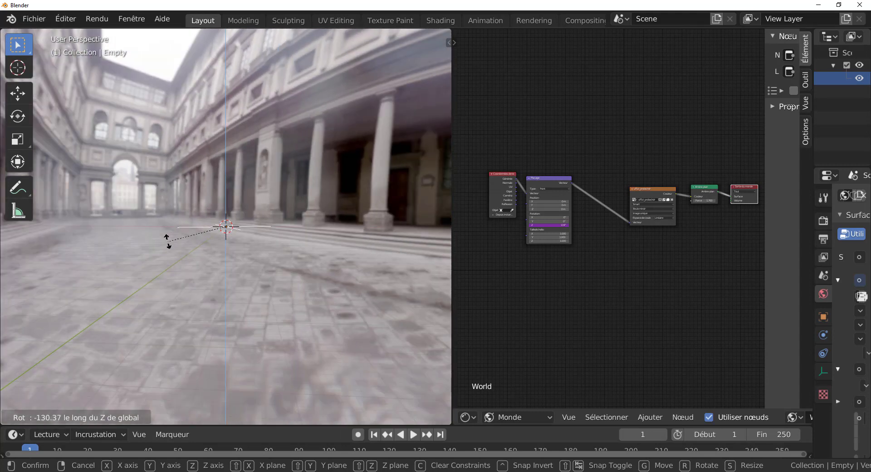
left_click(168, 241)
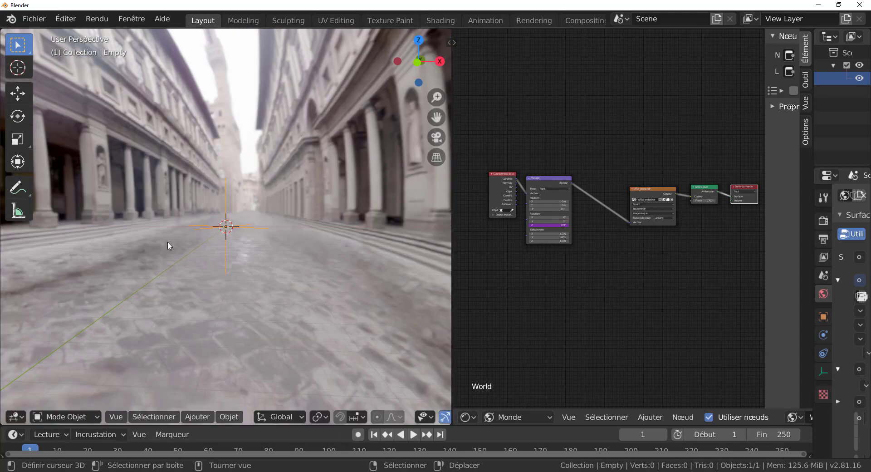
- Enlarge the timeline, enable automatic keyframing and record a keyframe for the empty at frame 1
left_click_drag(218, 425, 220, 348)
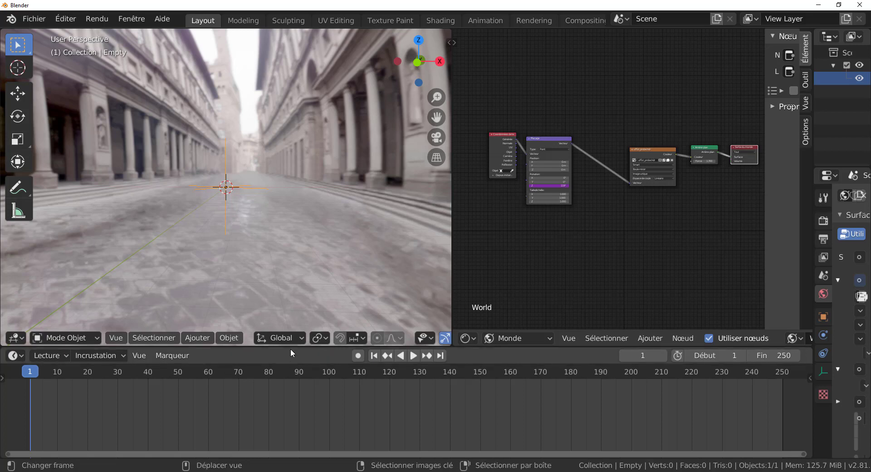
left_click(358, 356)
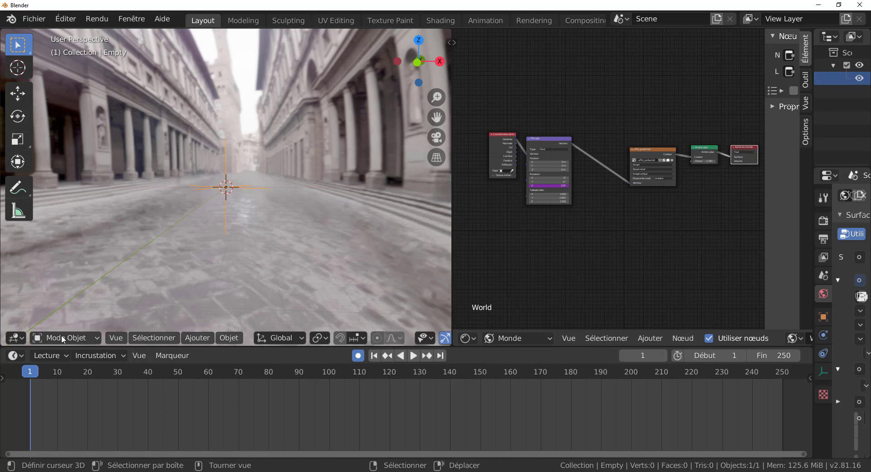
left_click(18, 93)
left_click(226, 119)
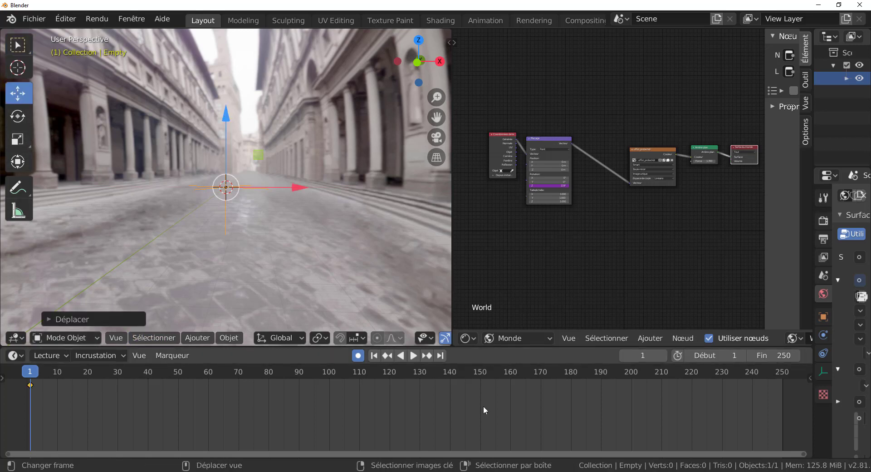
- Set the animation's end frame to 120
left_click_drag(771, 355, 712, 355)
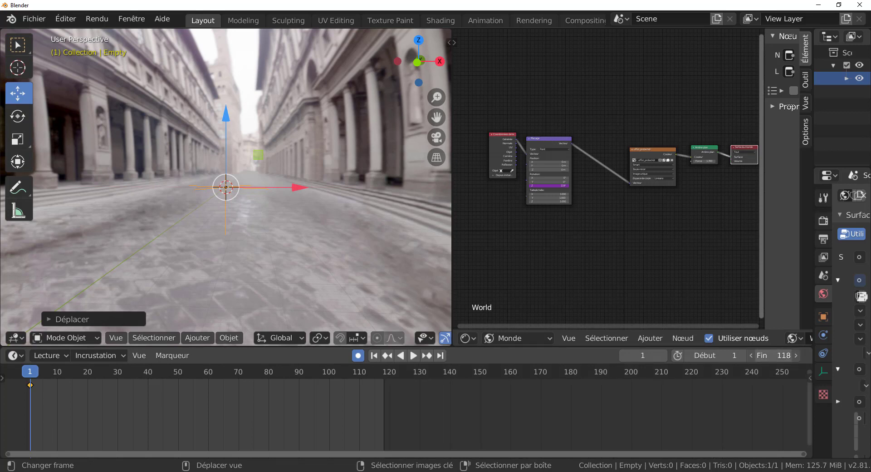
left_click(795, 357)
left_click(796, 357)
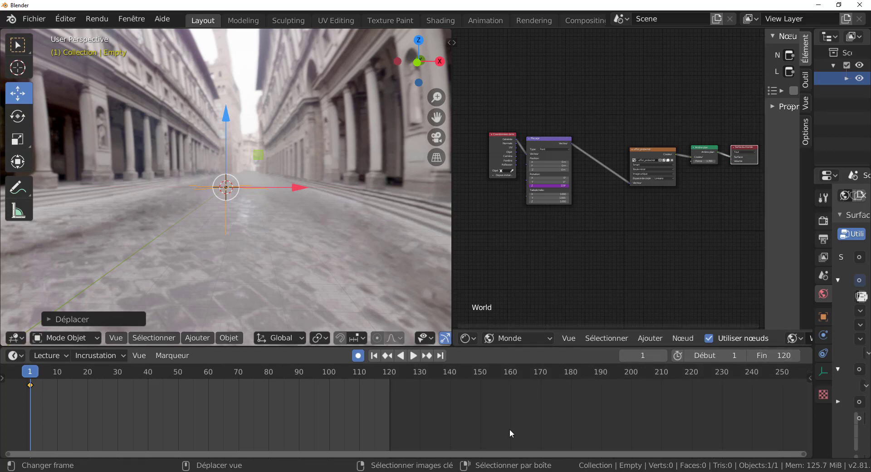
- At frame 120, show the empty's transform values and keyframe its Z rotation at 114°
left_click_drag(28, 375, 390, 388)
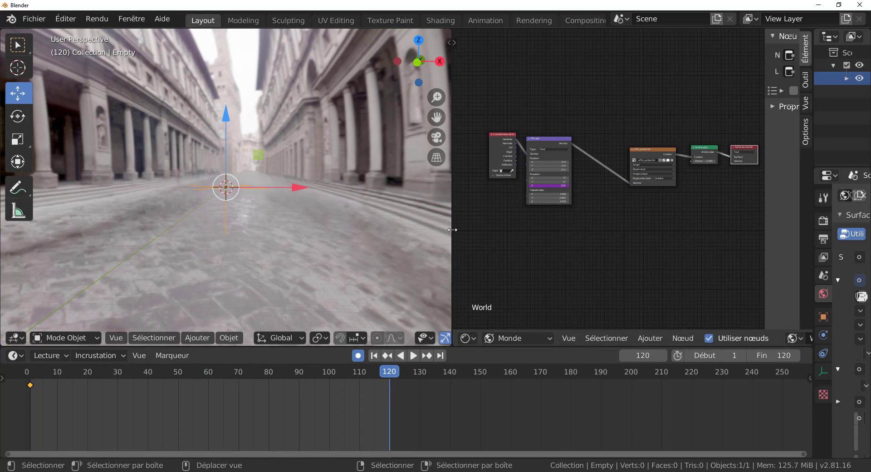
left_click_drag(451, 235, 609, 237)
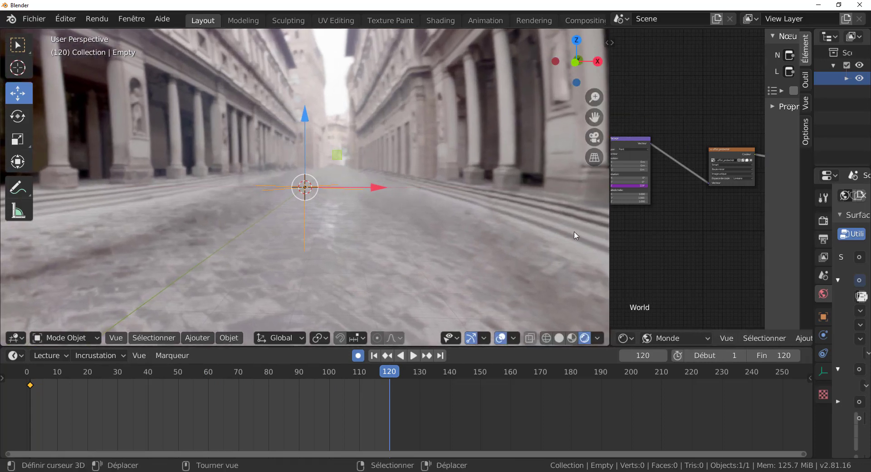
key("n")
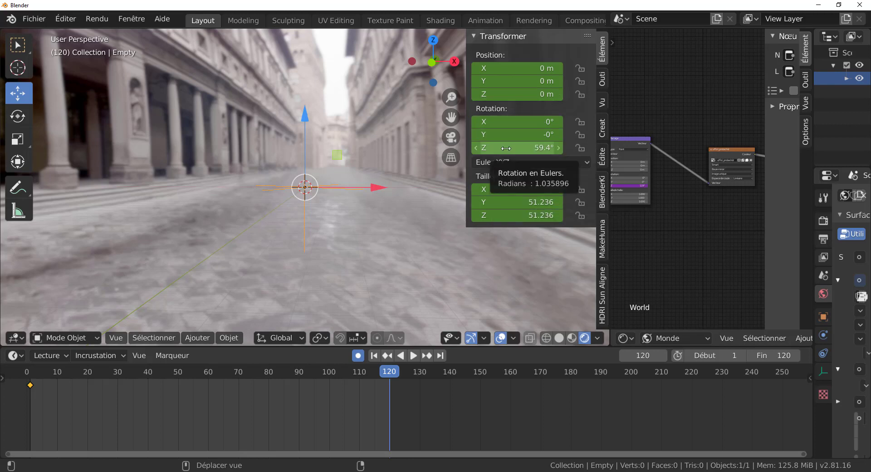
left_click_drag(517, 147, 544, 147)
key("i")
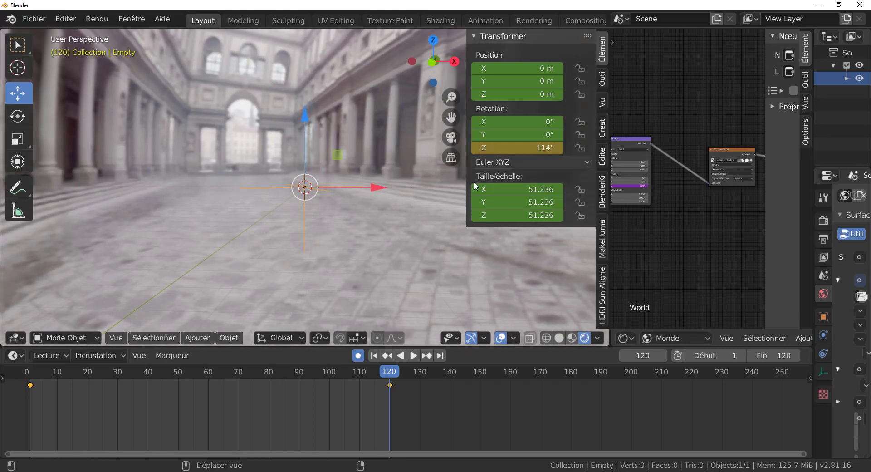
- Play the animation from frame 0 and hide the 3D view's transform sidebar
left_click_drag(372, 371, 26, 393)
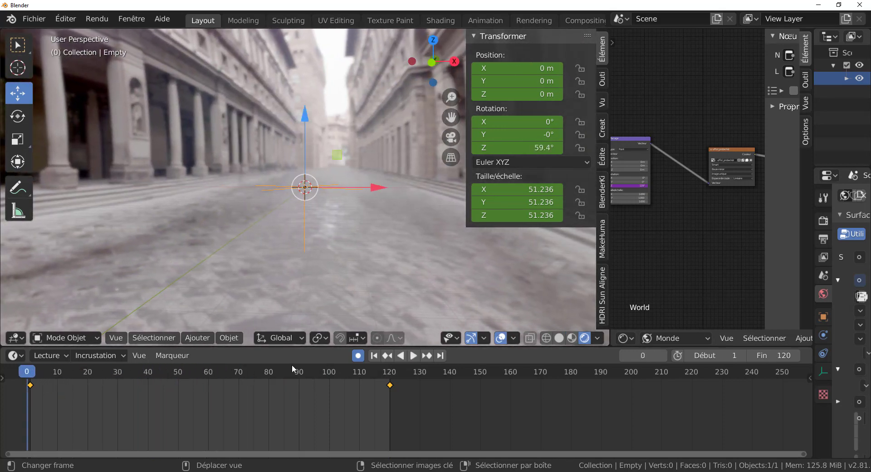
left_click(414, 355)
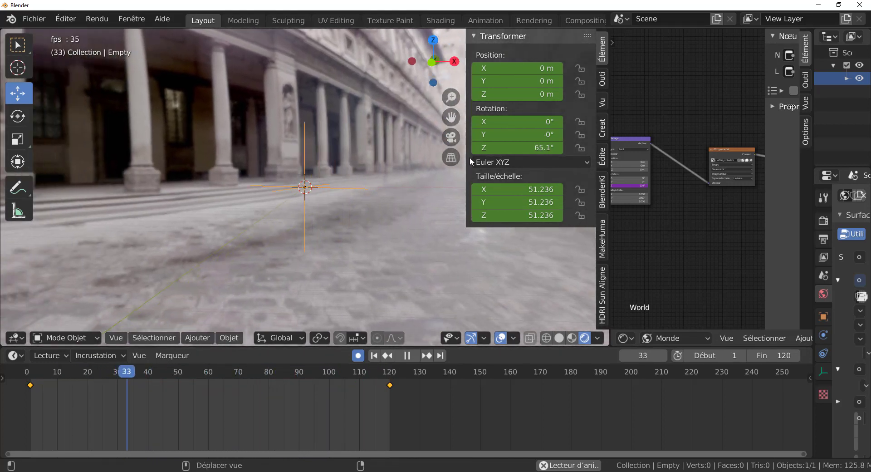
left_click_drag(467, 172, 612, 194)
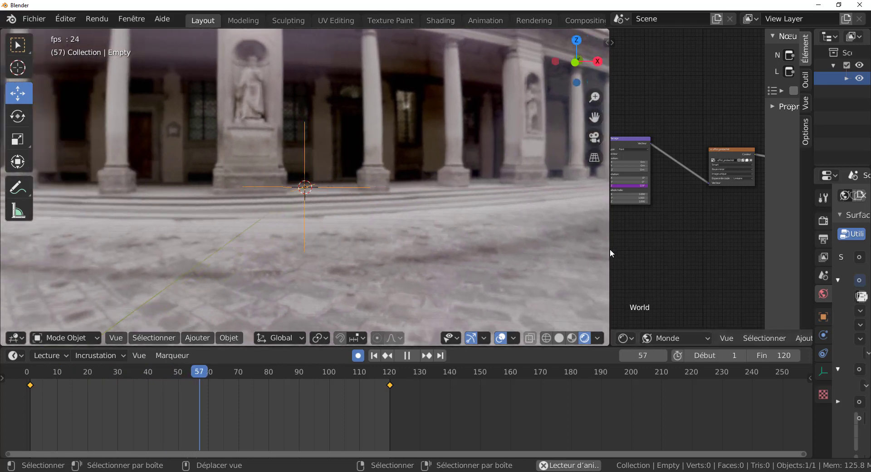
- Enlarge the world node editor and spread out its nodes to examine the Mapping node's driven Z rotation during playback
left_click_drag(609, 249, 378, 248)
scroll(480, 233, "up", 2)
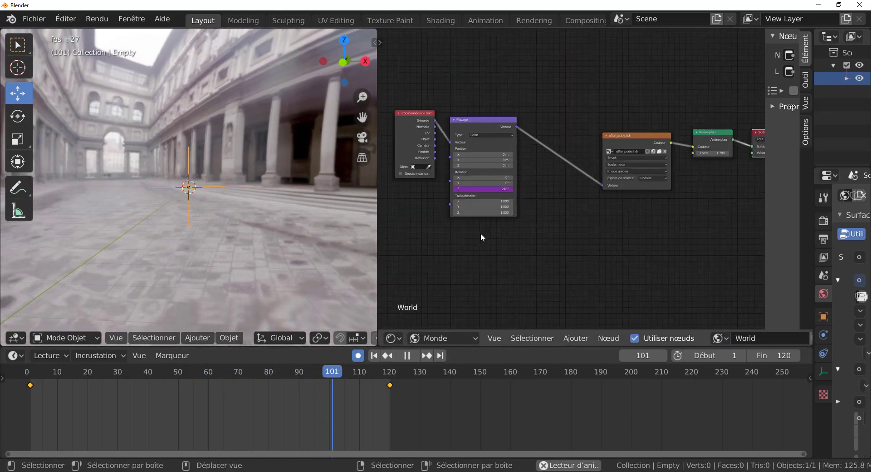
left_click_drag(418, 124, 440, 115)
scroll(498, 193, "up", 2)
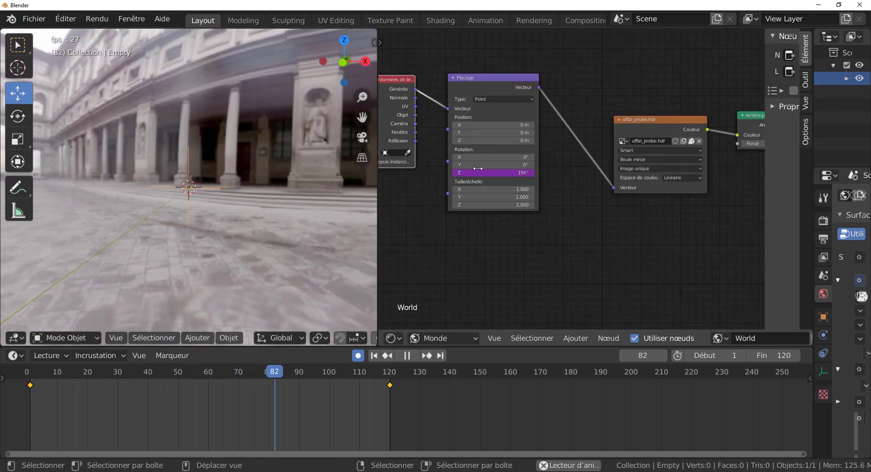
left_click_drag(488, 83, 512, 81)
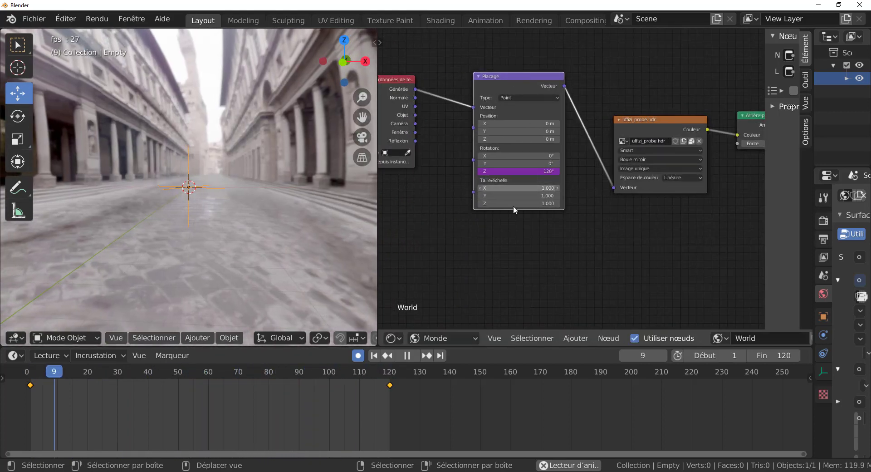
scroll(512, 217, "up", 1)
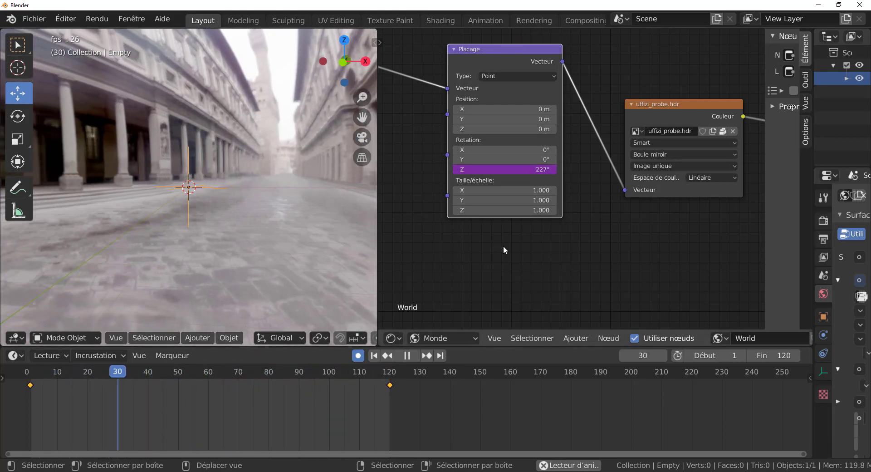
left_click_drag(511, 61, 536, 84)
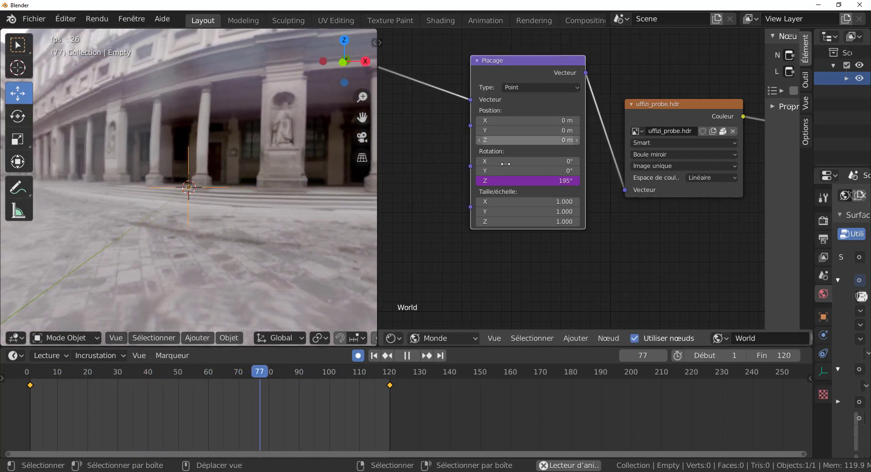
scroll(465, 188, "down", 2)
left_click_drag(399, 96, 440, 100)
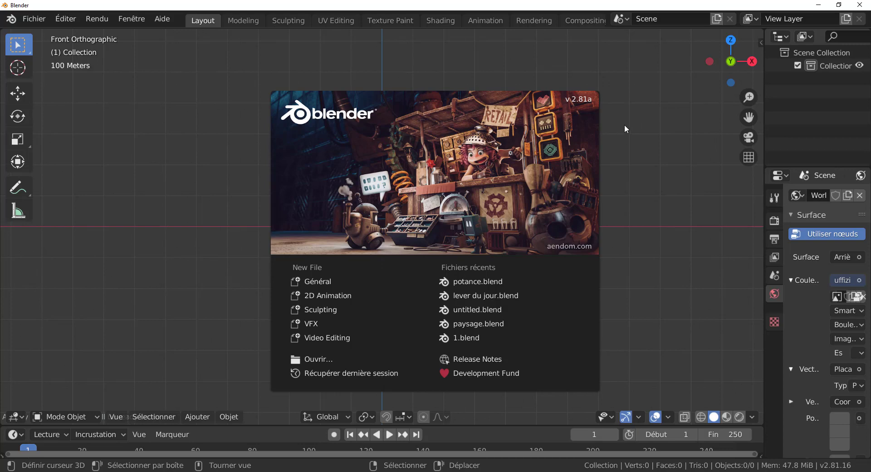
- Dismiss the splash screen, widen the properties editor and show the 3D view in rendered shading with perspective projection
left_click(222, 209)
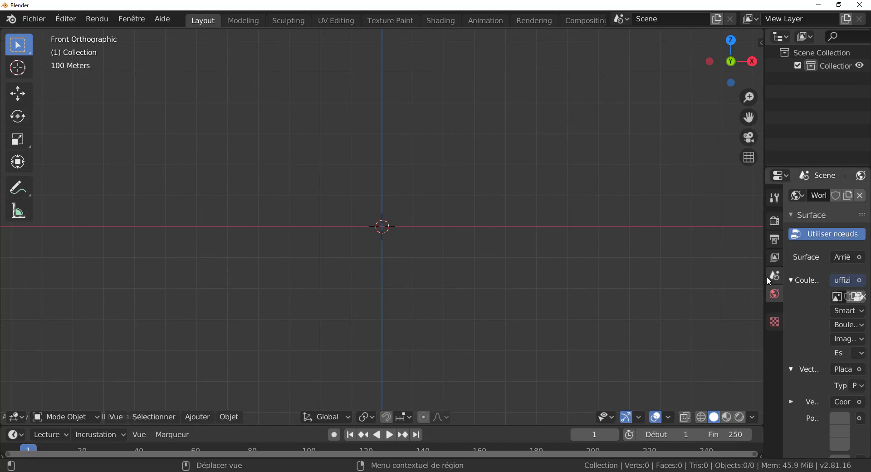
left_click_drag(764, 275, 669, 282)
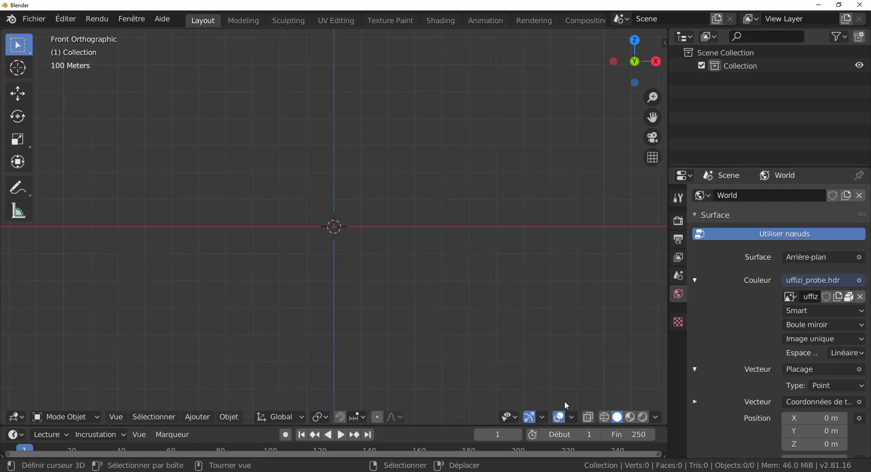
left_click(642, 418)
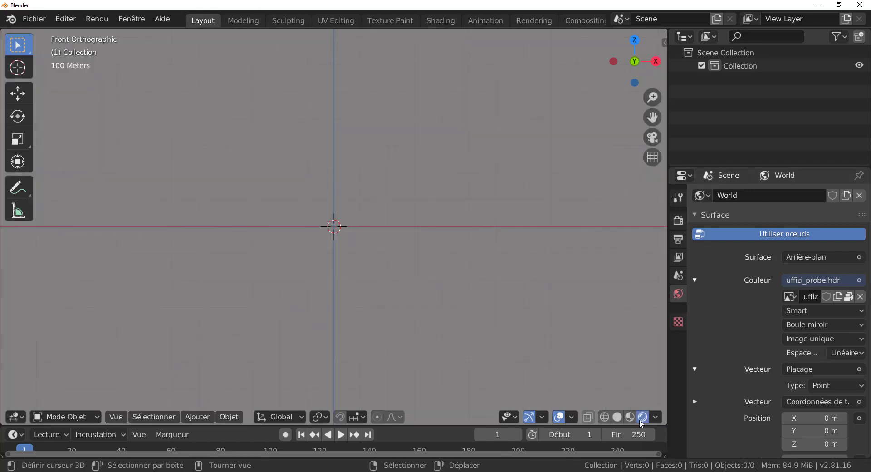
key("KP_5")
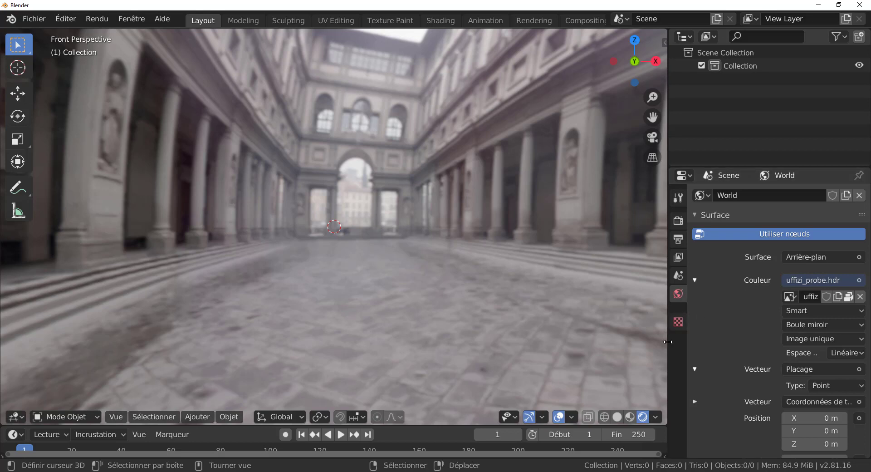
left_click_drag(668, 341, 584, 347)
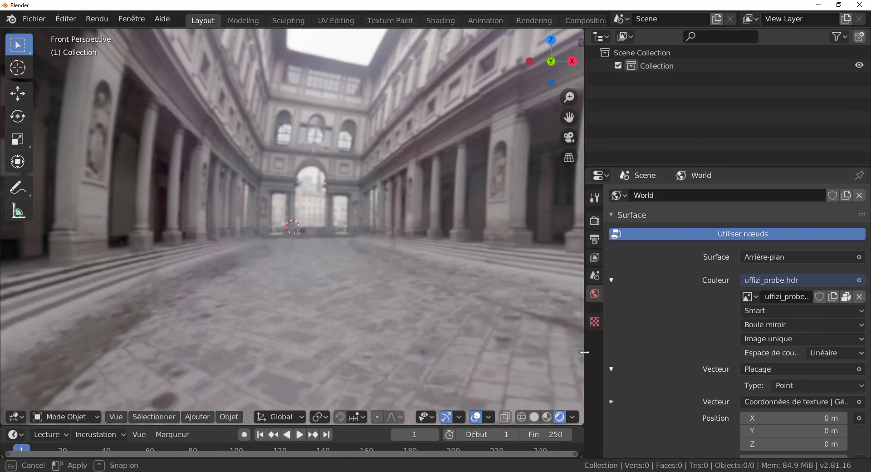
left_click(31, 19)
mouse_move(59, 251)
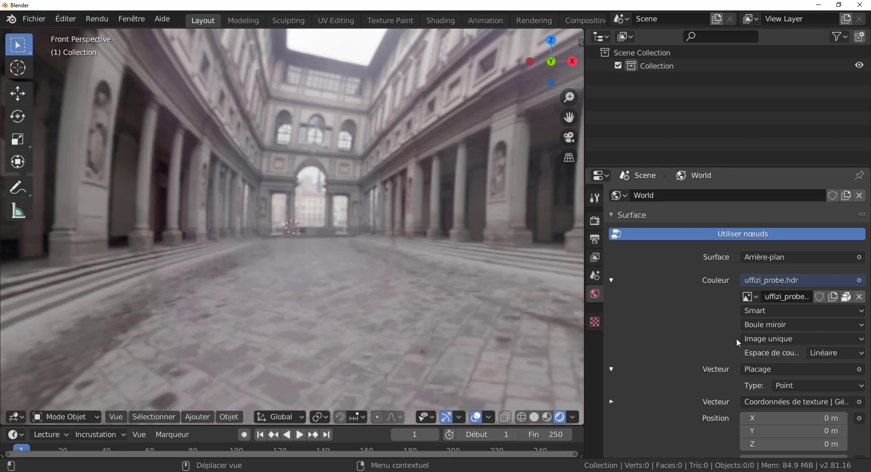
- Unlink the uffizi_probe.hdr image from the environment texture and remove the World data block from the scene
left_click(859, 292)
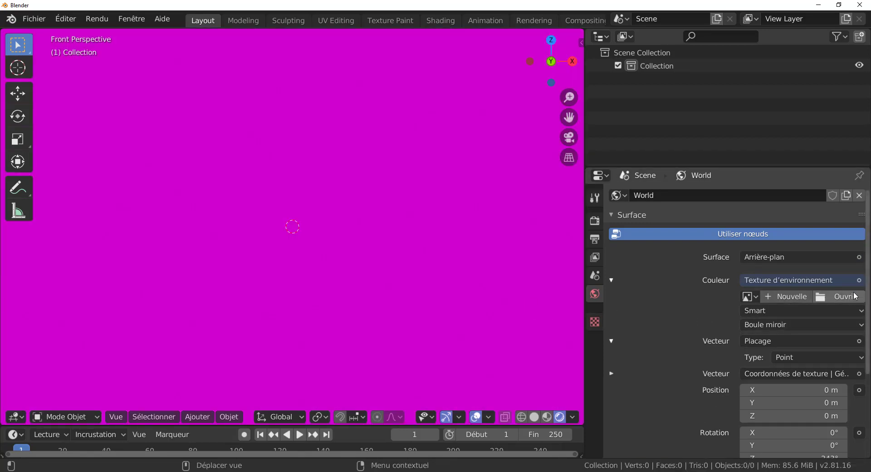
scroll(854, 295, "down", 1)
scroll(854, 272, "up", 1)
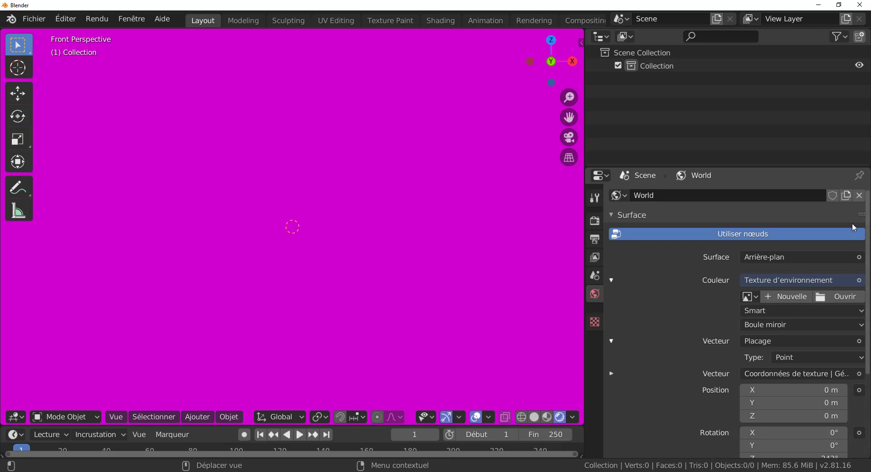
left_click(859, 195)
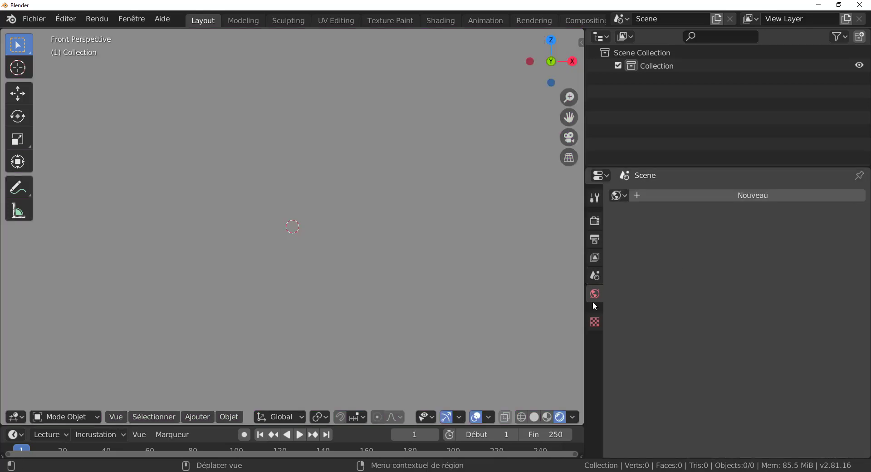
- Create a new world and assign an Environment Texture to its background color
left_click(580, 273)
left_click(745, 195)
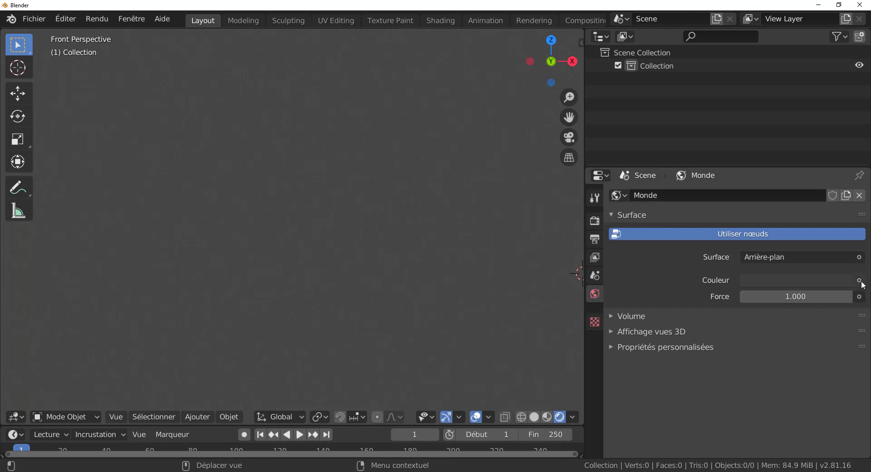
left_click(859, 281)
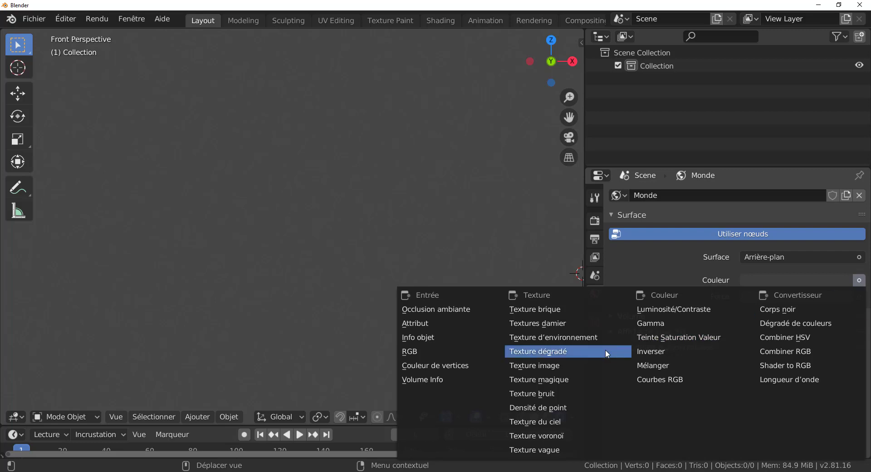
left_click(566, 340)
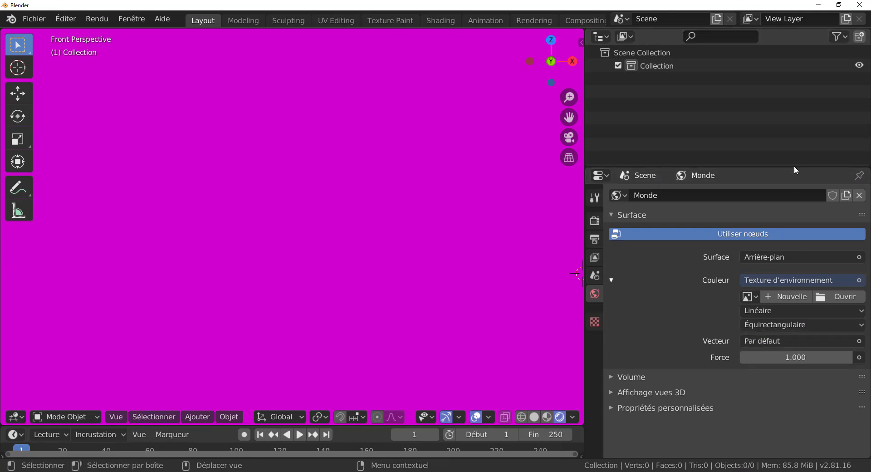
- Enlarge the properties editor and load uffizi_probe.hdr from the HDR Monde folder into the environment texture
left_click_drag(794, 167, 794, 67)
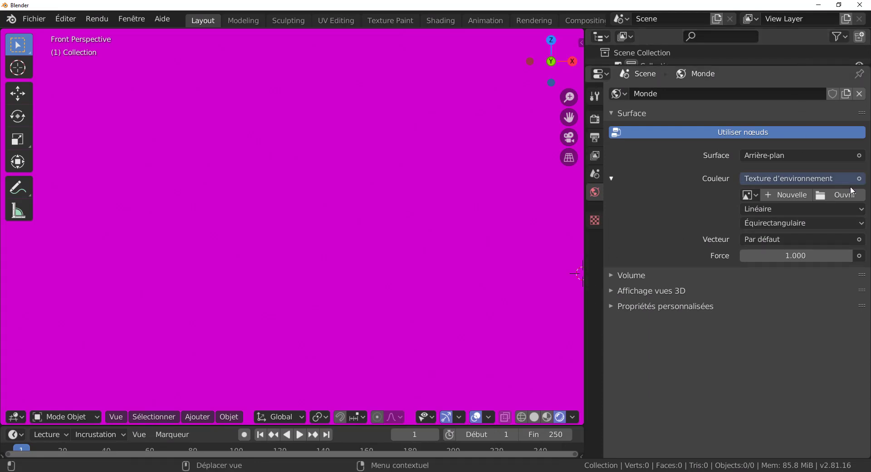
left_click(847, 194)
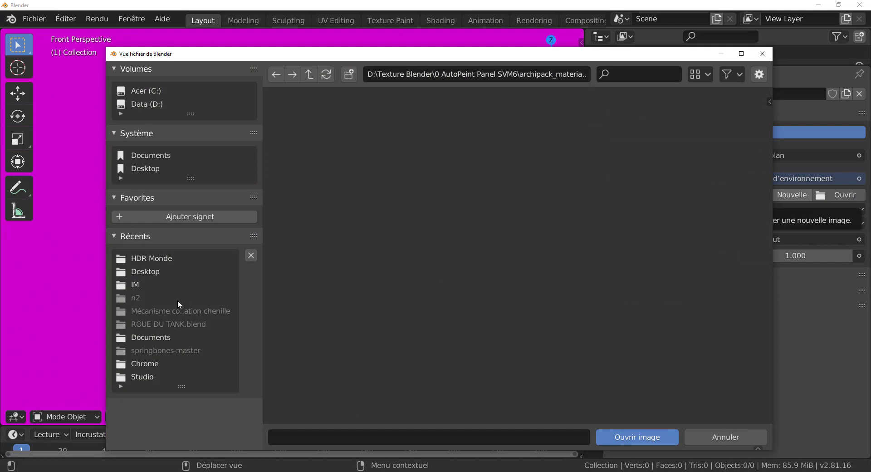
left_click(138, 257)
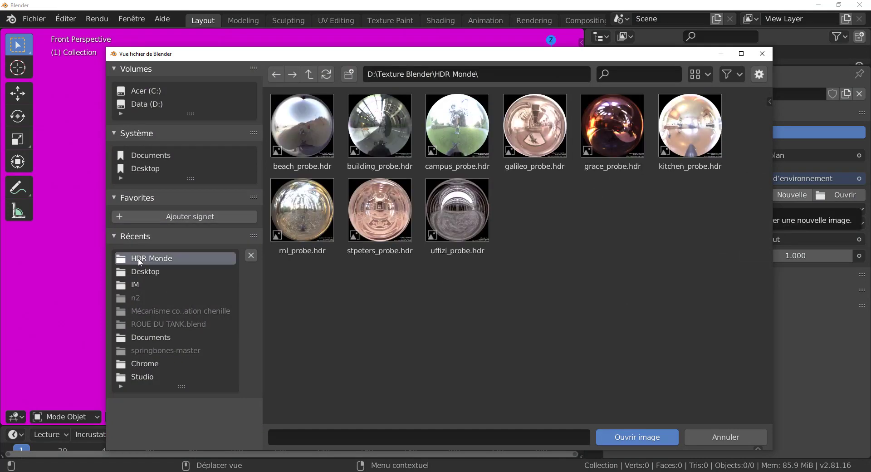
left_click(454, 207)
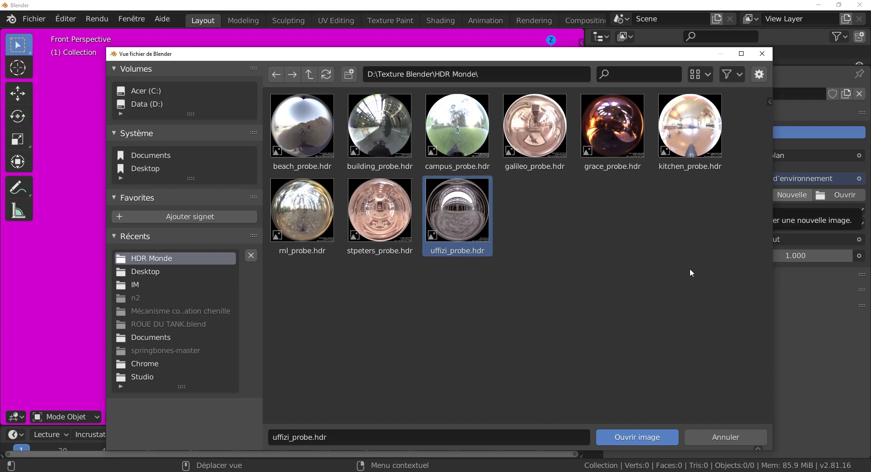
left_click(643, 438)
left_click(451, 257)
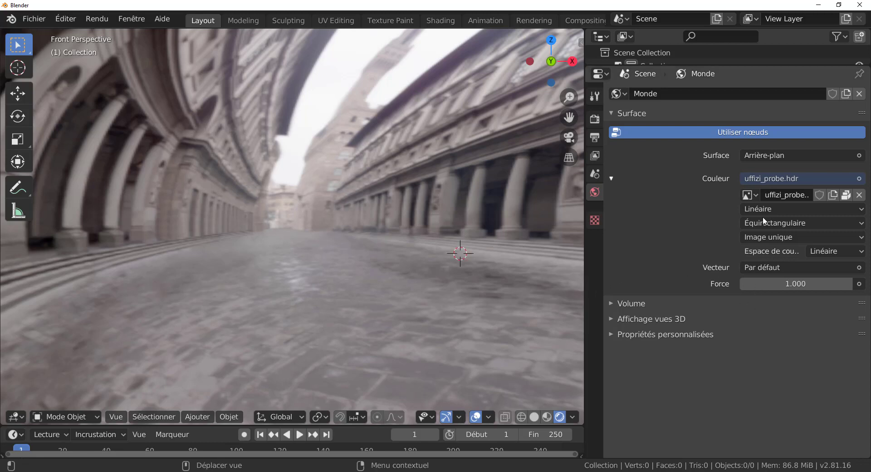
- Set the environment texture's projection to Boule miroir (Mirror Ball) and its vector to the Générée (Generated) texture coordinates
left_click(784, 223)
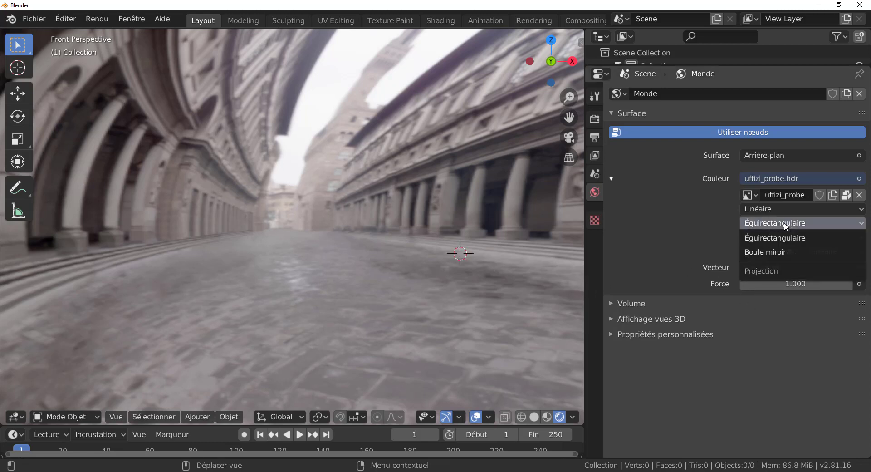
left_click(779, 252)
middle_click_drag(331, 277, 463, 277)
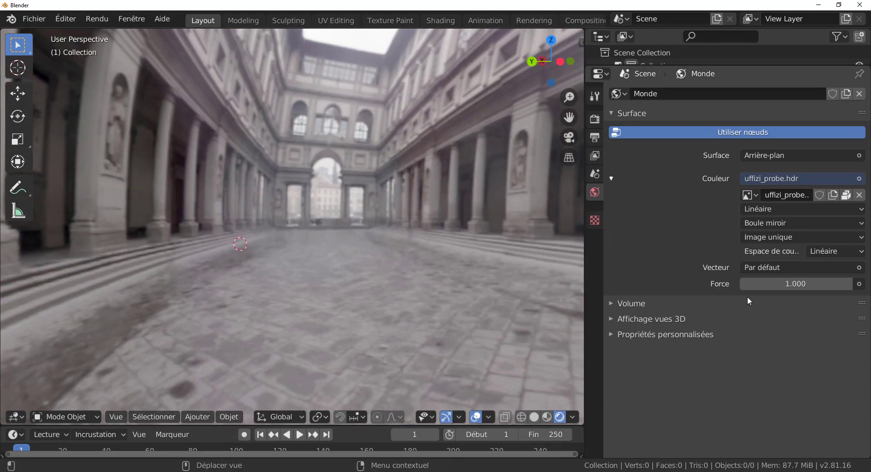
left_click(833, 266)
left_click(778, 267)
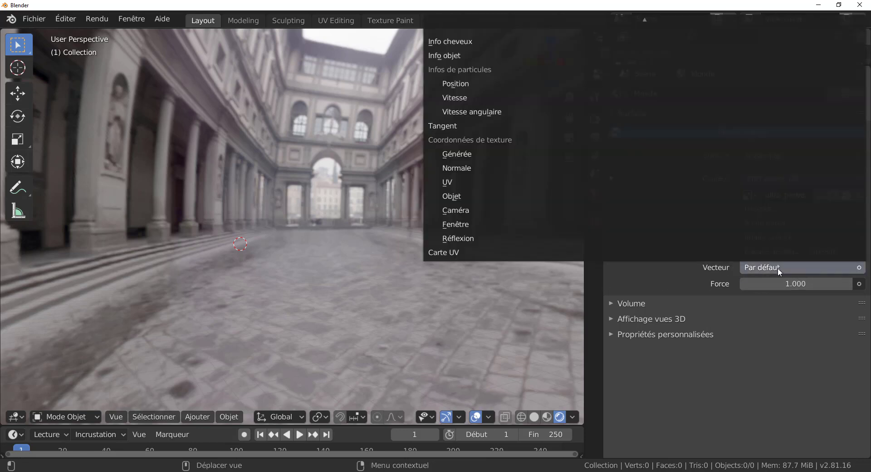
left_click(467, 155)
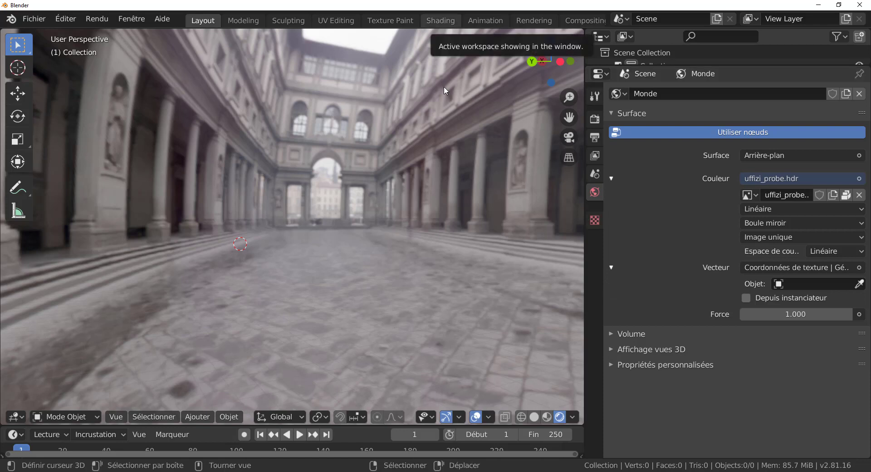
- Split the 3D view vertically and turn the narrower new area into a shader editor
right_click(435, 28)
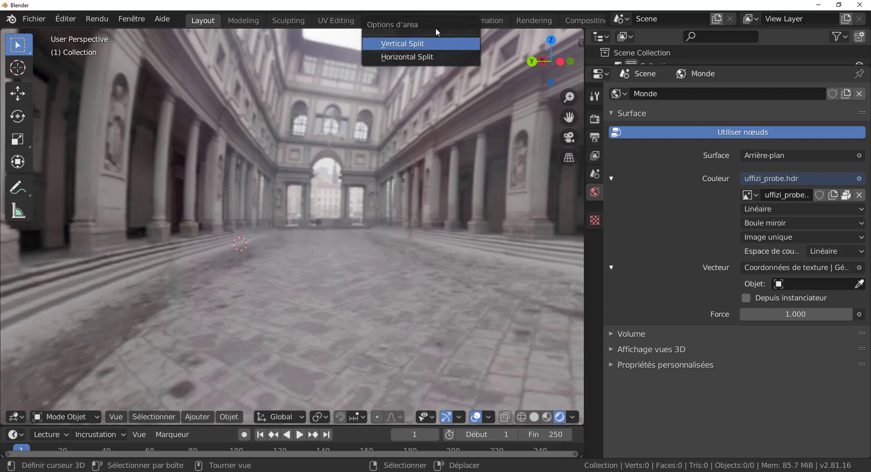
left_click(411, 44)
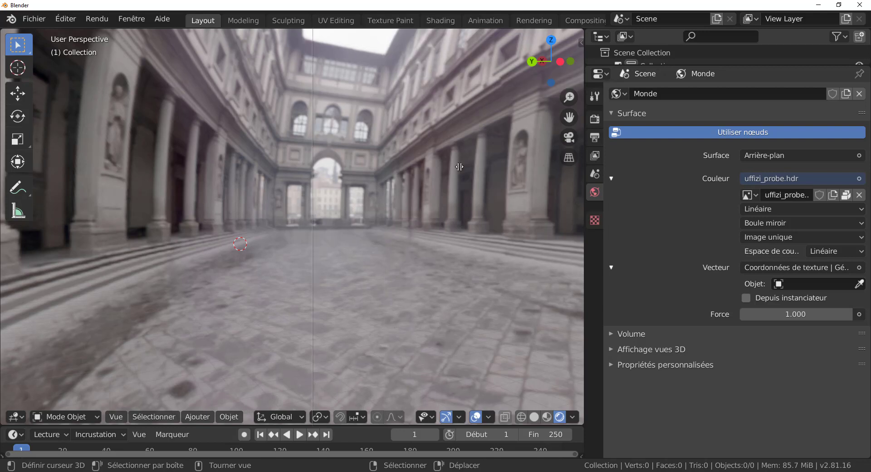
left_click(415, 108)
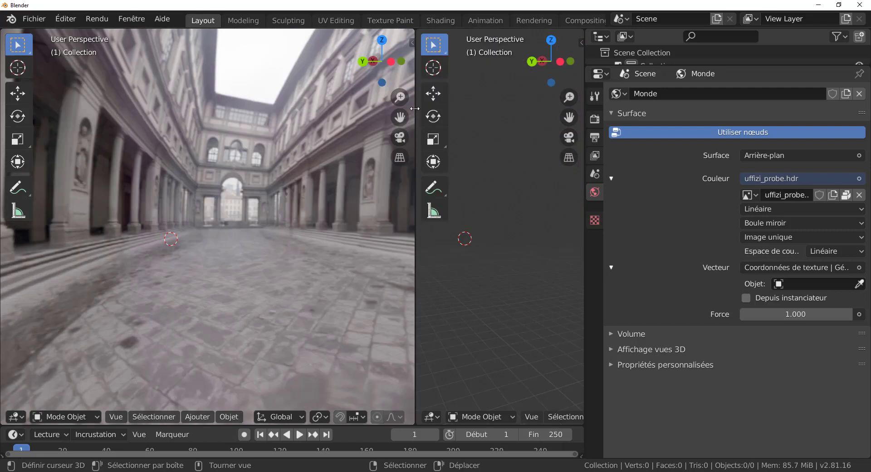
left_click(429, 417)
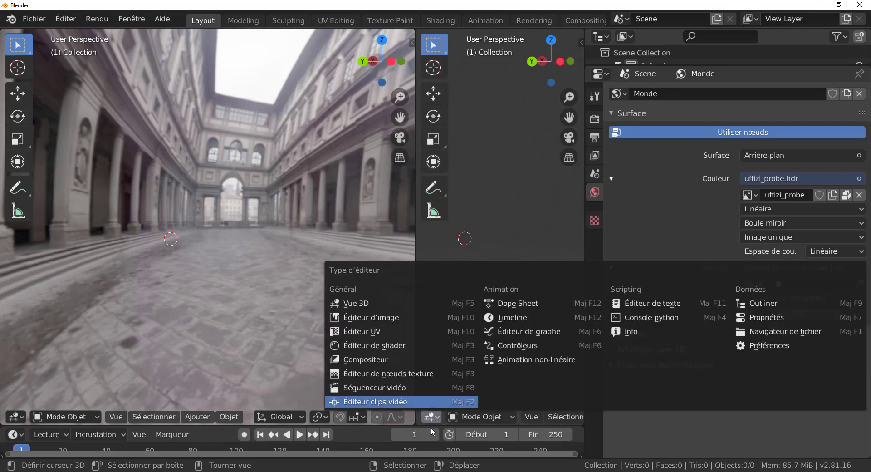
left_click(429, 417)
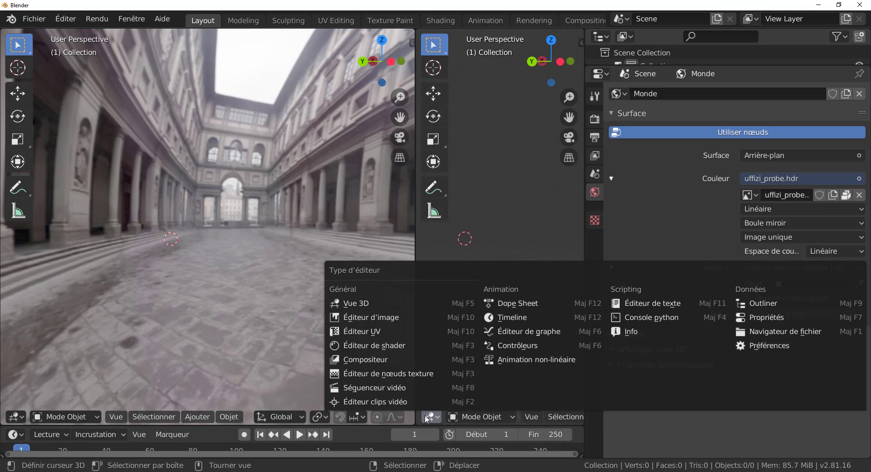
left_click(360, 346)
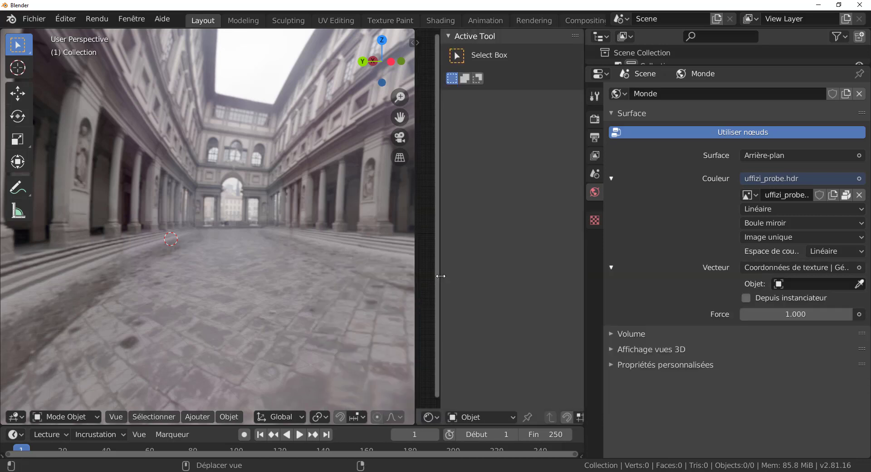
- Show the Monde (World) shader nodes, collapse the shader editor's sidebar and widen the editor
left_click_drag(443, 276, 528, 277)
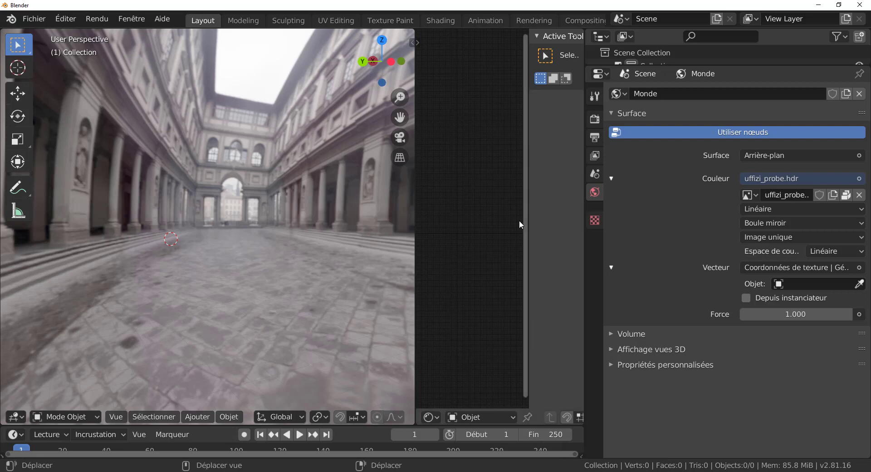
left_click(478, 417)
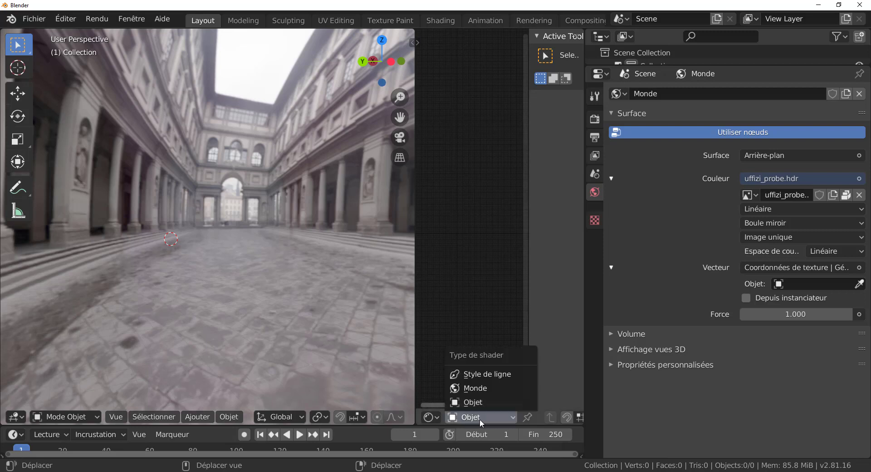
left_click(475, 388)
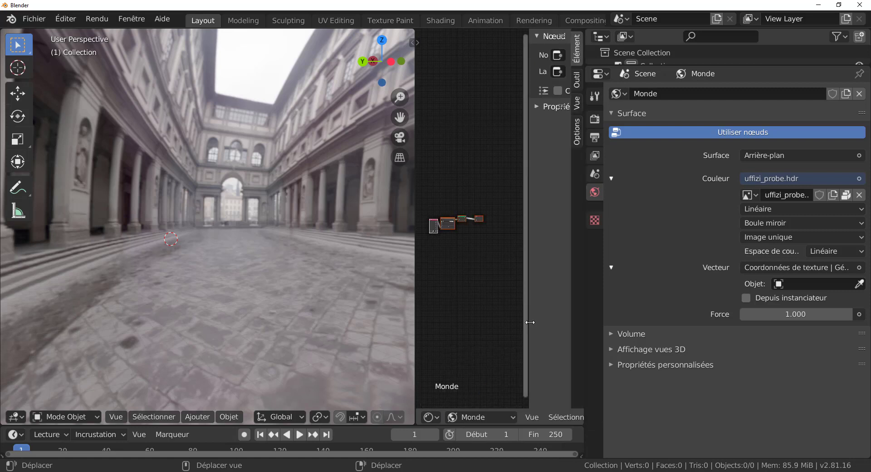
left_click_drag(529, 322, 565, 324)
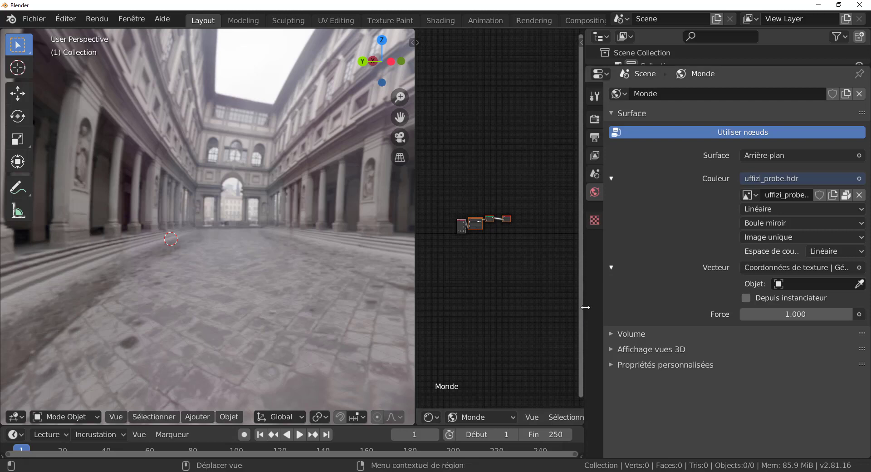
left_click_drag(585, 307, 691, 296)
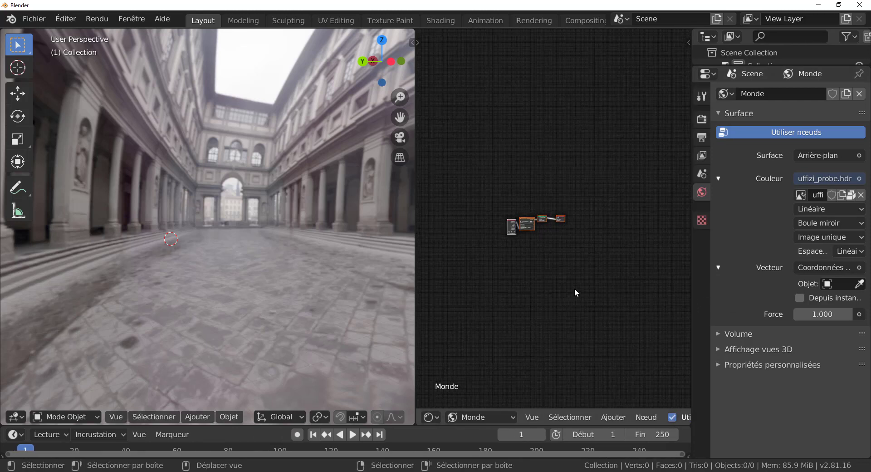
- Spread out the texture coordinate, uffizi_probe.hdr and background nodes to make room between them
scroll(575, 293, "up", 5)
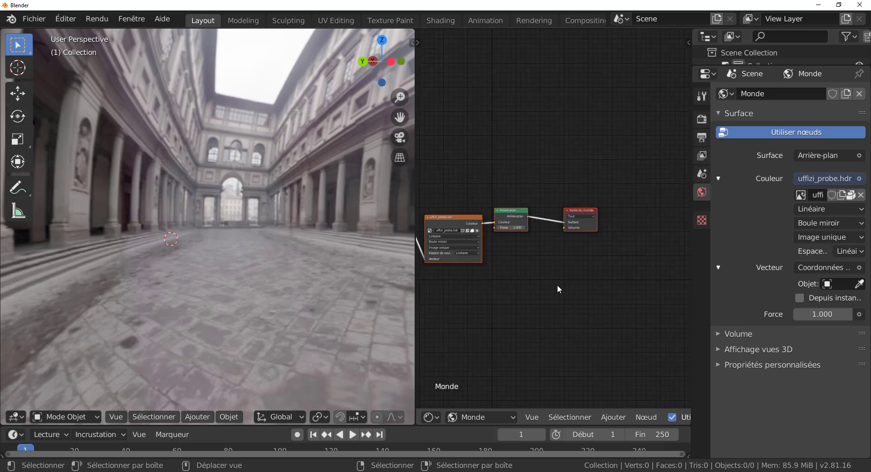
middle_click_drag(557, 284, 628, 266)
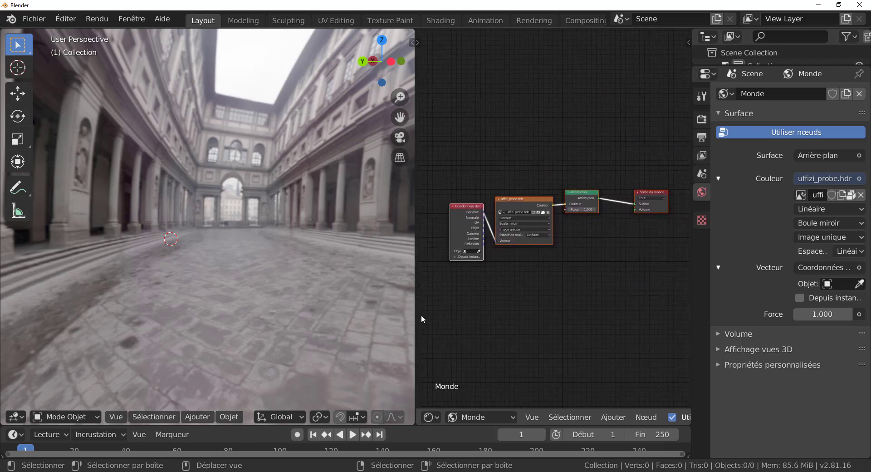
scroll(499, 242, "up", 1)
left_click_drag(514, 195, 529, 179)
left_click_drag(475, 187, 446, 183)
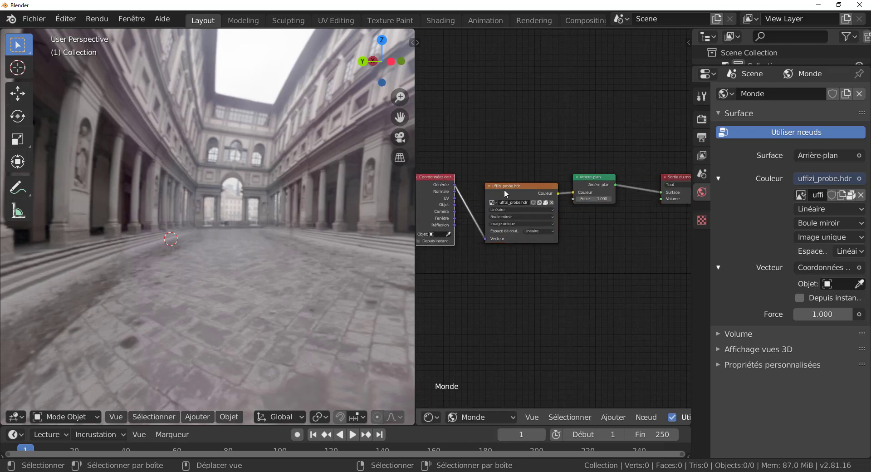
left_click_drag(605, 172, 615, 169)
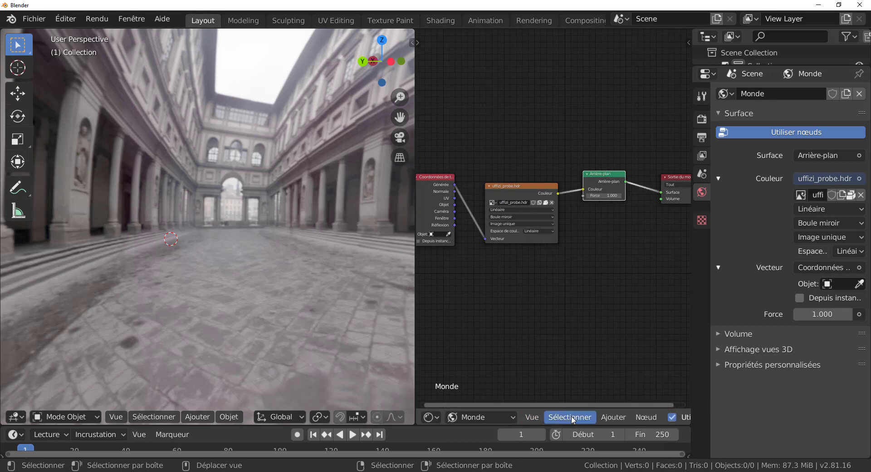
- Add a Placage (Mapping) vector node on the link between the texture coordinate and uffizi_probe.hdr nodes
left_click(614, 417)
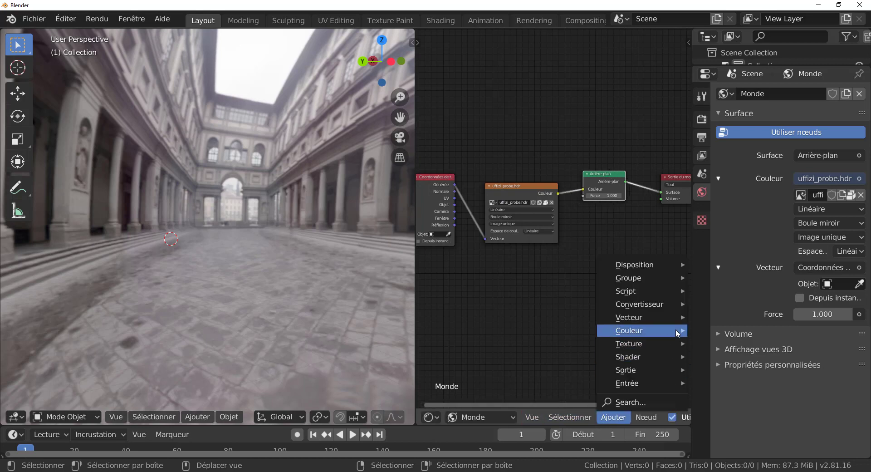
mouse_move(661, 318)
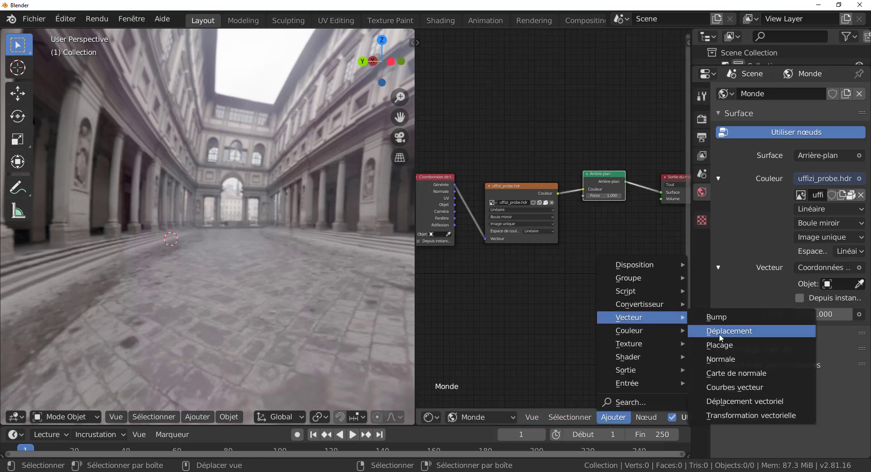
left_click(721, 346)
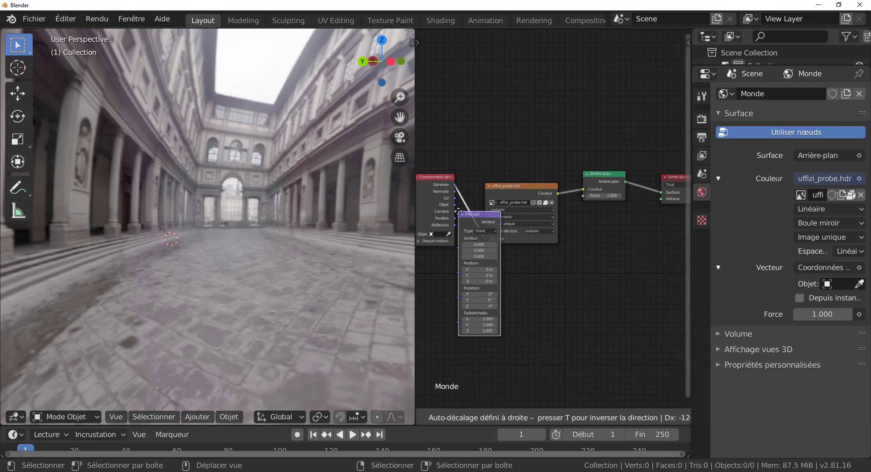
left_click(451, 168)
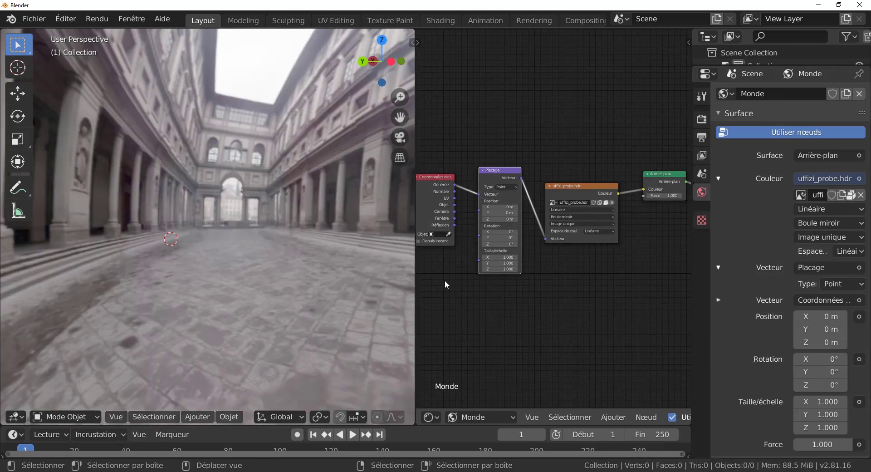
- Move the uffizi_probe.hdr node up slightly and shift the background node farther away from it
left_click_drag(589, 190, 591, 172)
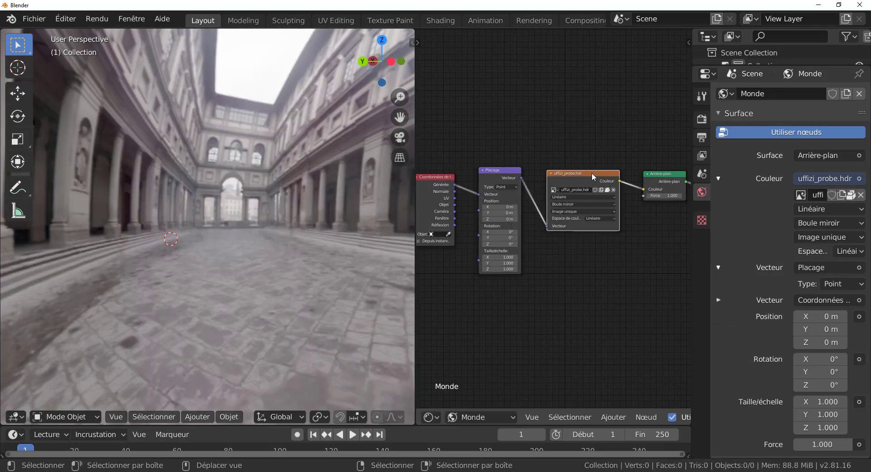
scroll(593, 192, "up", 3)
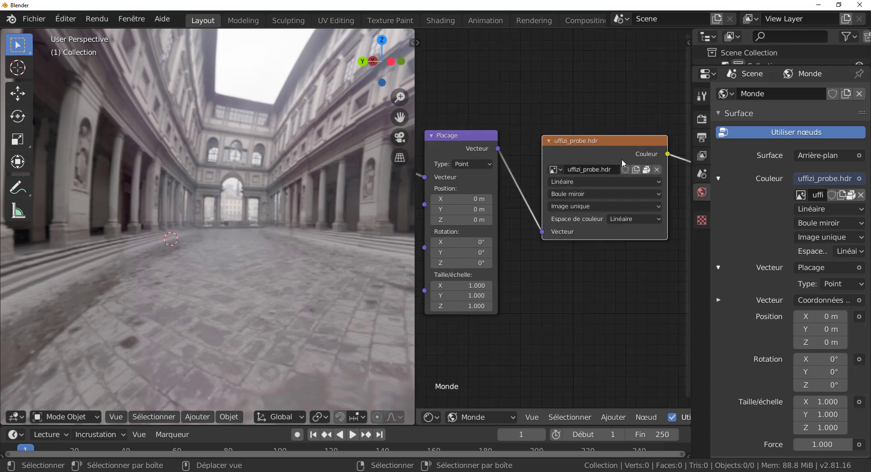
scroll(597, 302, "down", 4)
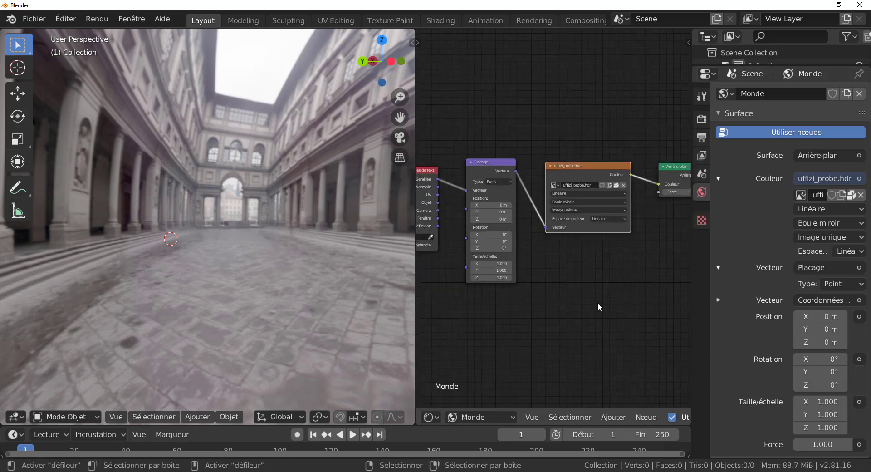
middle_click_drag(616, 291, 540, 317)
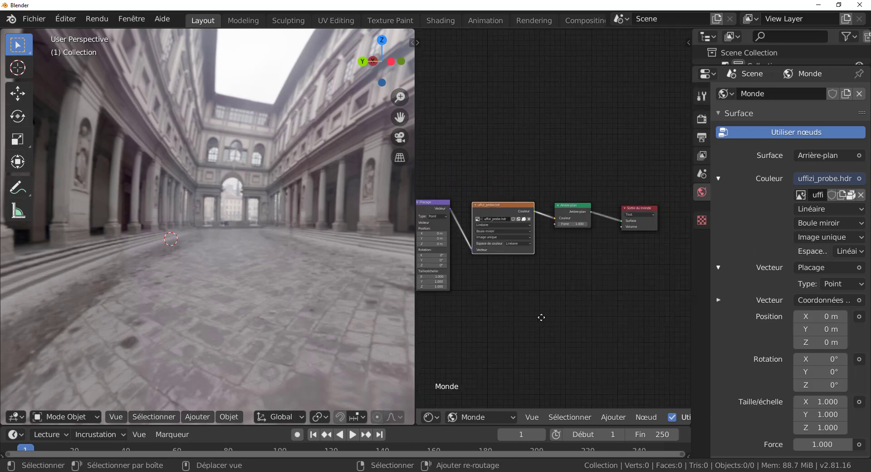
scroll(564, 279, "up", 4)
left_click_drag(596, 200, 645, 180)
- Set the Placage (Mapping) node's Z rotation to 108° to turn the HDRI background
middle_click_drag(481, 297, 562, 309, "shift")
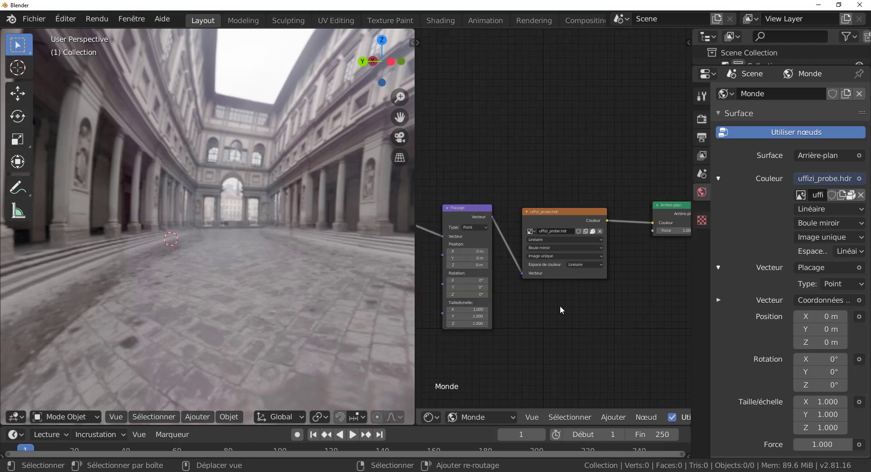
middle_click_drag(486, 316, 567, 318, "shift")
scroll(559, 319, "up", 3)
scroll(557, 318, "up", 2)
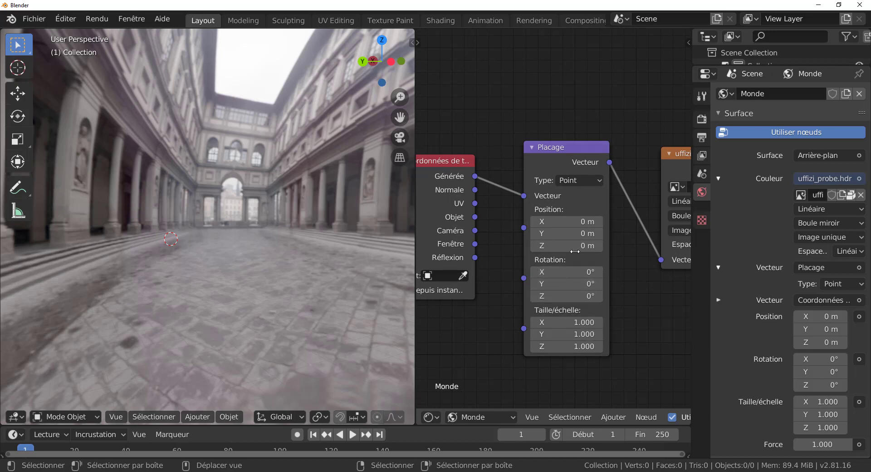
left_click_drag(570, 297, 618, 297)
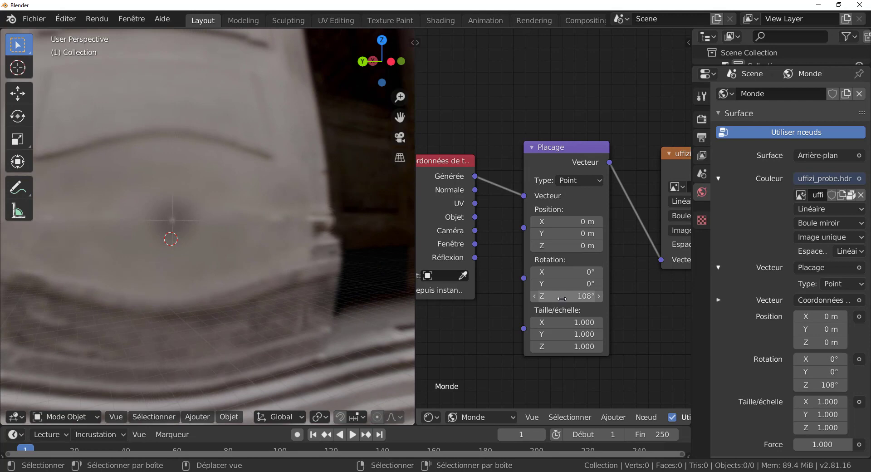
- Set the Placage (Mapping) node's Z rotation to 240°
left_click_drag(561, 298, 621, 298)
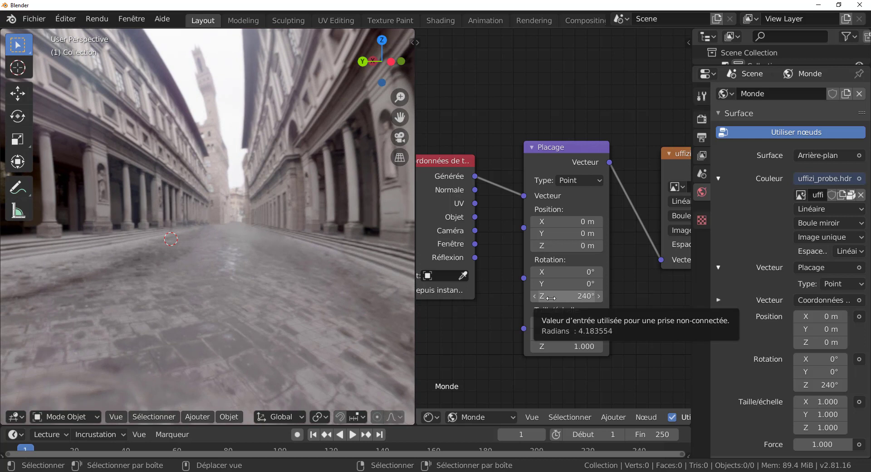
left_click(194, 420)
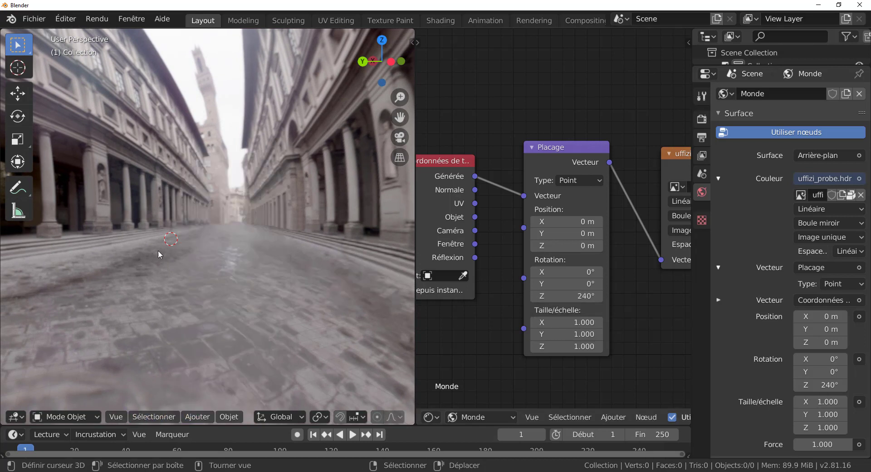
left_click(199, 418)
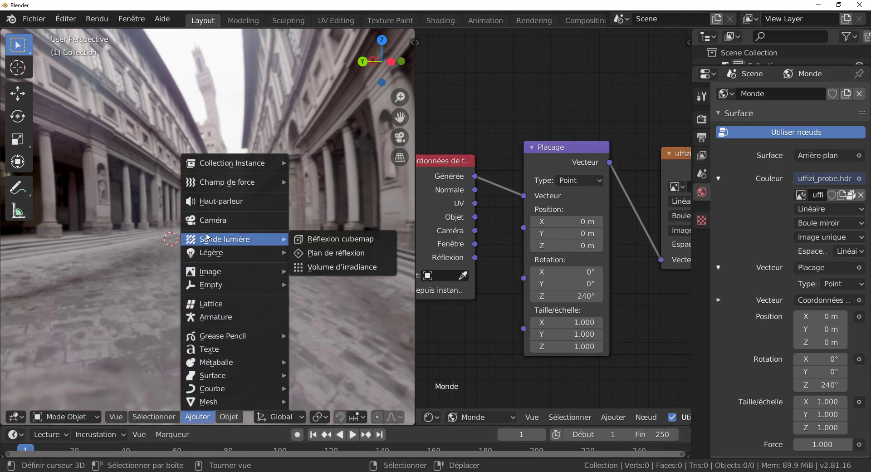
mouse_move(216, 285)
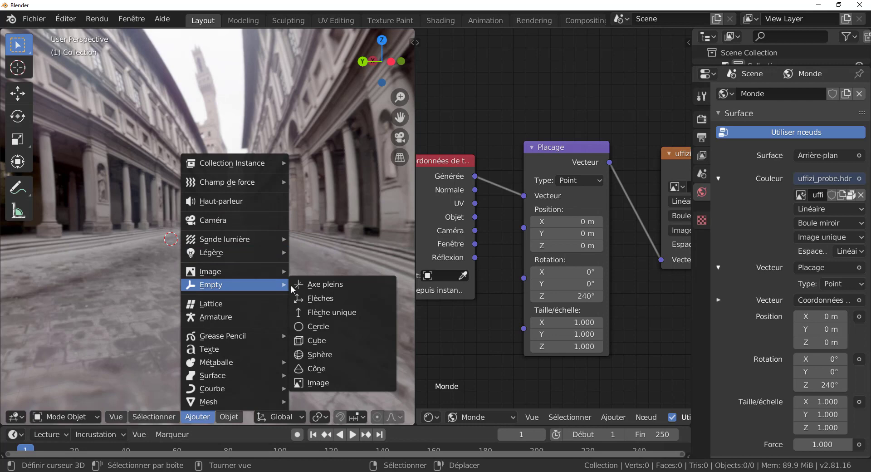
left_click(321, 285)
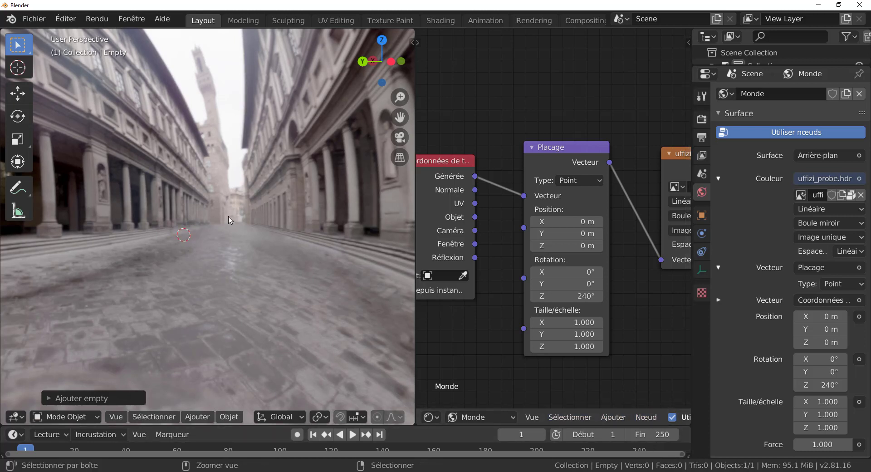
key("Delete")
- Try to snap the 3D cursor to the world origin and add a plain axes (Axe pleins) empty at the cursor
key("shift+s")
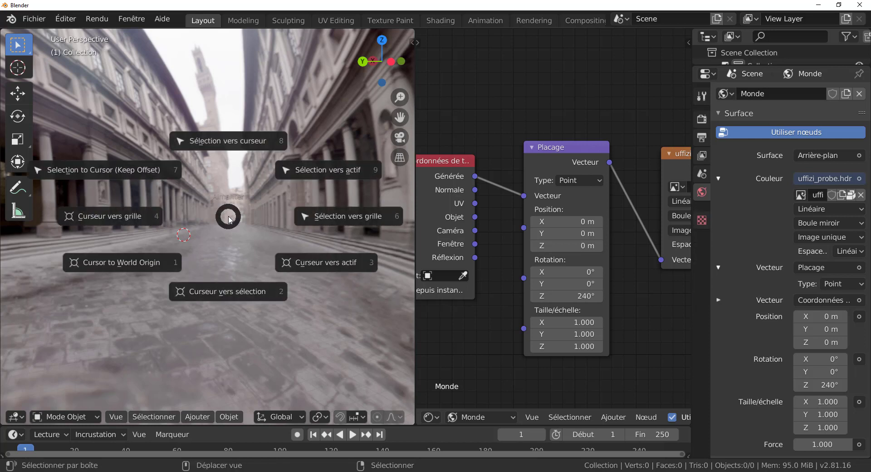
left_click(140, 269)
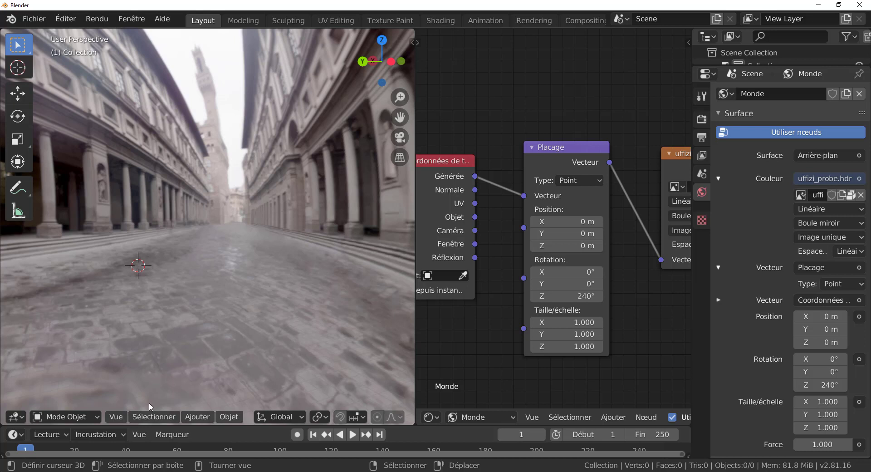
left_click(194, 420)
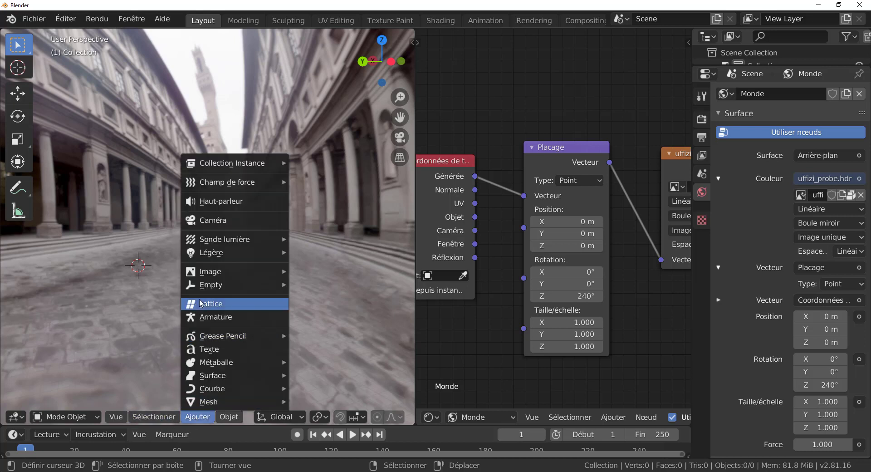
mouse_move(207, 287)
left_click(319, 284)
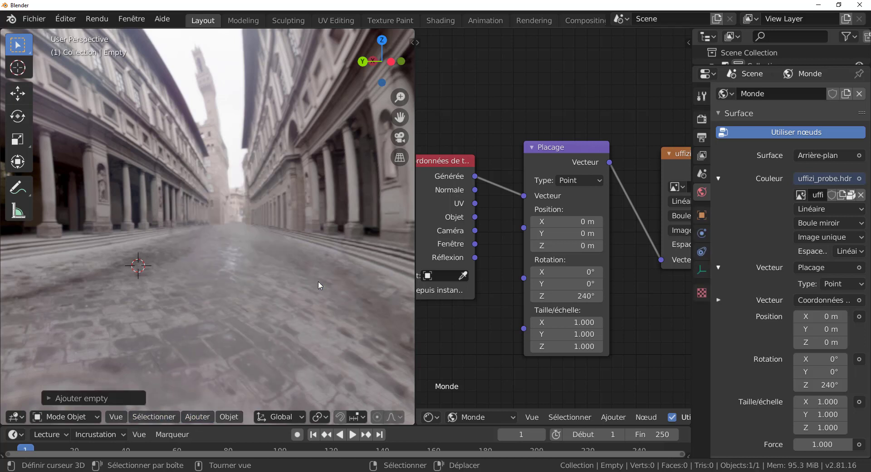
- Switch the 3D viewport to solid shading and frame the new empty, checking it from the front
scroll(318, 282, "down", 3)
scroll(318, 282, "up", 5)
scroll(318, 282, "down", 4)
scroll(318, 282, "up", 4)
scroll(319, 282, "down", 5)
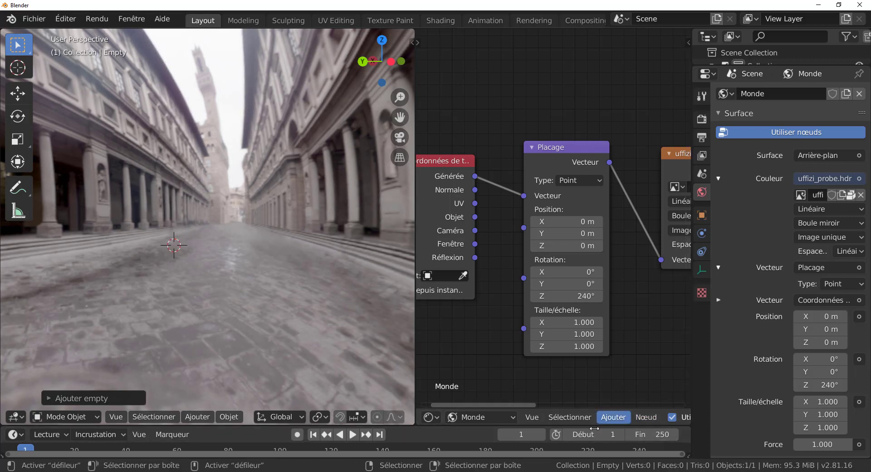
scroll(377, 415, "down", 6)
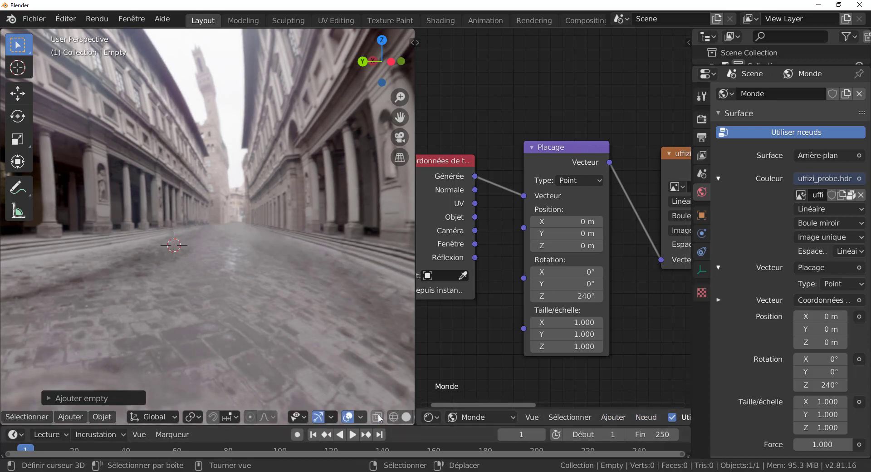
left_click(366, 418)
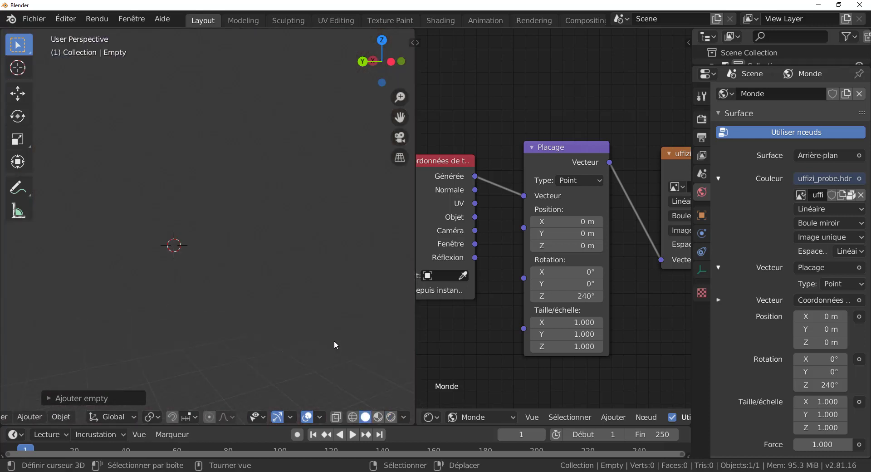
middle_click_drag(328, 340, 230, 337)
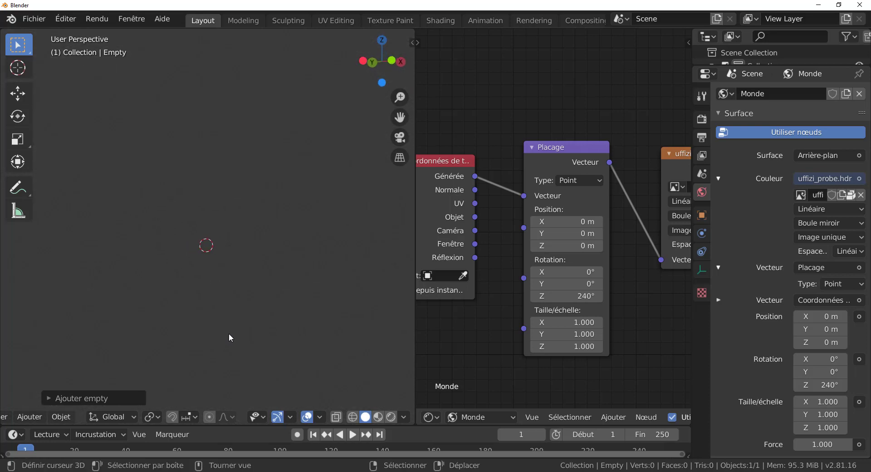
key("KP_Decimal")
scroll(245, 335, "down", 6)
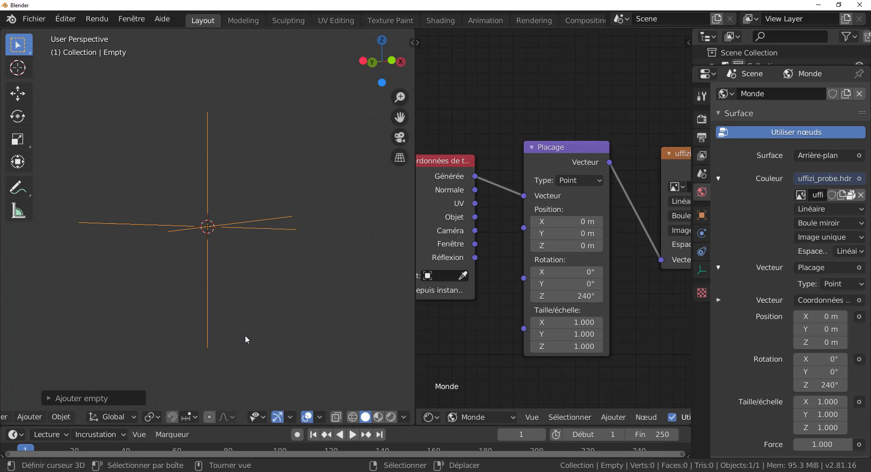
key("KP_1")
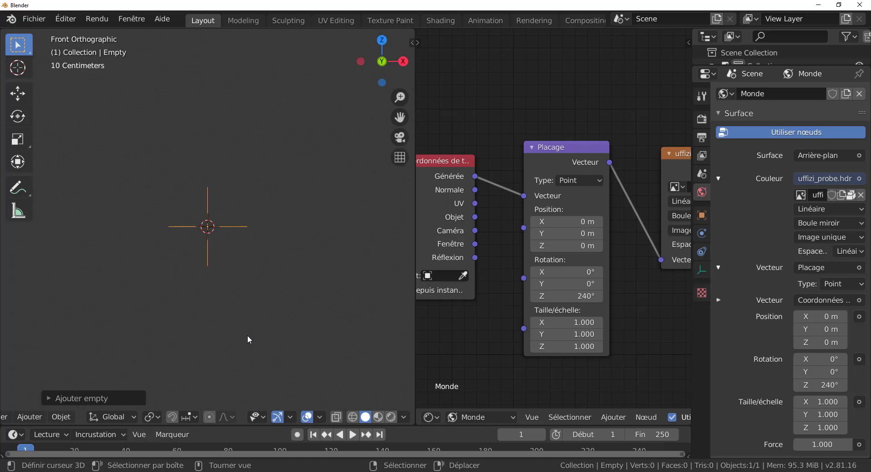
middle_click_drag(312, 271, 288, 293)
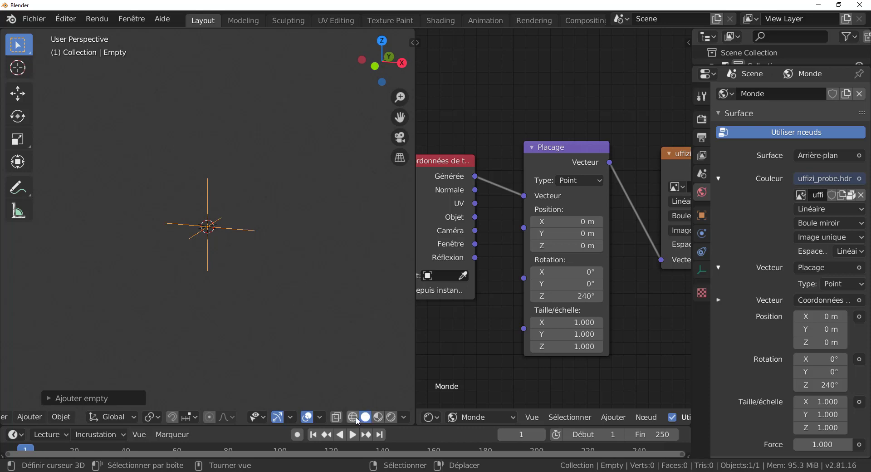
- Widen the 3D viewport and enable the Grille (grid) overlay in the front view
mouse_move(320, 362)
middle_mouse_down()
mouse_move(311, 358)
mouse_move(347, 344)
mouse_move(355, 308)
mouse_move(320, 356)
middle_mouse_up()
left_click_drag(416, 337, 560, 344)
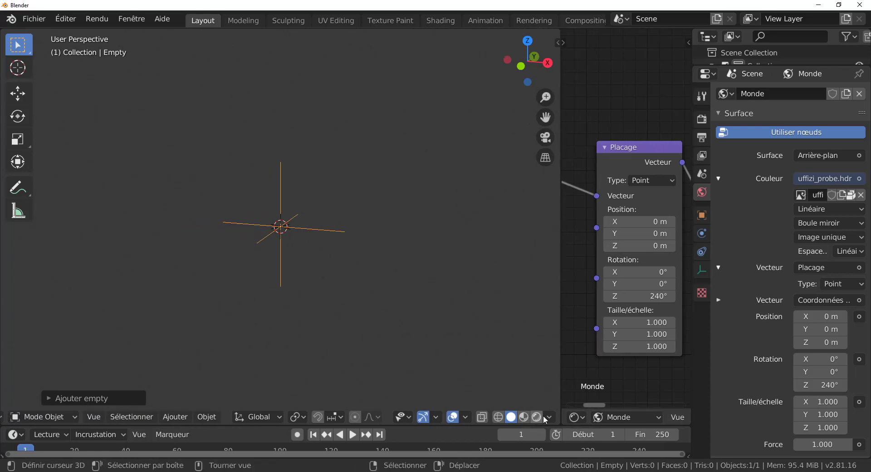
left_click(464, 417)
key("KP_1")
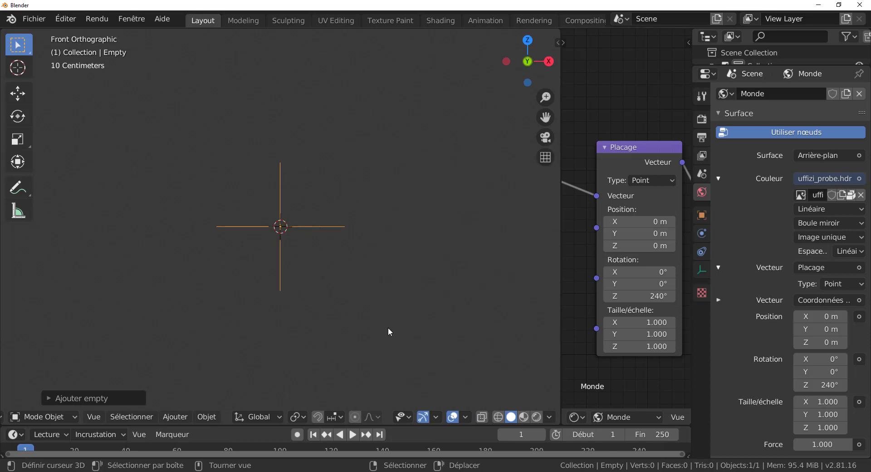
left_click(484, 417)
left_click(465, 416)
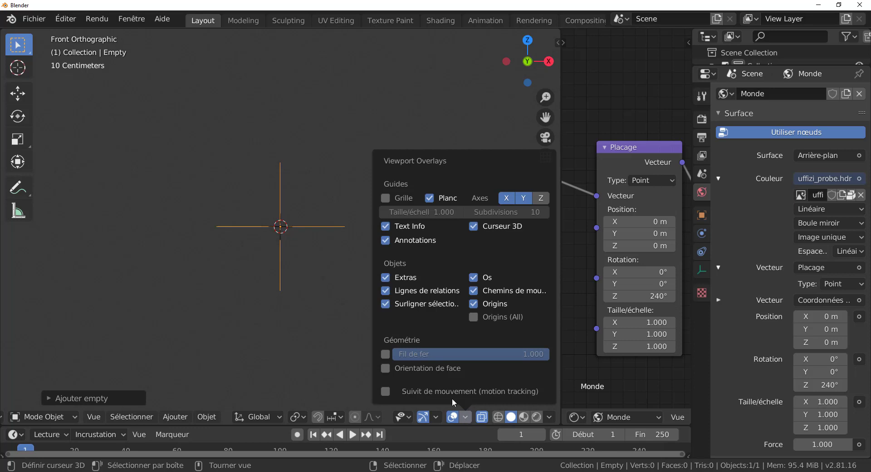
left_click(386, 198)
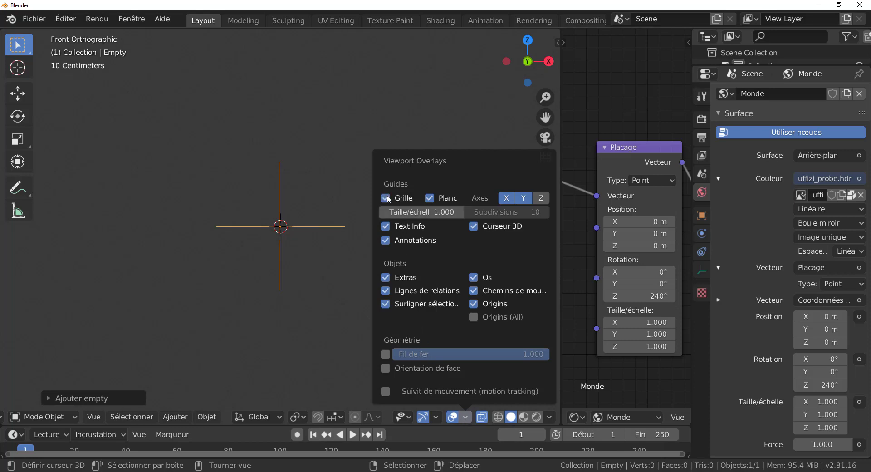
- Snap the empty to the 3D cursor at the world origin and switch the viewport to rendered shading
right_click(329, 307, "shift")
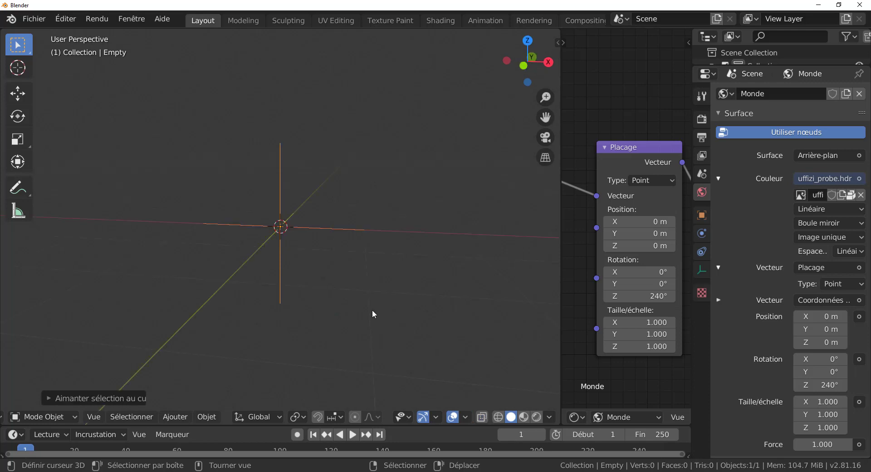
middle_click_drag(373, 310, 352, 324)
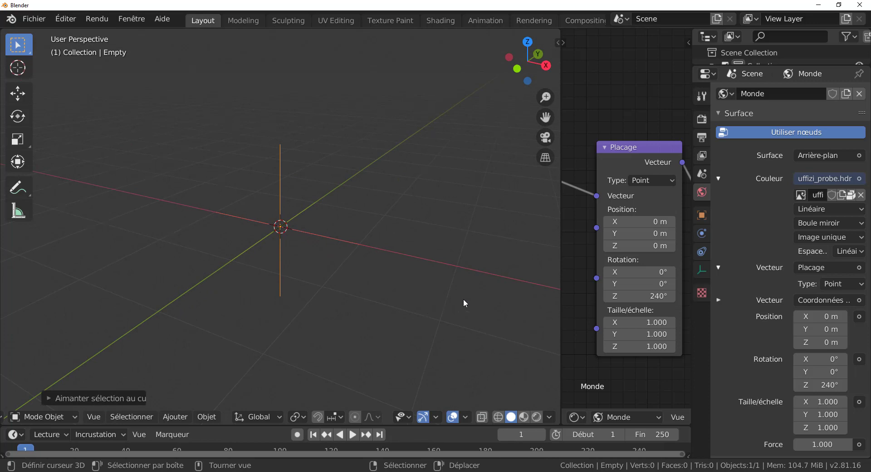
left_click(536, 416)
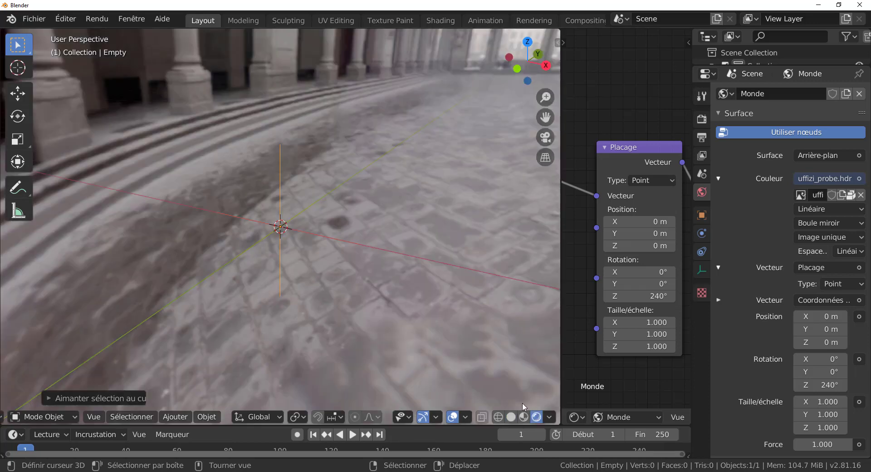
middle_click_drag(276, 296, 330, 302)
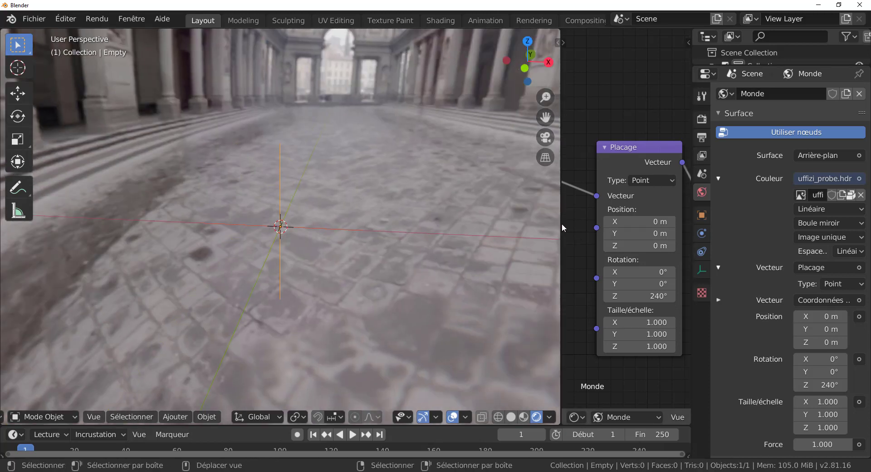
- Add a driver to the Placage node's Z rotation, with Empty as its variable's object and Rotation Z as the type
left_click_drag(561, 224, 463, 228)
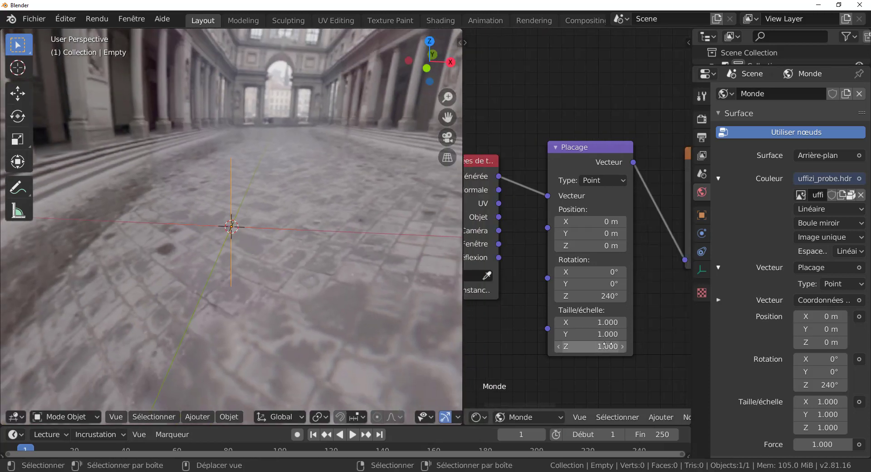
right_click(598, 298)
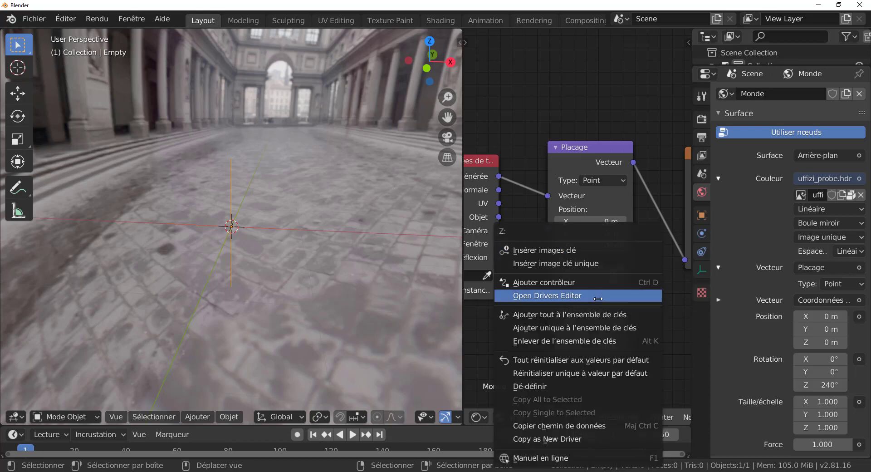
left_click(565, 282)
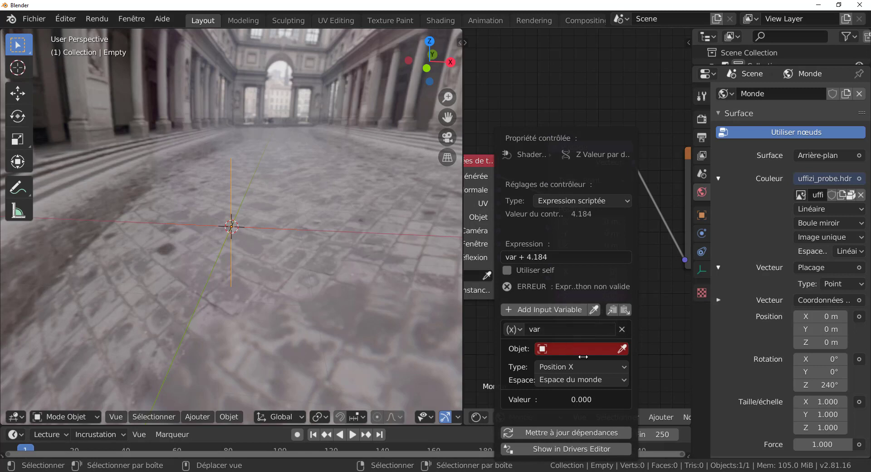
left_click(569, 349)
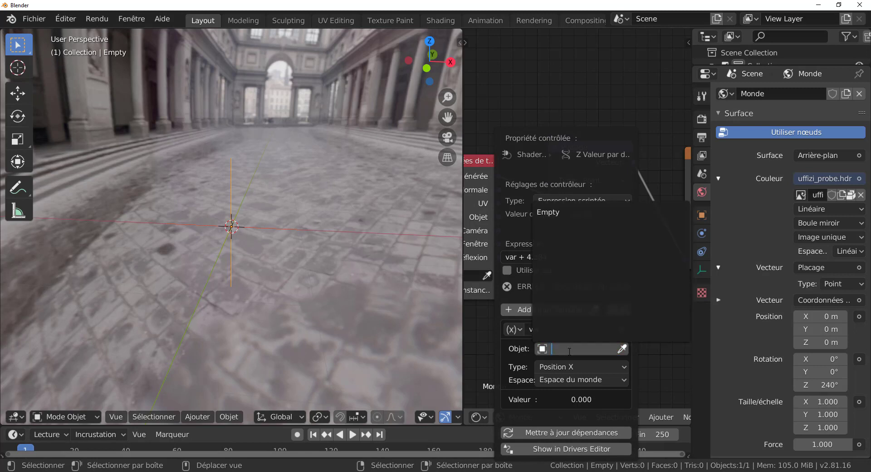
left_click(558, 213)
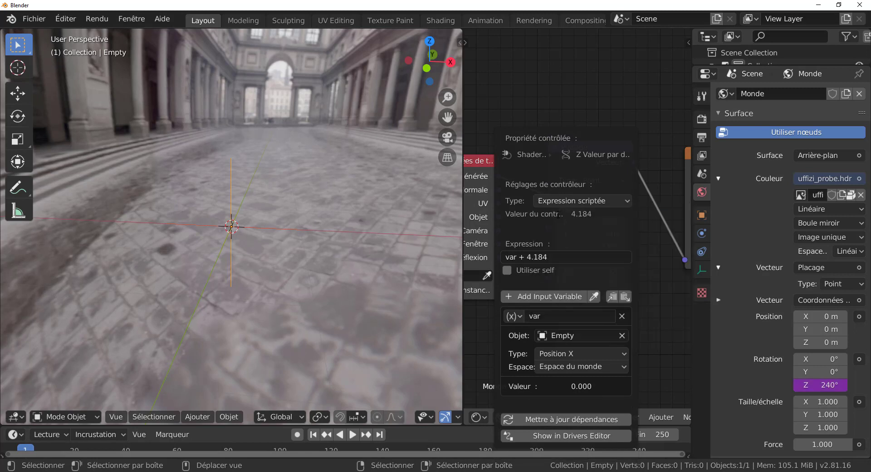
left_click(569, 354)
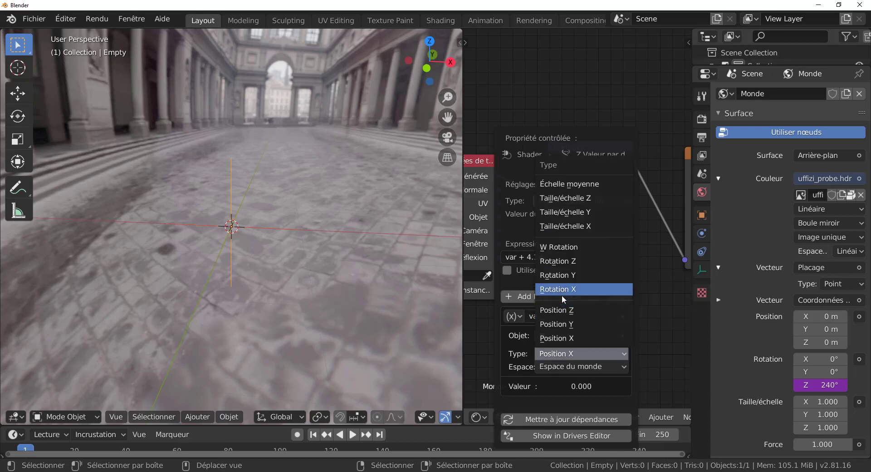
left_click(567, 260)
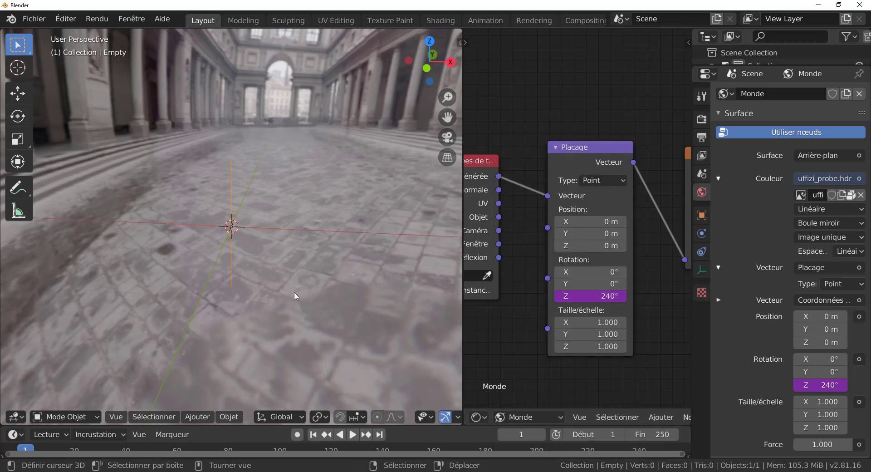
- Try rotating the empty around the global Z axis to test the driven HDRI background
key("r")
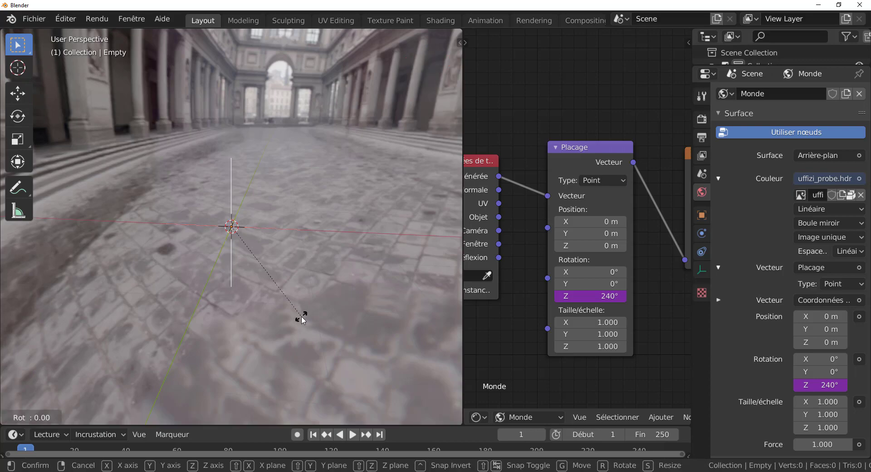
key("z")
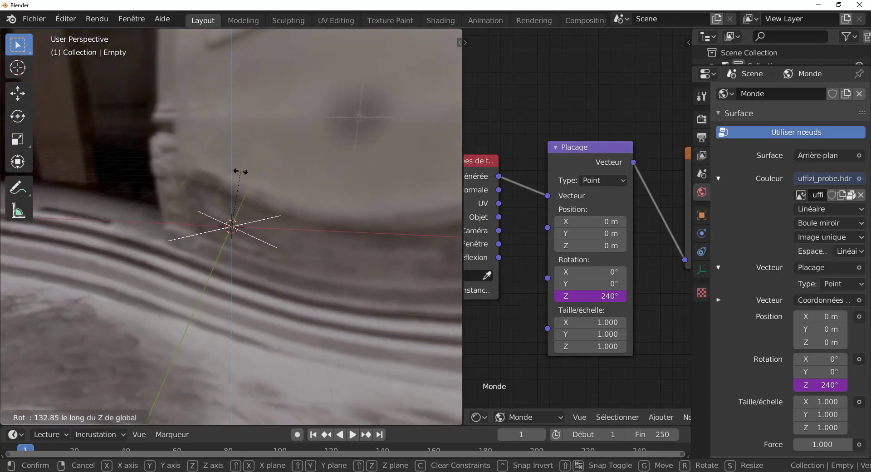
left_click(230, 226)
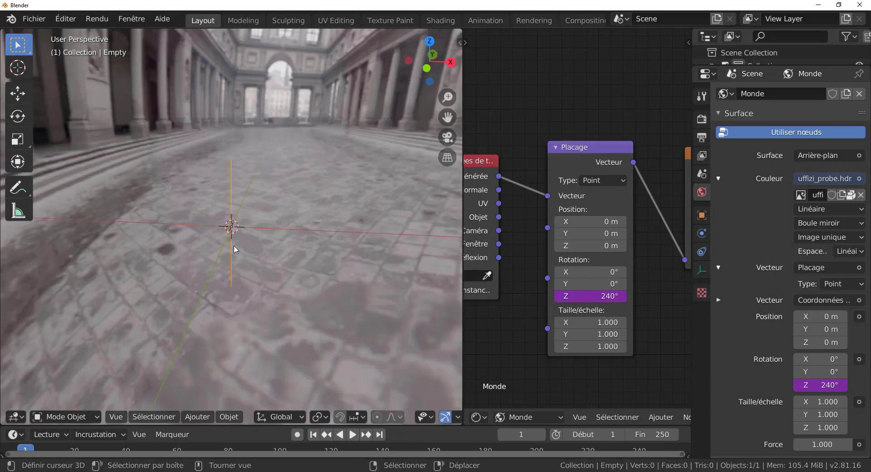
right_click(587, 296)
left_click(575, 281)
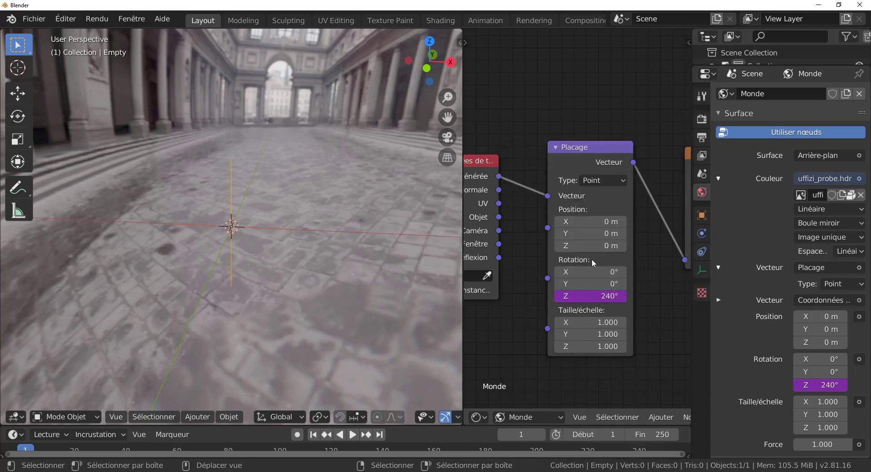
- Replace the Placage node's Z rotation driver with a Y rotation driver whose variable uses object Empty and type Rotation Y
right_click(586, 296)
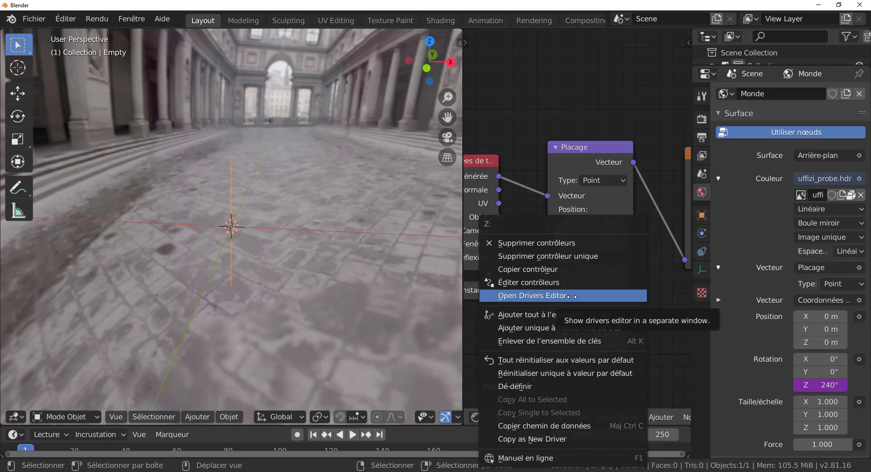
left_click(546, 256)
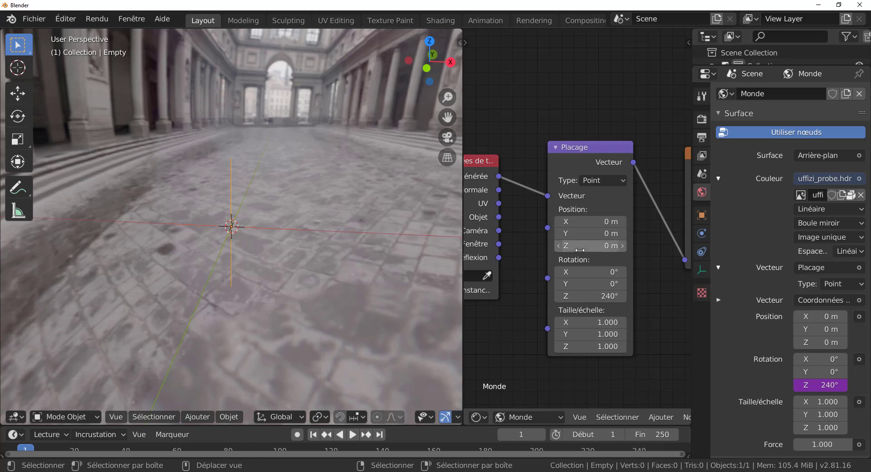
right_click(589, 284)
left_click(589, 284)
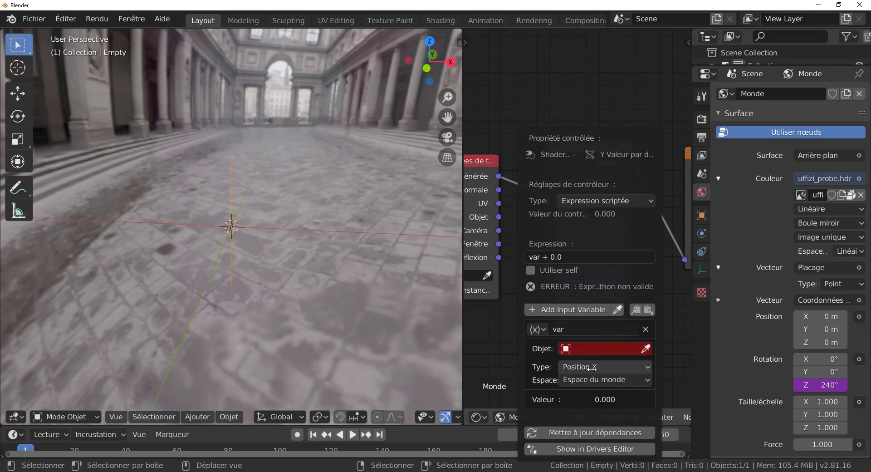
scroll(590, 367, "up", 1, "ctrl")
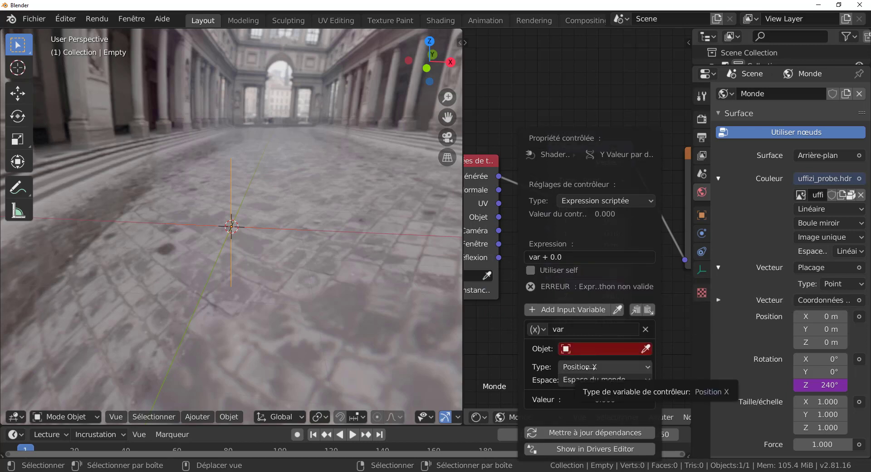
left_click(589, 367)
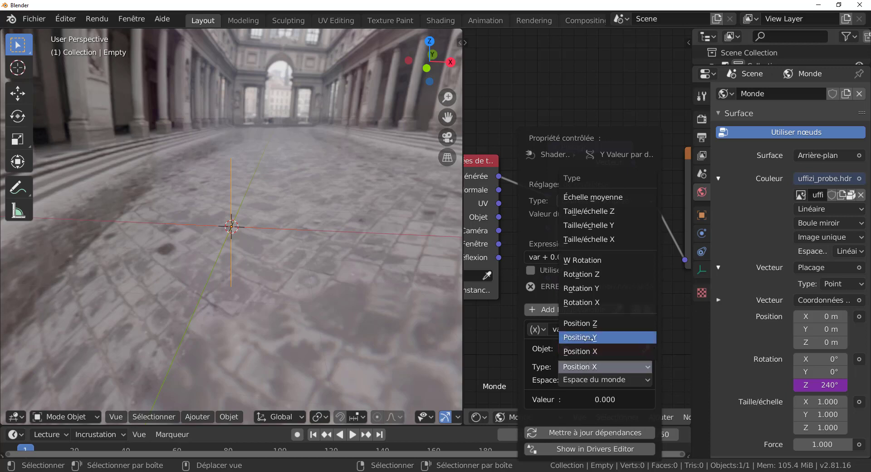
left_click(594, 288)
left_click(603, 335)
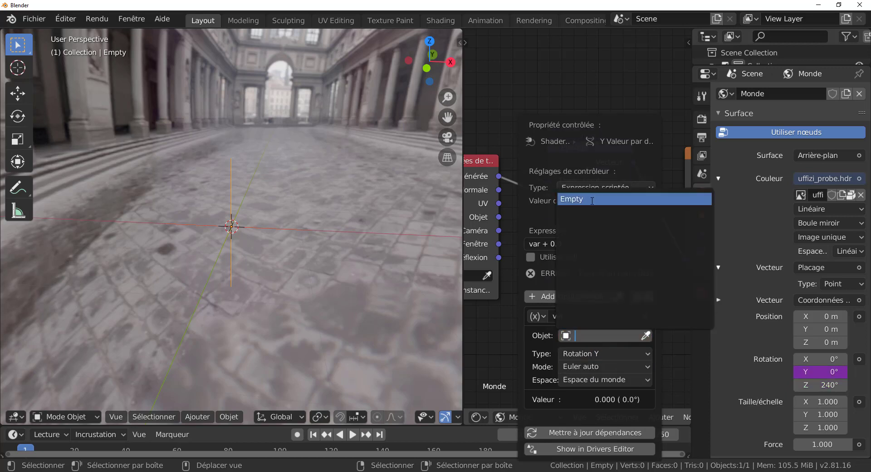
left_click(592, 200)
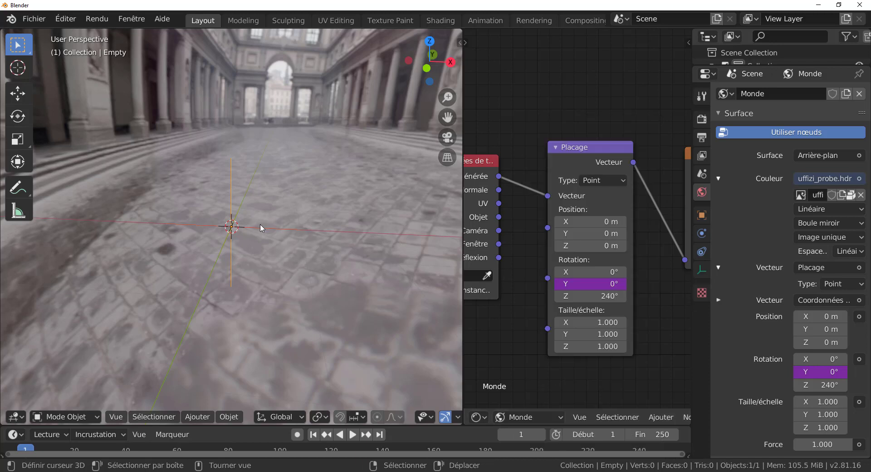
- Try rotating the empty around the global Y axis to test the driven HDRI background
key("r")
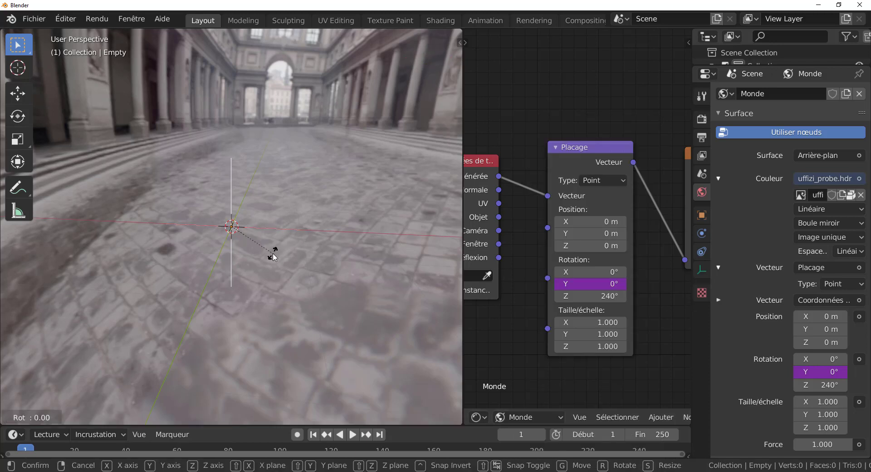
key("y")
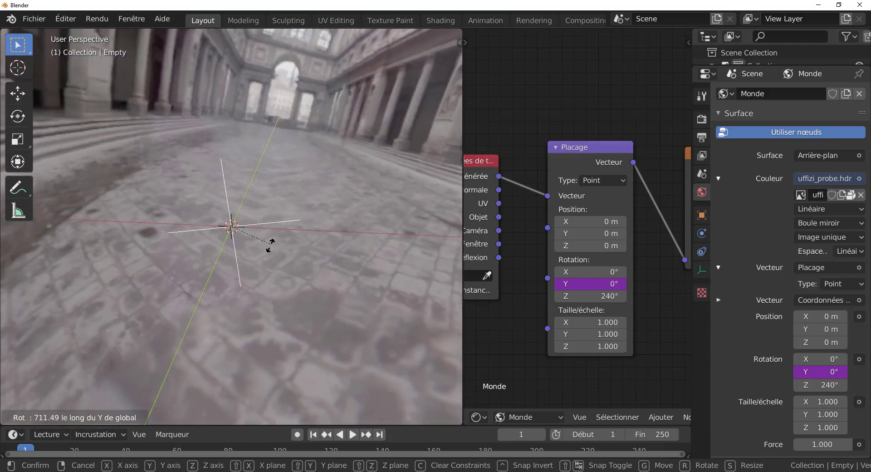
right_click(278, 229)
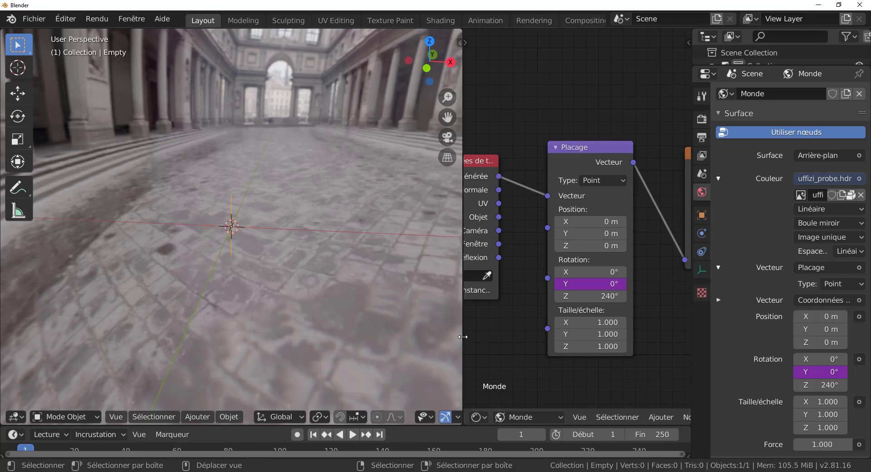
- Widen the 3D viewport and try rotating the empty around global Z and around global Y to compare the background's response
left_click_drag(464, 336, 512, 336)
middle_click_drag(394, 270, 321, 276)
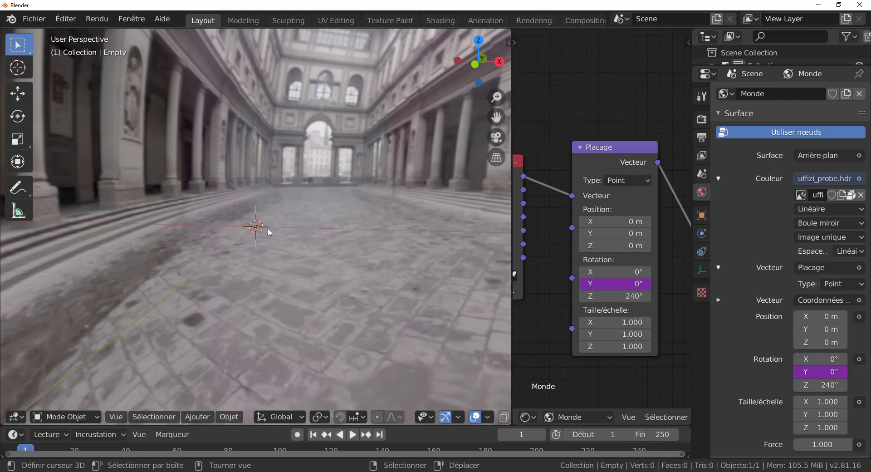
key("r")
key("z")
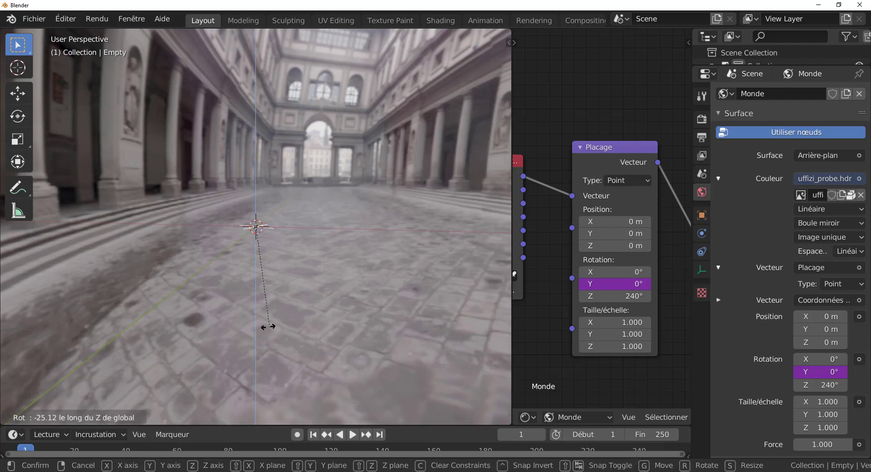
right_click(284, 295)
key("r")
key("y")
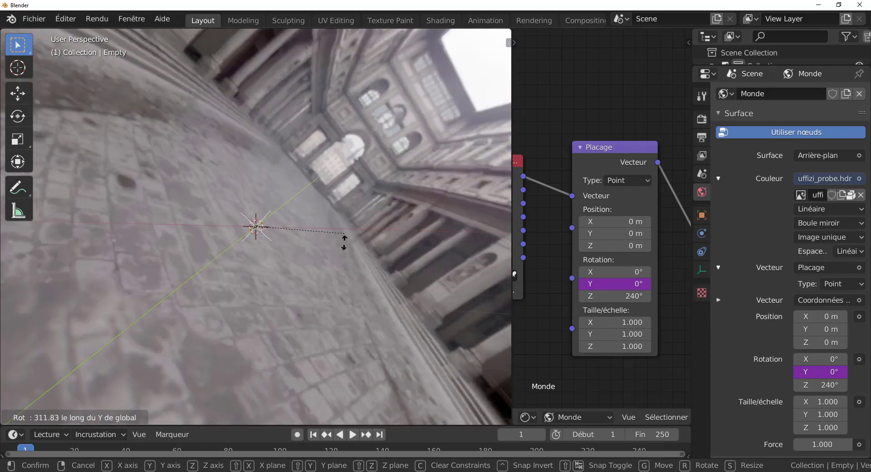
right_click(345, 242)
mouse_move(340, 307)
middle_mouse_down()
mouse_move(345, 300)
mouse_move(354, 347)
mouse_move(345, 323)
middle_mouse_up()
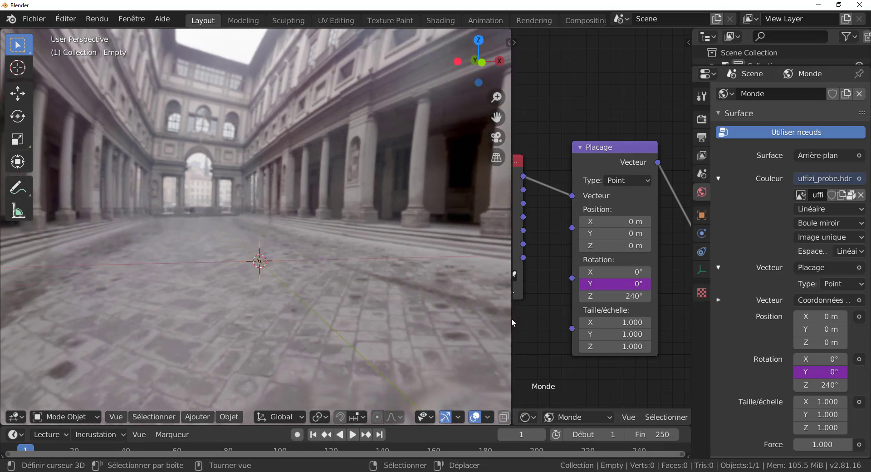
- Widen the node editor and tidy the world nodes by bringing Placage, uffizi_probe.hdr, Arrière-plan and Sortie du monde closer in a row
left_click_drag(511, 318, 362, 315)
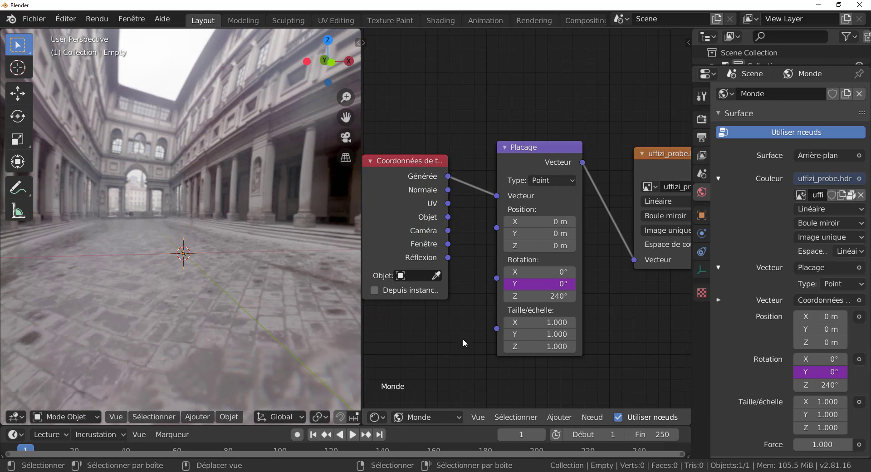
scroll(464, 340, "down", 2)
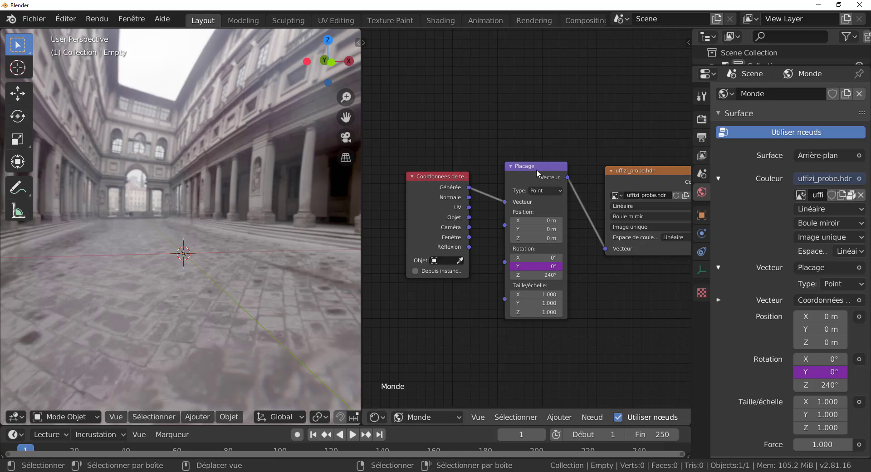
left_click_drag(537, 173, 532, 152)
middle_click_drag(572, 323, 547, 341)
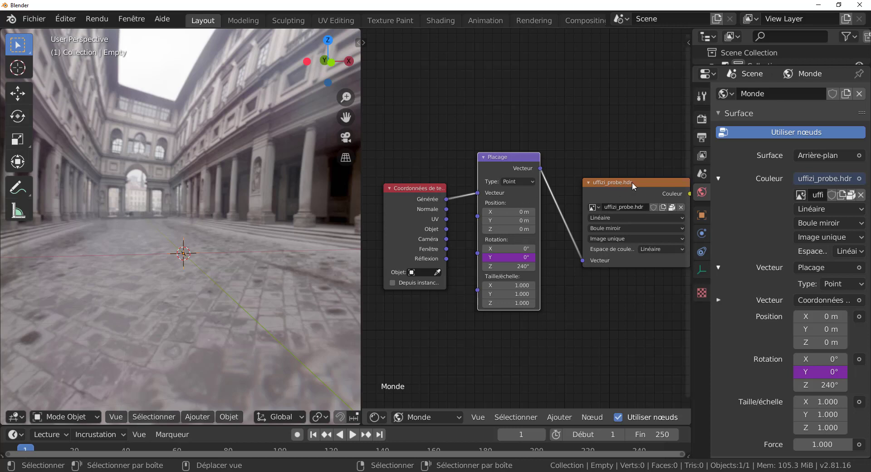
left_click_drag(633, 185, 616, 177)
middle_click_drag(594, 337, 501, 356, "shift")
left_click_drag(669, 192, 609, 190)
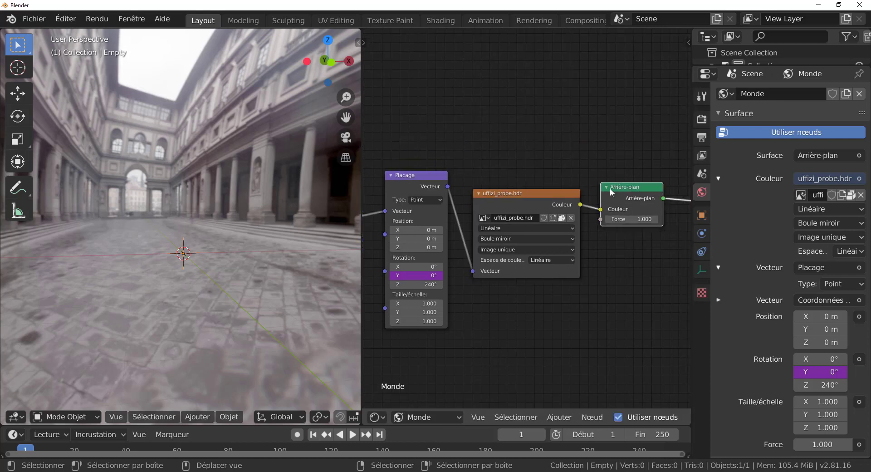
scroll(638, 273, "down", 4)
middle_click_drag(637, 274, 569, 278)
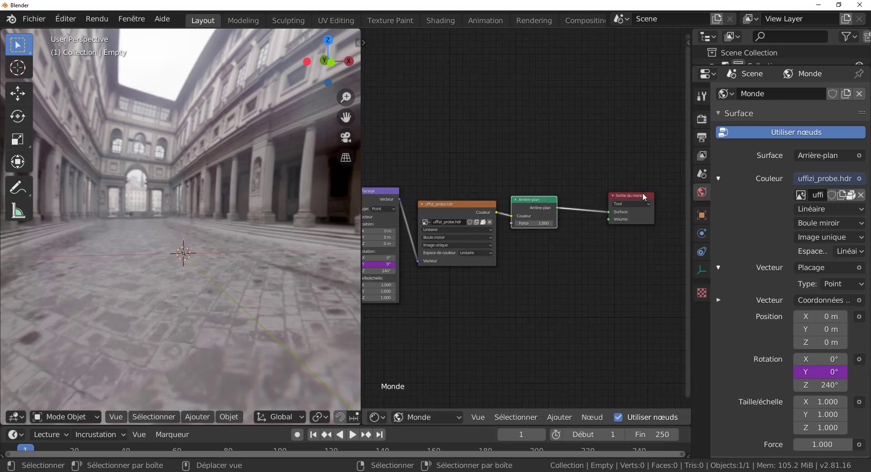
left_click_drag(642, 193, 609, 179)
- Switch the node editor's shader type to Objet
middle_click_drag(510, 330, 626, 317)
scroll(533, 316, "up", 5)
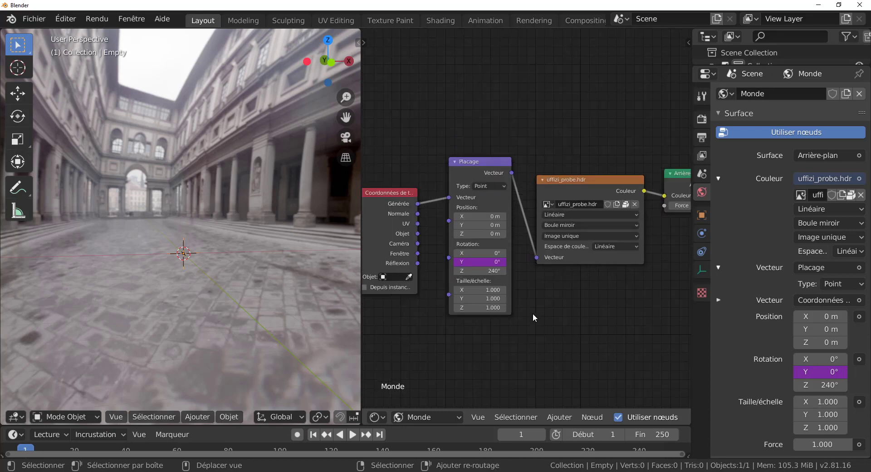
scroll(511, 324, "down", 1)
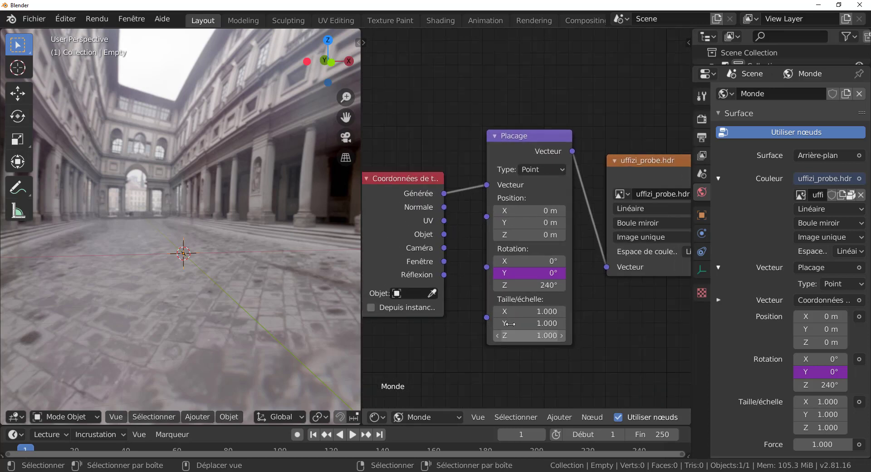
middle_click_drag(610, 335, 494, 320)
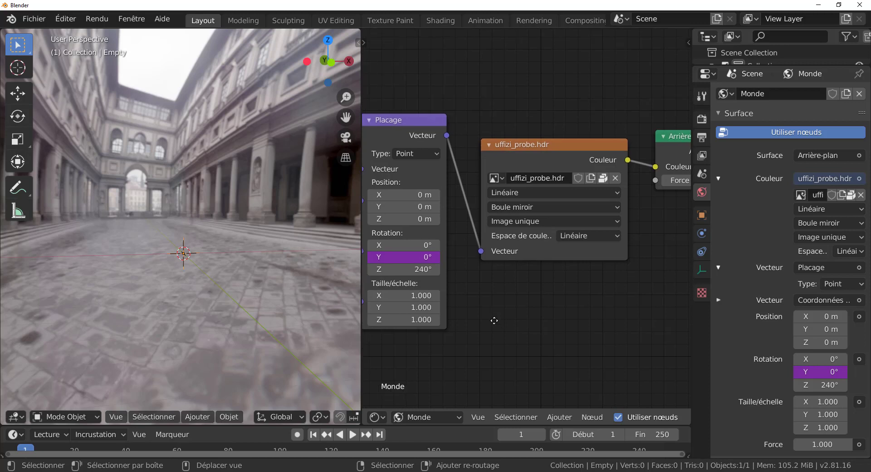
scroll(494, 320, "down", 2)
left_click(420, 417)
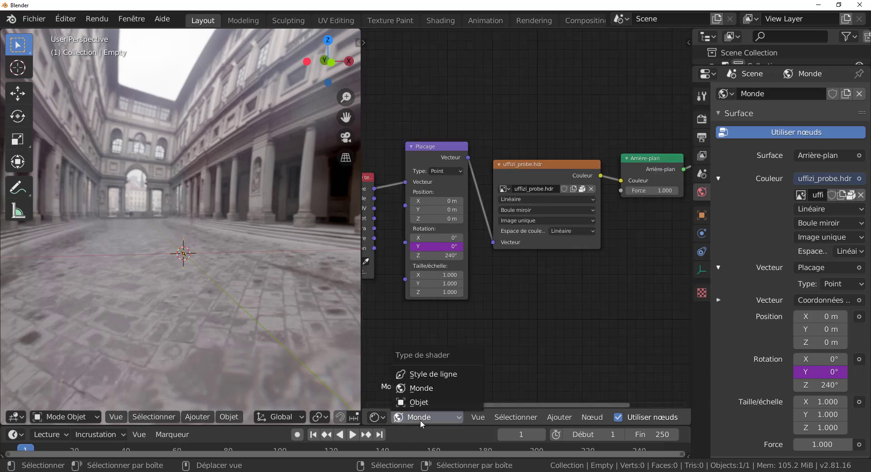
left_click(416, 401)
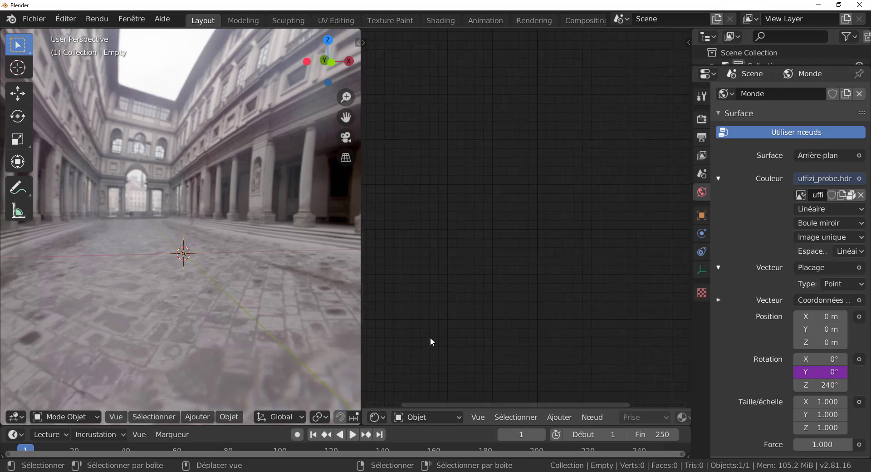
- Join the 3D viewport over the node editor area and widen it by narrowing the properties editor
right_click(361, 269)
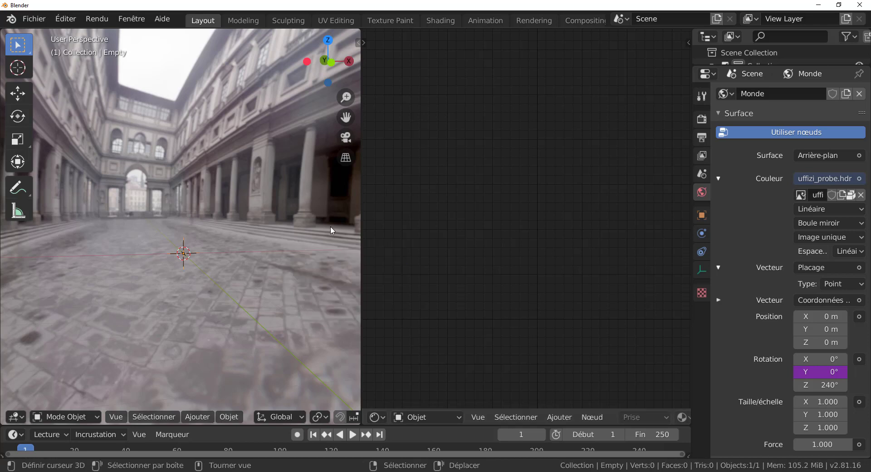
right_click(361, 224)
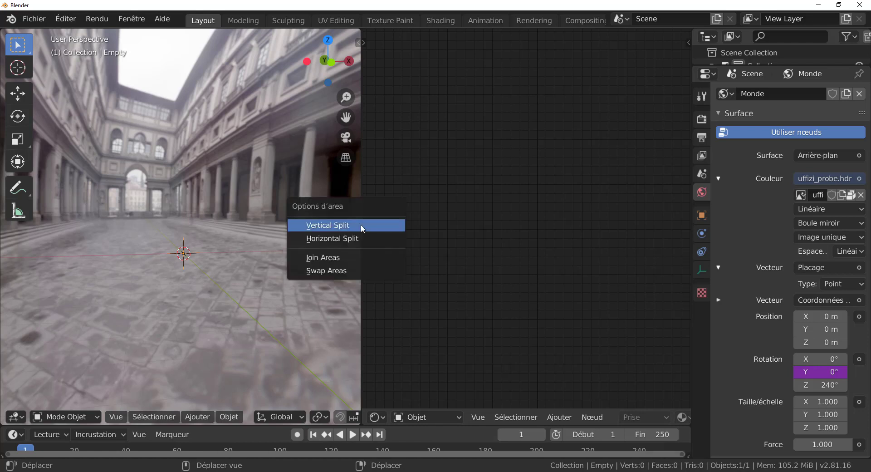
left_click(330, 257)
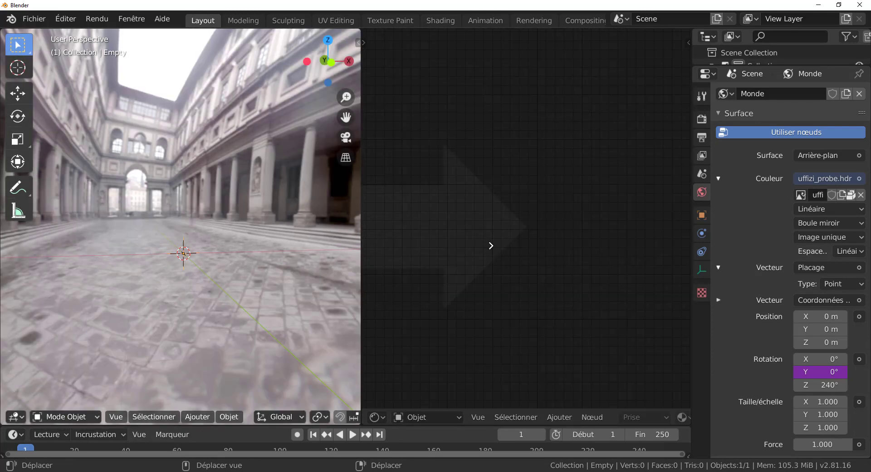
left_click(491, 245)
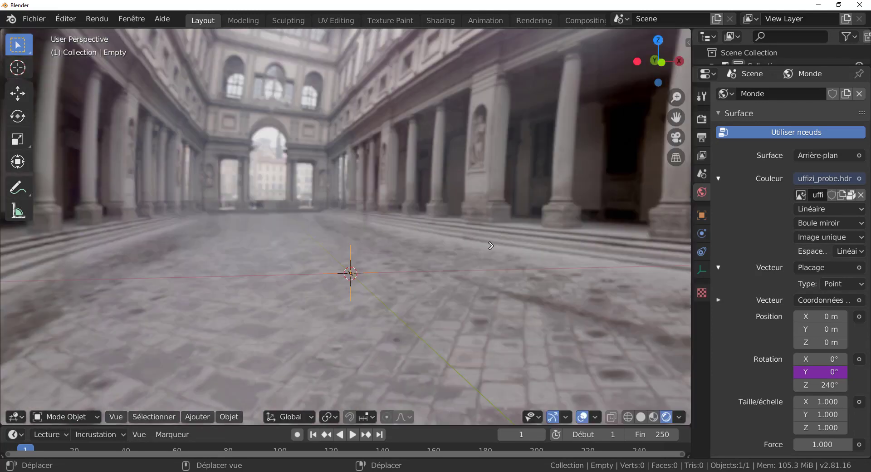
left_click_drag(690, 233, 766, 234)
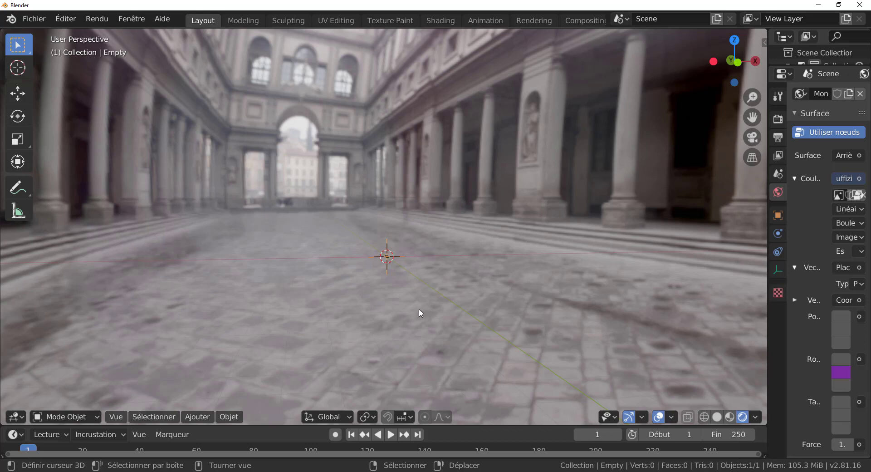
- Try rotating the empty around the global Z and Y axes in the enlarged viewport to check the driven background
key("r")
key("z")
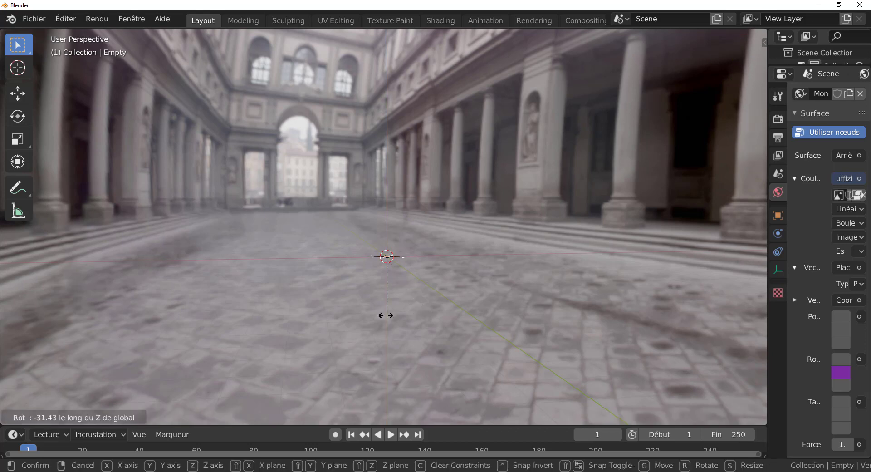
right_click(365, 230)
key("r")
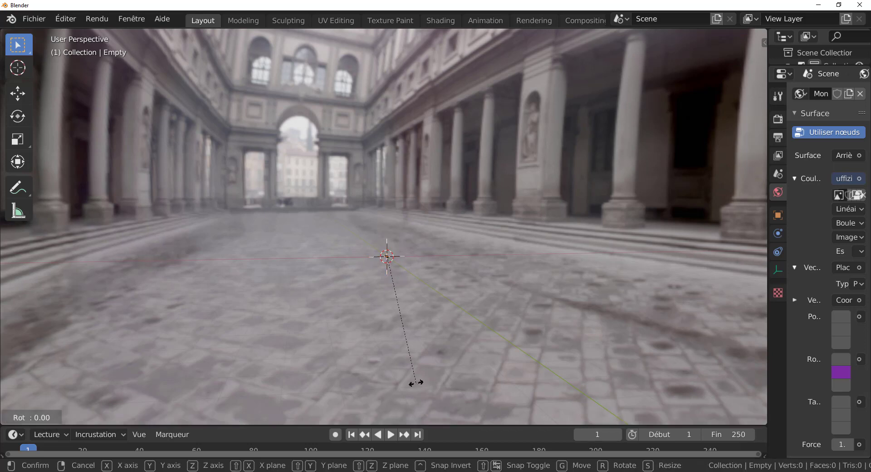
key("y")
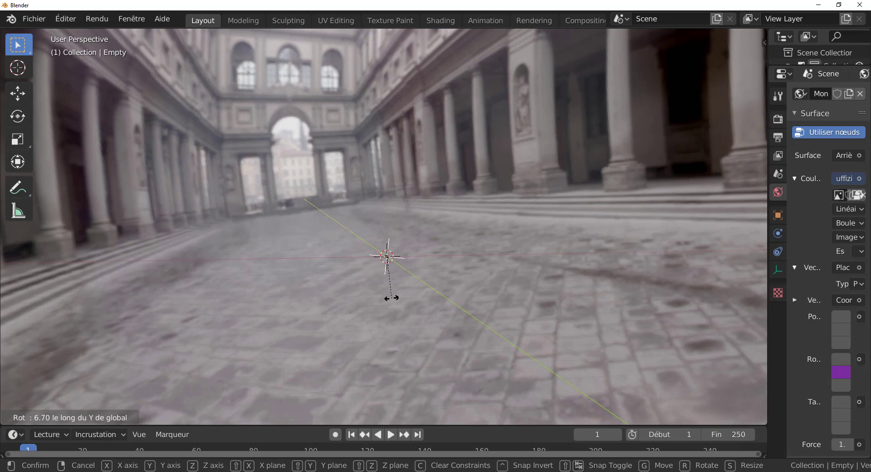
left_click(392, 298)
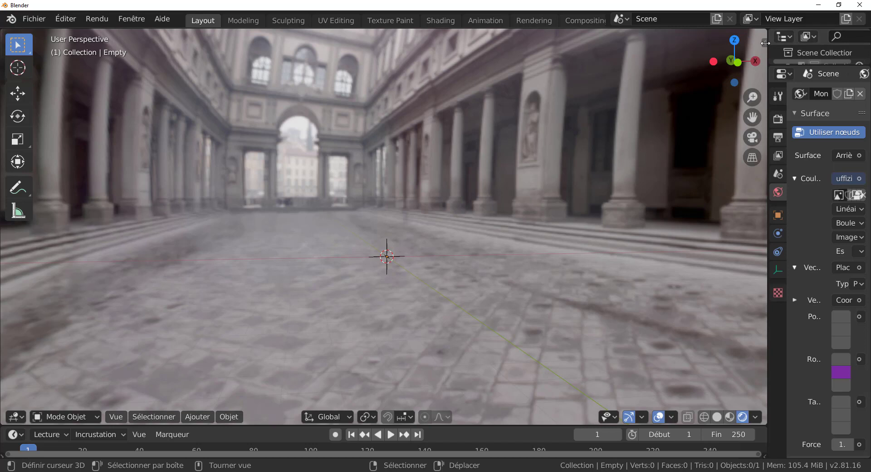
- Split the 3D viewport vertically, leaving the larger part for the courtyard view and a narrower area beside the properties editor
left_click_drag(763, 42, 731, 273)
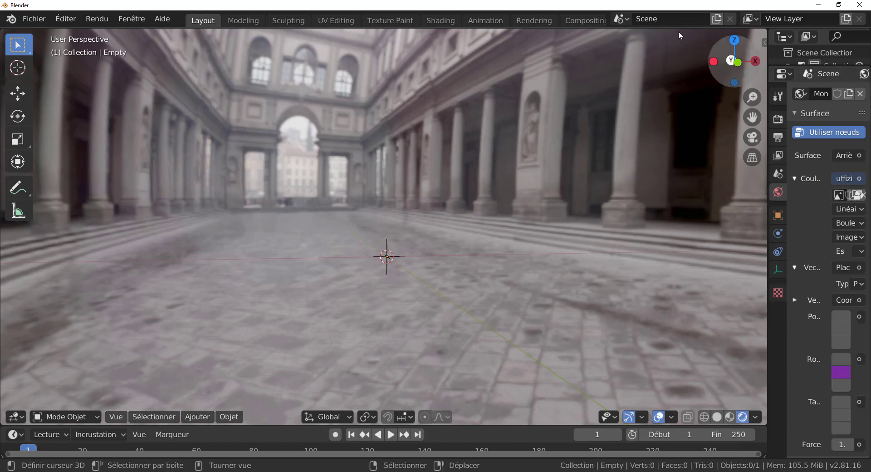
right_click(590, 28)
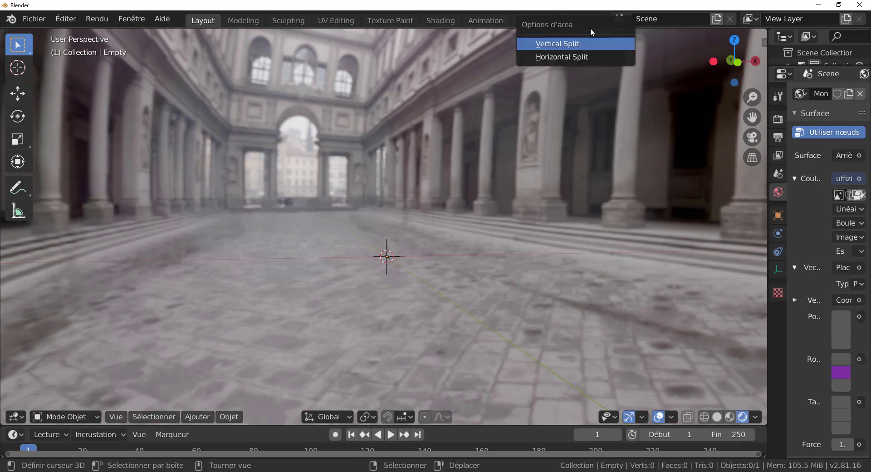
left_click(577, 42)
left_click(554, 124)
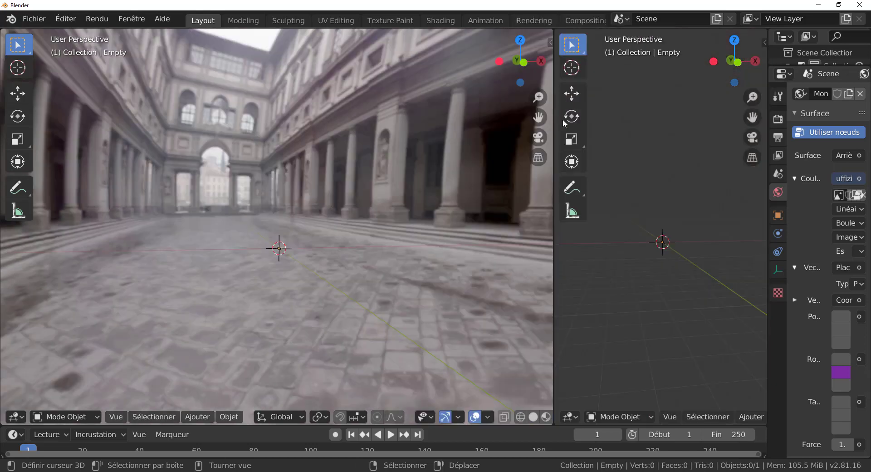
- Change the new narrow area to an Éditeur de shader and set its shader type to Monde
left_click(570, 417)
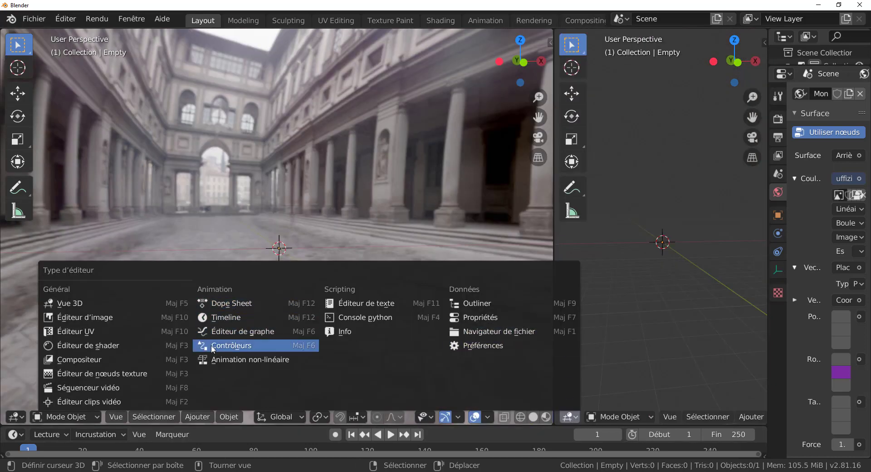
left_click(77, 345)
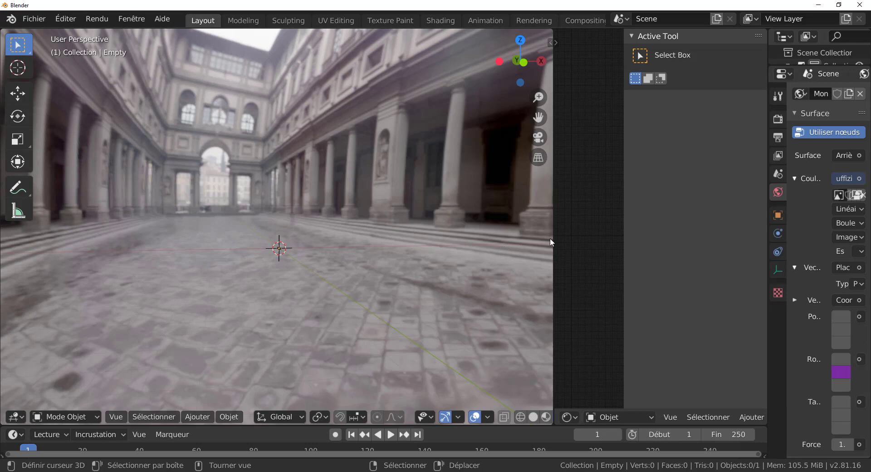
left_click(612, 417)
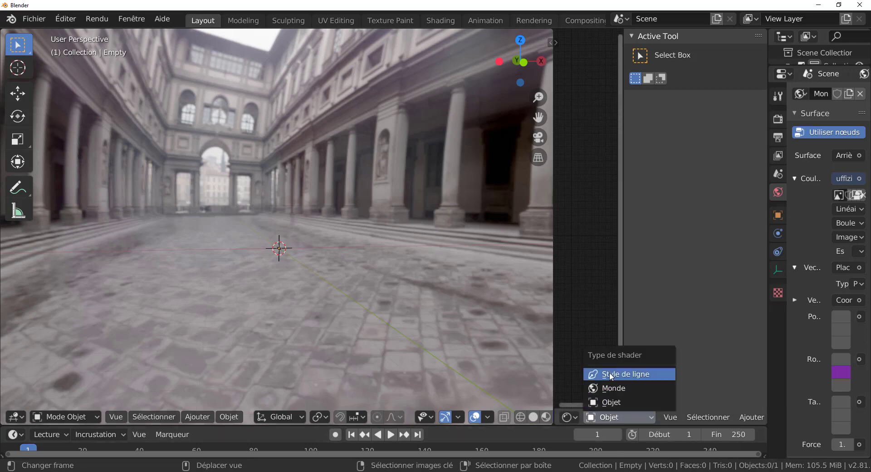
left_click(608, 389)
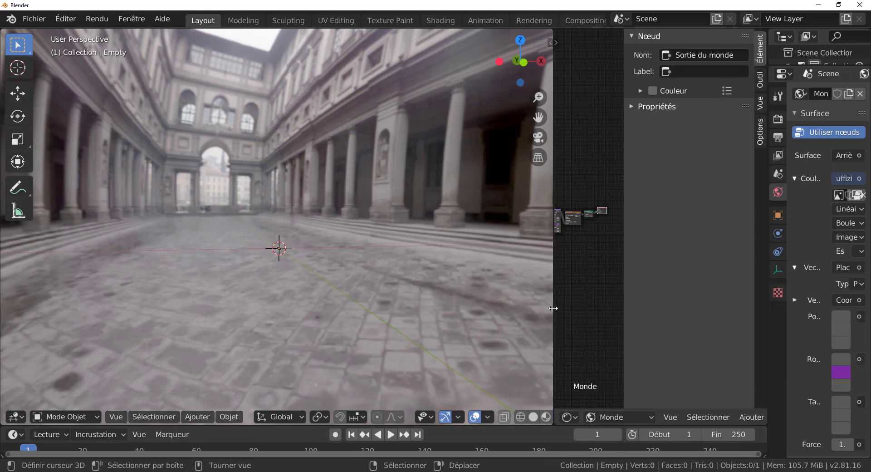
- Widen the shader editor, narrow its sidebar, and frame the Coordonnées de texture and Placage nodes
left_click_drag(552, 308, 351, 313)
left_click_drag(620, 249, 713, 237)
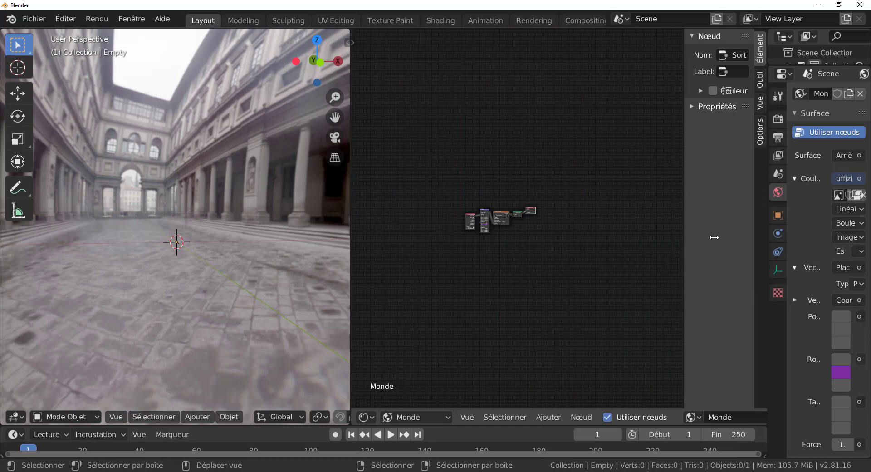
scroll(505, 283, "up", 5)
middle_click_drag(512, 280, 561, 274)
scroll(516, 299, "up", 4)
middle_click_drag(515, 297, 629, 300)
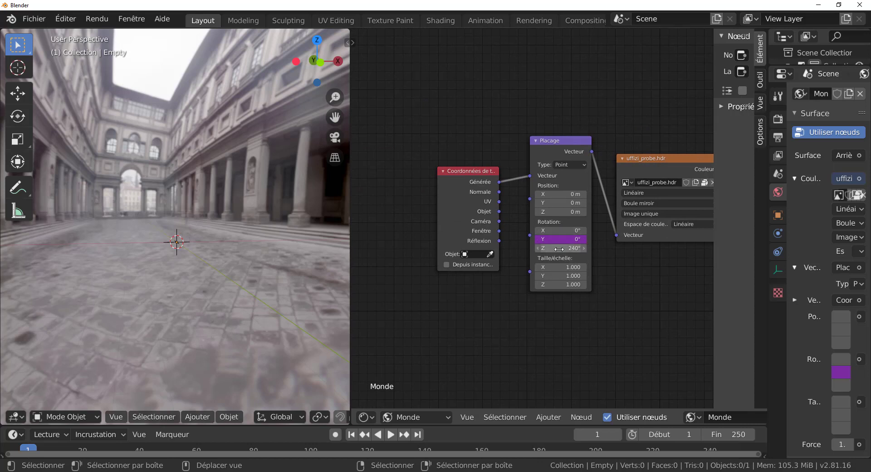
- Add a driver to the Placage node's Z rotation, using Empty as the object and Rotation Z as the variable type
right_click(559, 248)
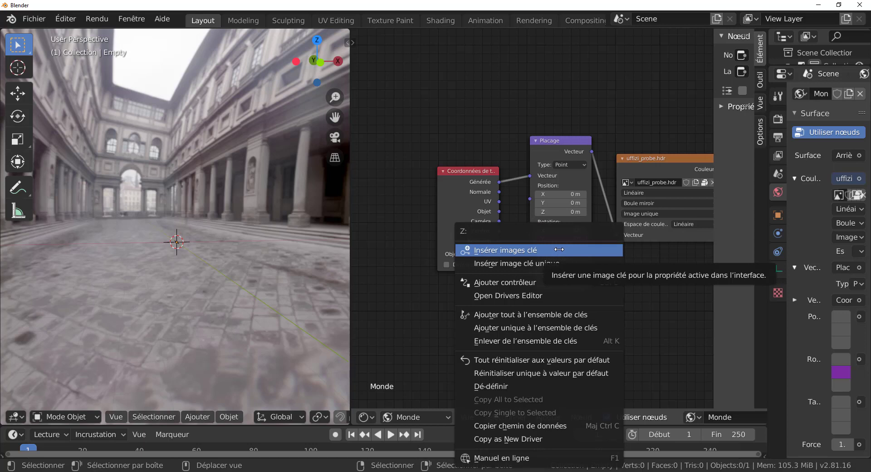
left_click(541, 285)
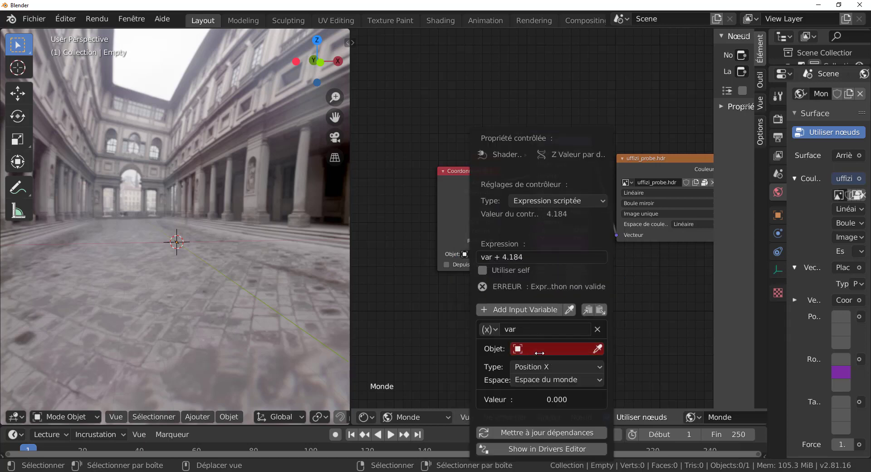
left_click(558, 349)
left_click(545, 213)
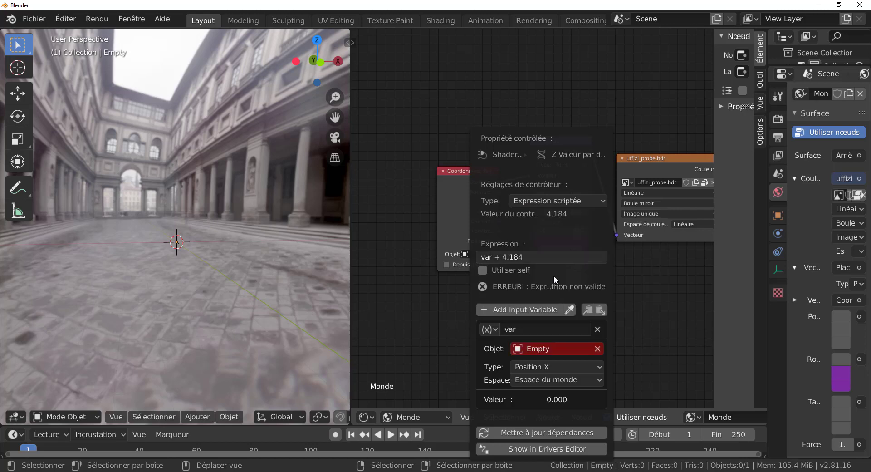
left_click(549, 367)
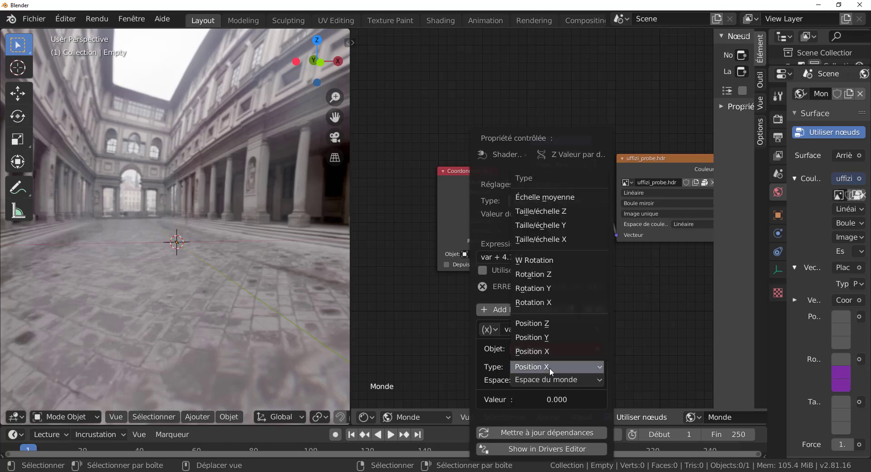
left_click(544, 274)
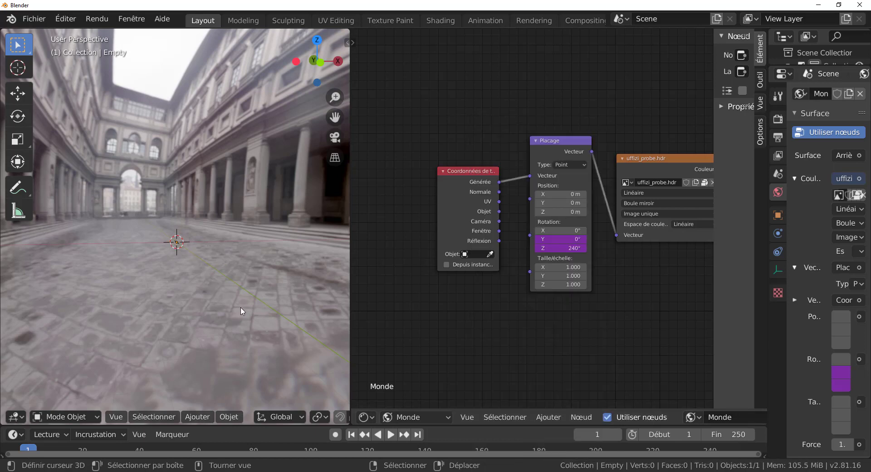
- Try rotating the empty around the global Z axis to test the new driver
key("r")
key("z")
left_click(136, 259)
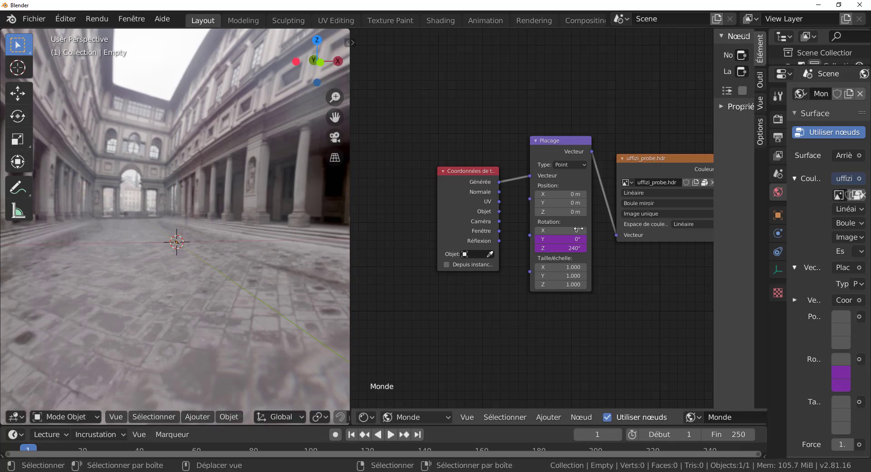
- Reopen the Placage node's Z rotation driver settings and update the driver's dependencies
right_click(560, 248)
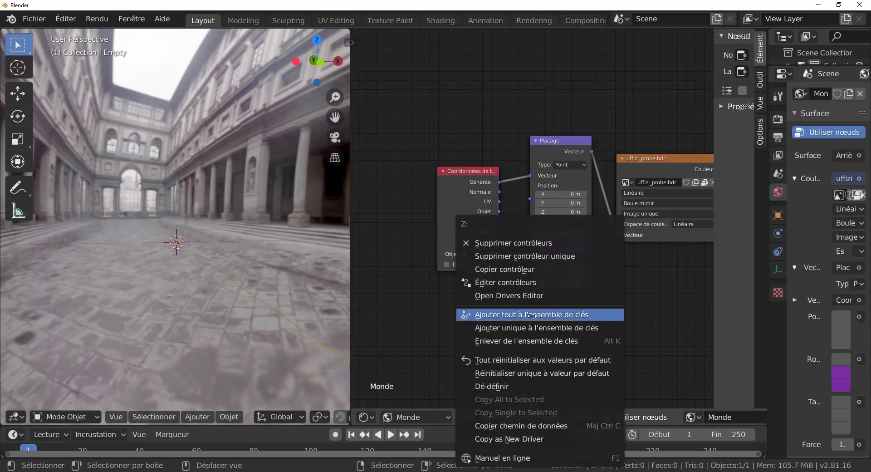
left_click(527, 282)
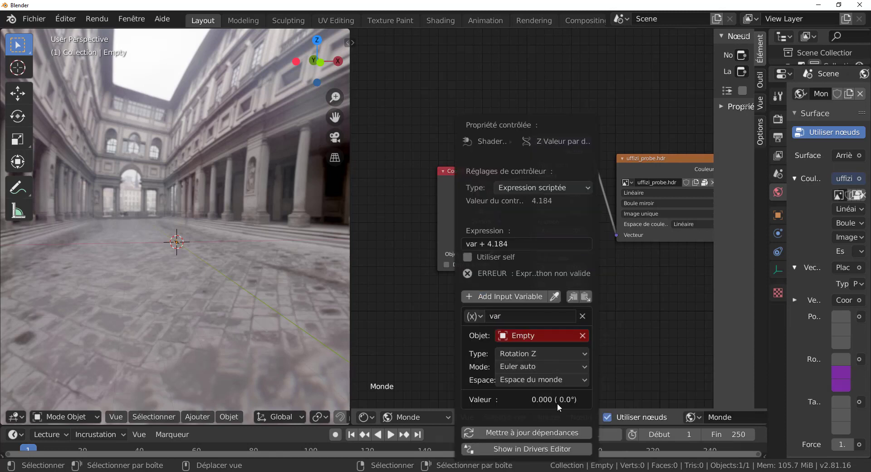
left_click(523, 431)
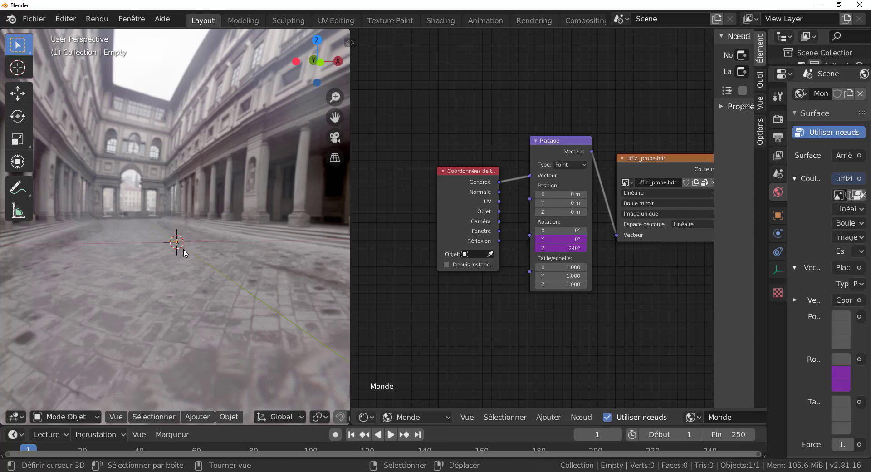
- Try rotating the empty around the global Z and Y axes to check both drivers on the background
scroll(183, 253, "up", 2)
scroll(183, 252, "up", 2)
key("r")
key("z")
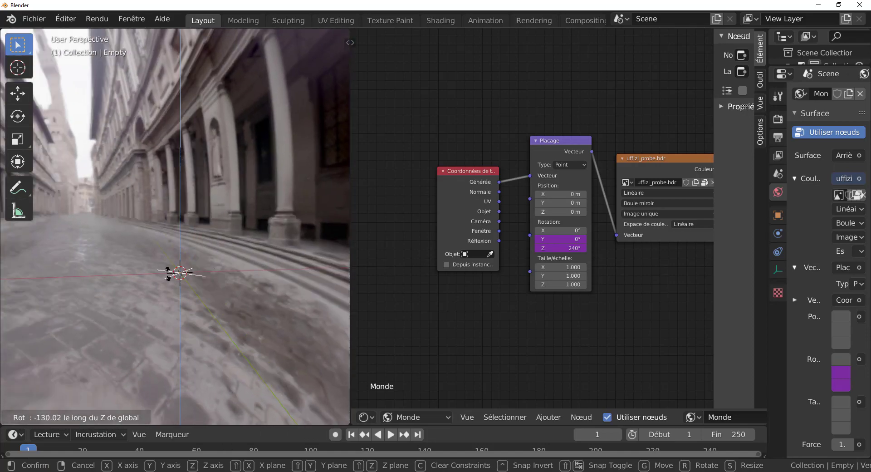
key("Escape")
key("r")
key("y")
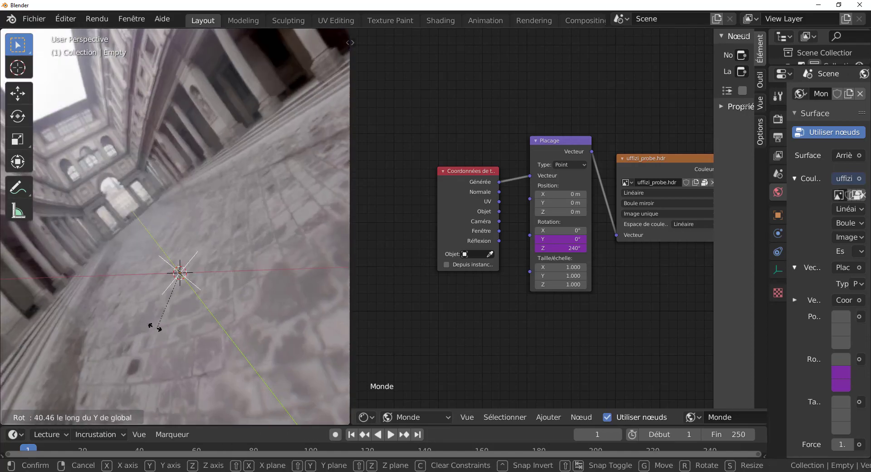
key("Escape")
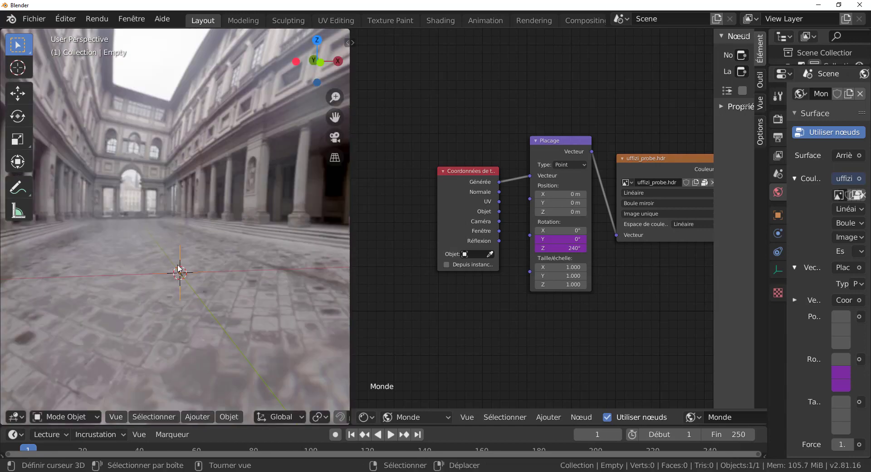
- Add a driver to the Placage node's X rotation, using Rotation X as the variable type and Empty as the object
right_click(561, 231)
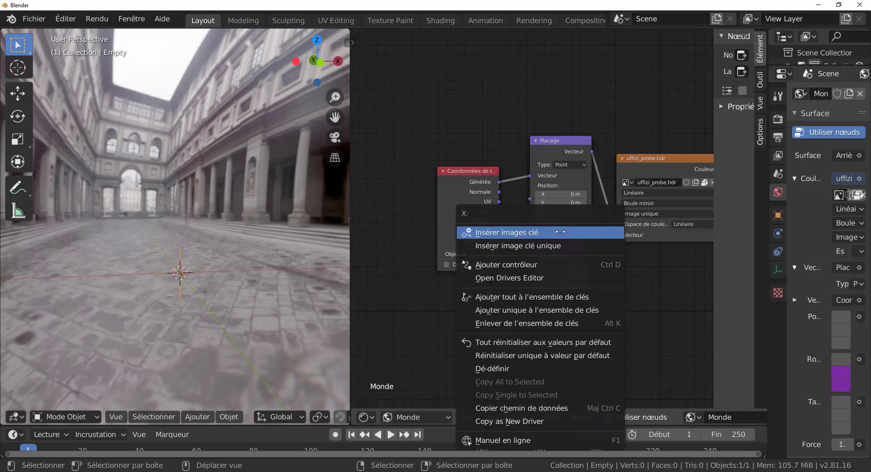
left_click(553, 267)
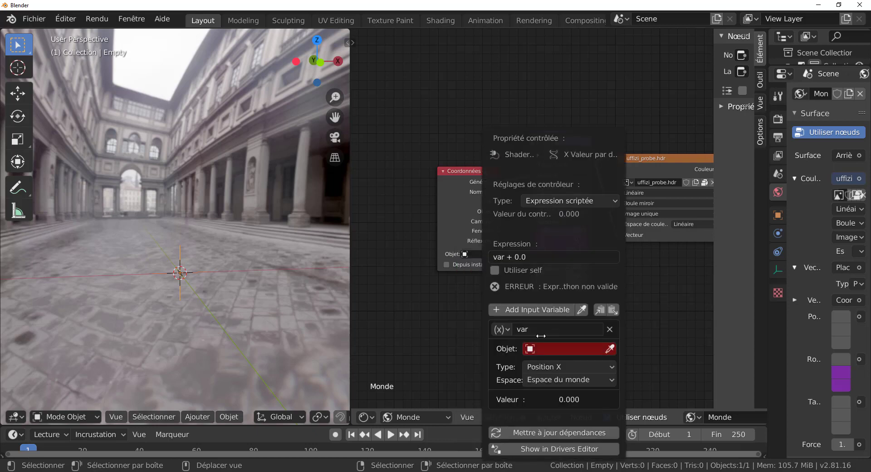
left_click(553, 366)
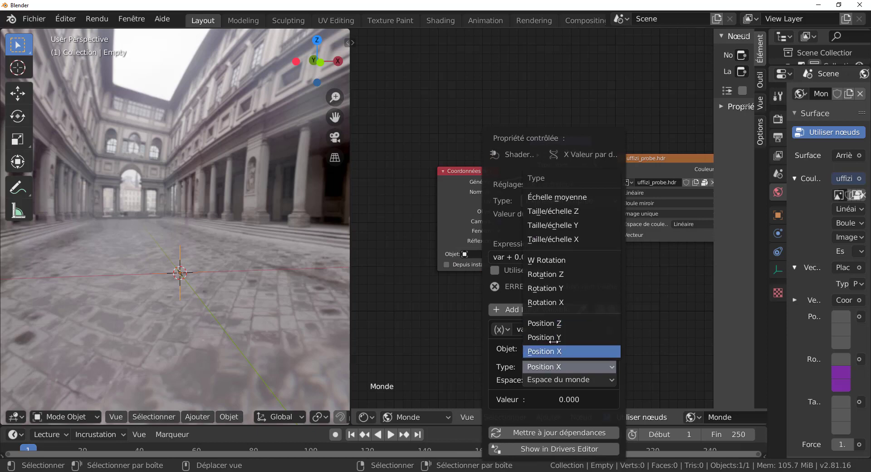
left_click(555, 302)
left_click(551, 317)
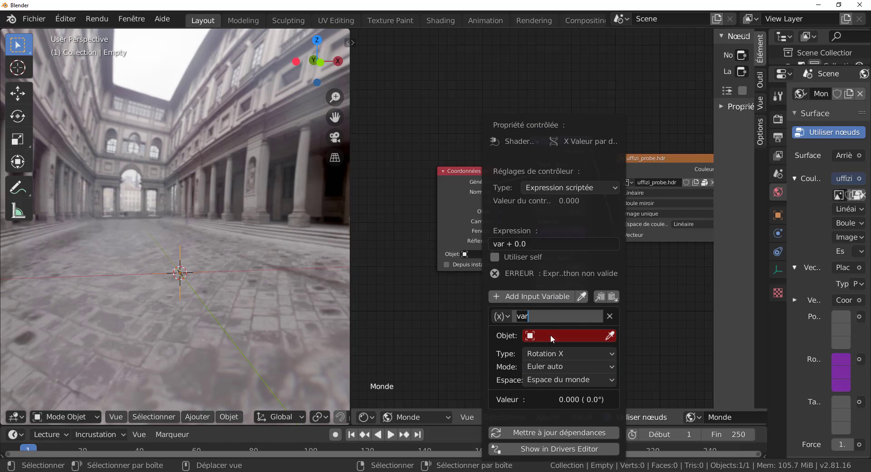
left_click(552, 337)
left_click(544, 200)
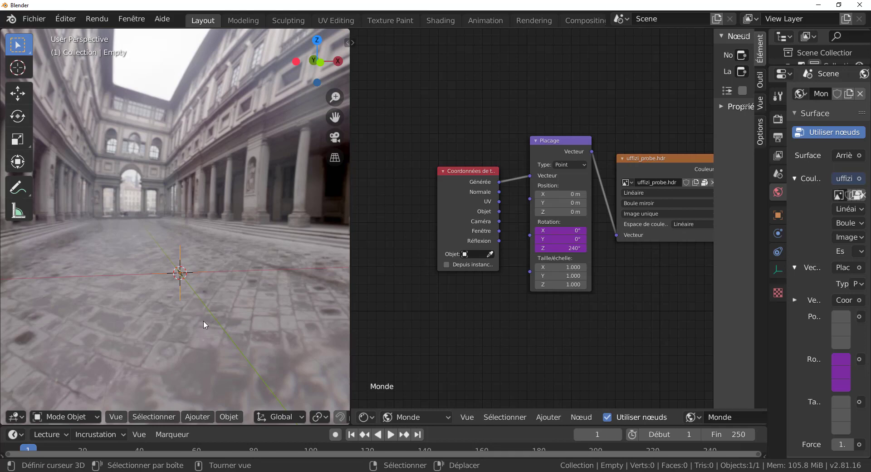
- Try rotating the empty around the global X axis to test the X rotation driver
key("r")
key("x")
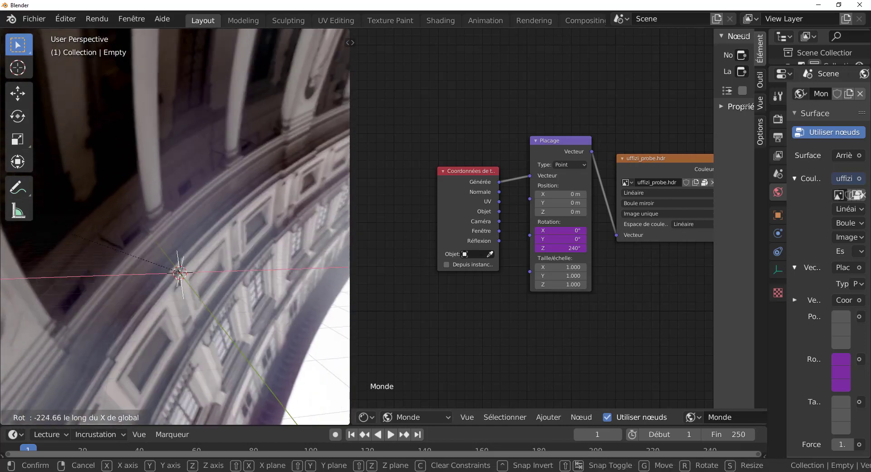
right_click(149, 168)
- Widen the 3D viewport over the shader editor and test rotating the empty around the global X, Z and Y axes
left_click_drag(350, 197, 591, 197)
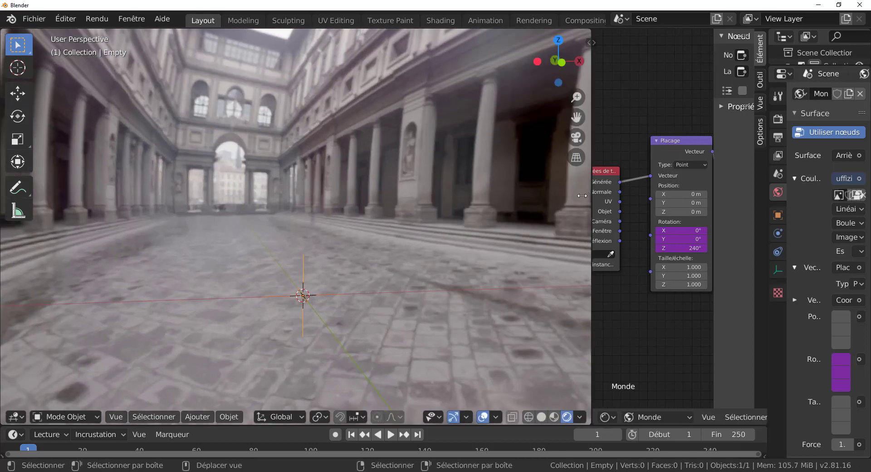
key("r")
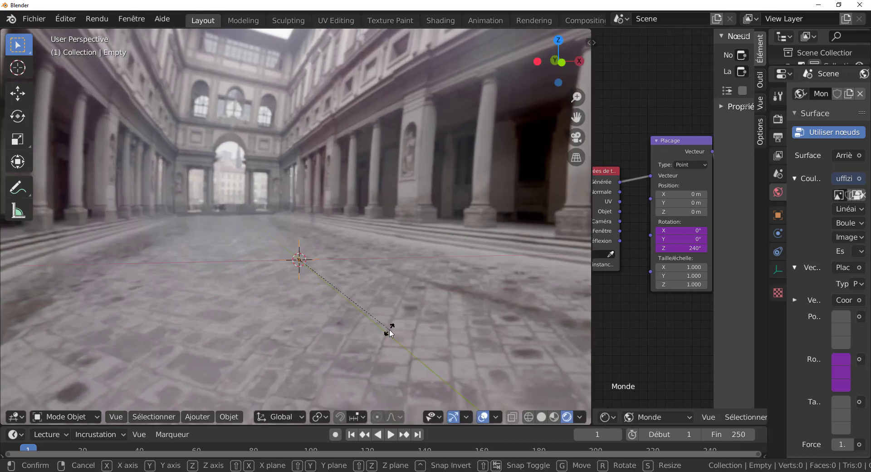
key("x")
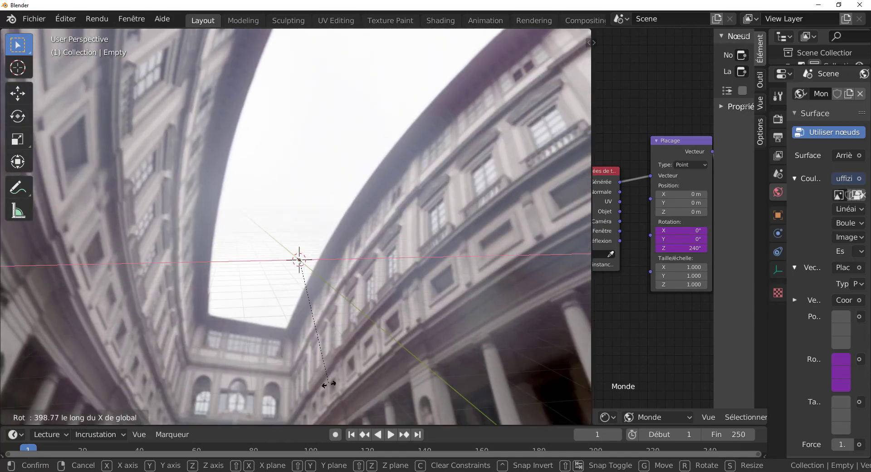
left_click(350, 383)
key("r")
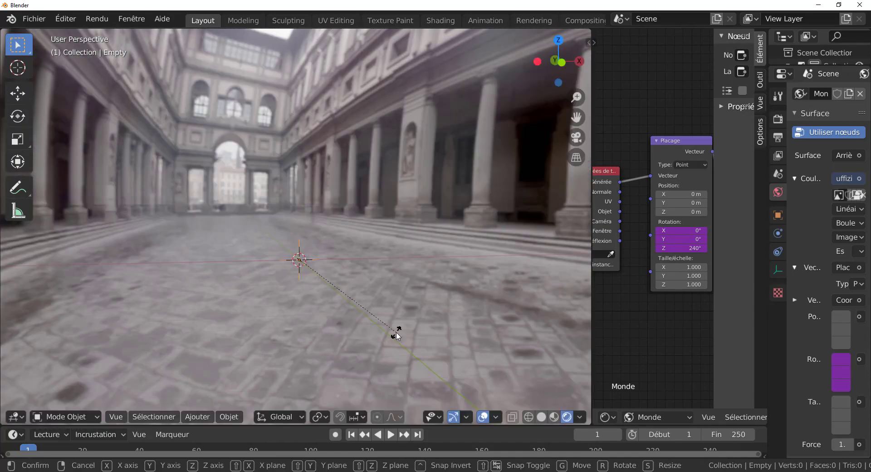
key("z")
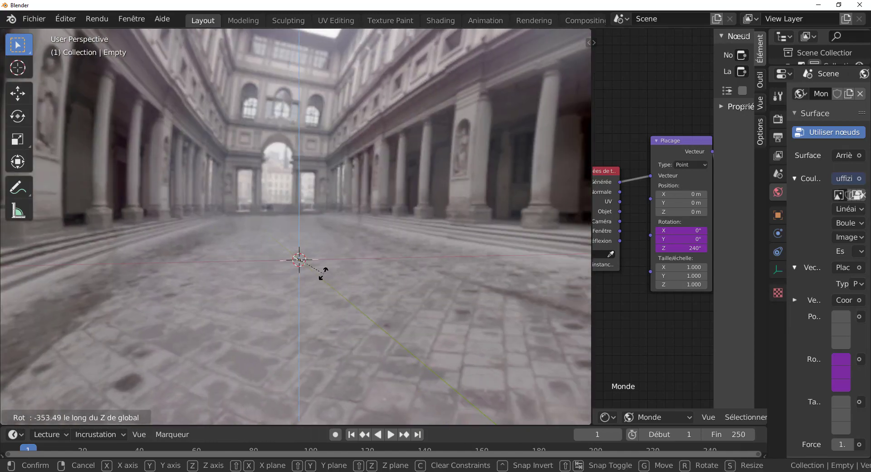
right_click(325, 283)
key("r")
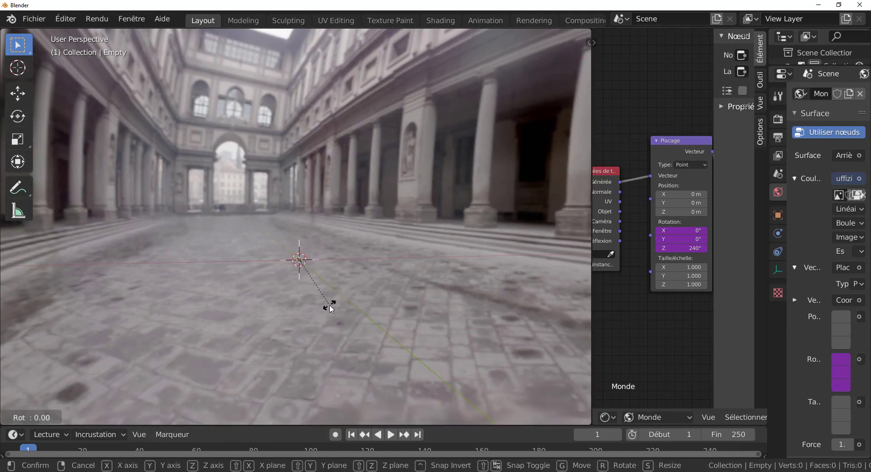
key("y")
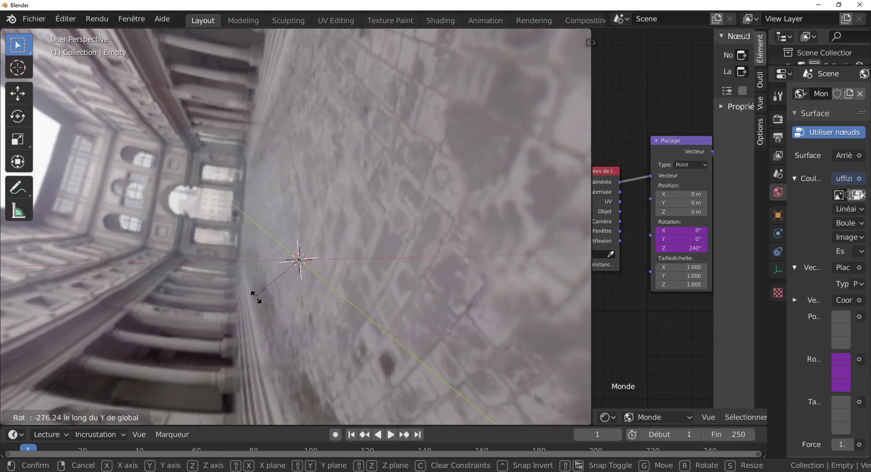
right_click(261, 299)
scroll(252, 298, "down", 3)
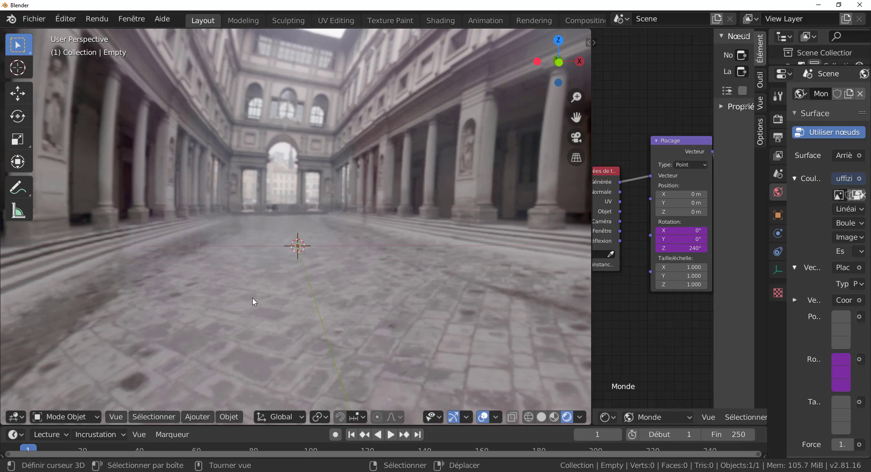
- Rearrange the workspace by giving the shader editor more room beside the 3D viewport and enlarging the timeline below them
middle_click_drag(314, 280, 323, 312, "shift")
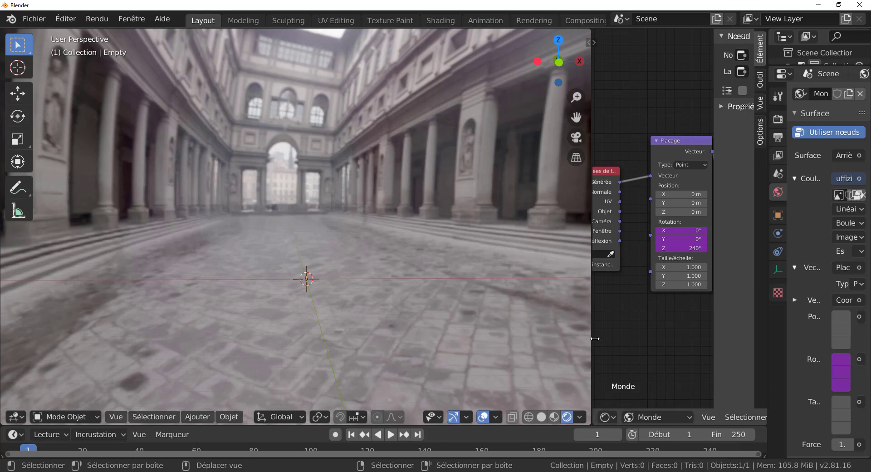
left_click_drag(594, 339, 426, 348)
scroll(628, 352, "down", 4)
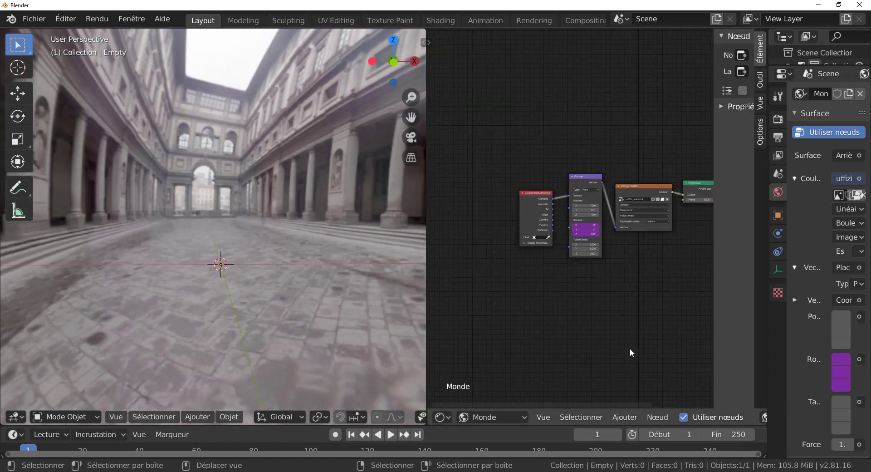
middle_click_drag(630, 347, 521, 346)
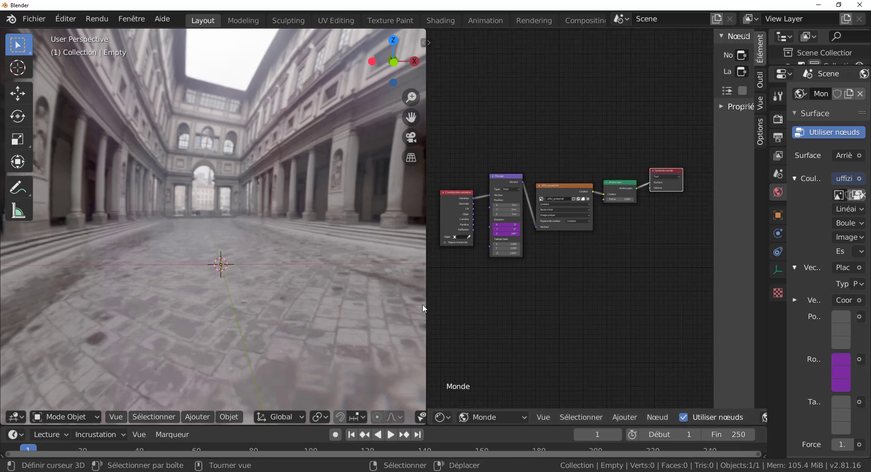
left_click_drag(427, 297, 623, 290)
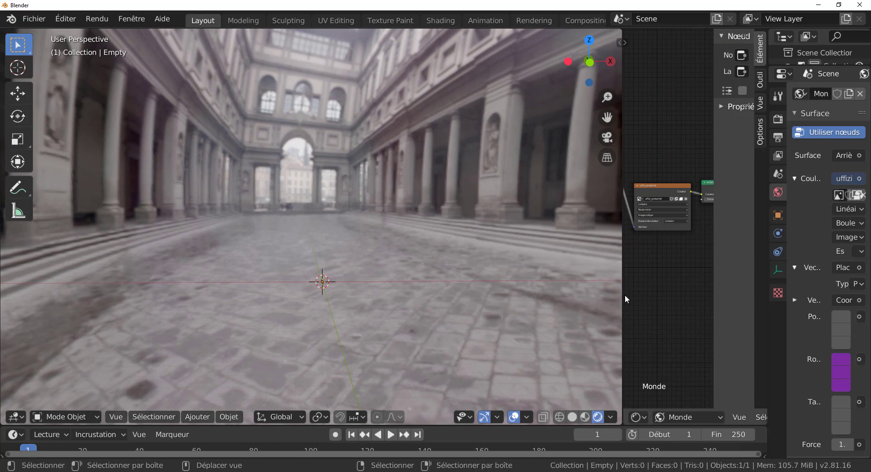
left_click_drag(622, 292, 432, 297)
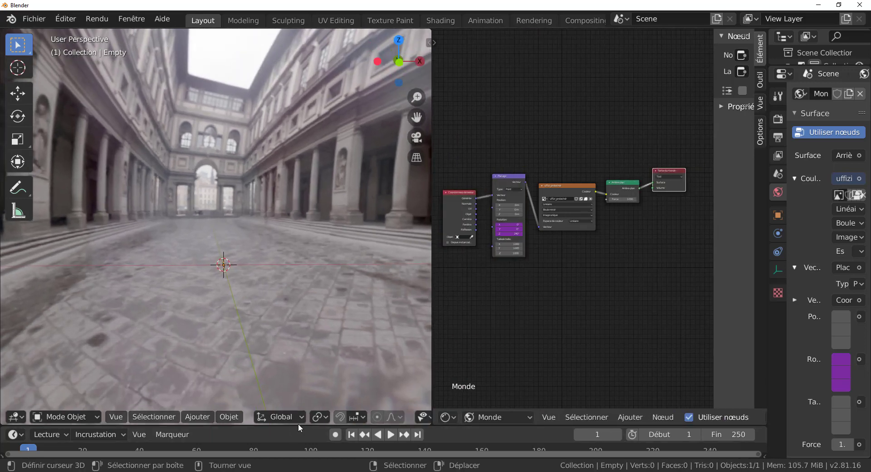
left_click_drag(298, 425, 272, 340)
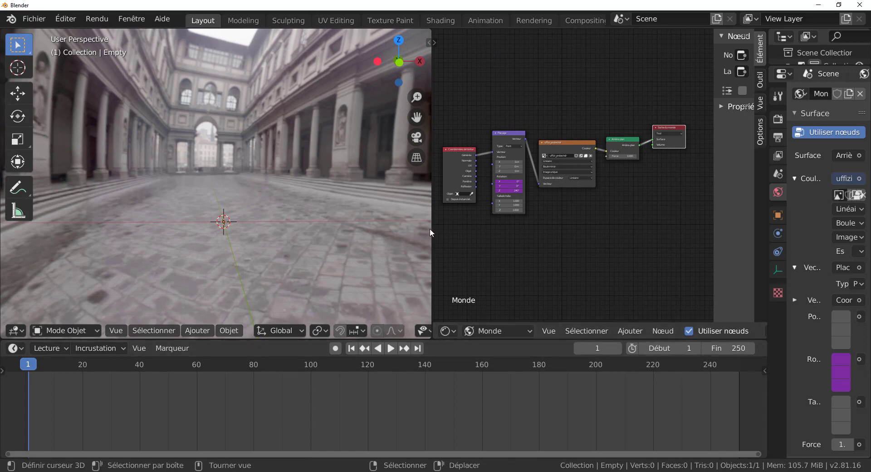
left_click_drag(431, 230, 435, 254)
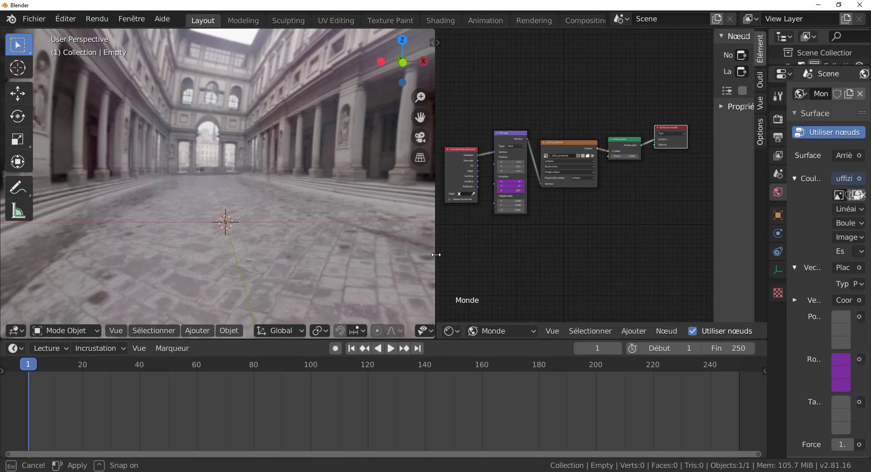
left_click_drag(436, 255, 461, 255)
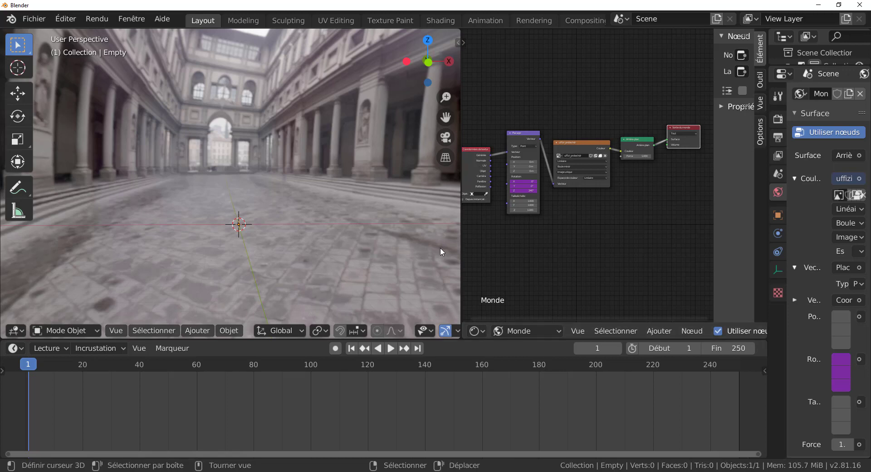
left_click_drag(460, 241, 447, 244)
- Check the driver expression of the Placage node's X rotation
scroll(494, 242, "up", 3)
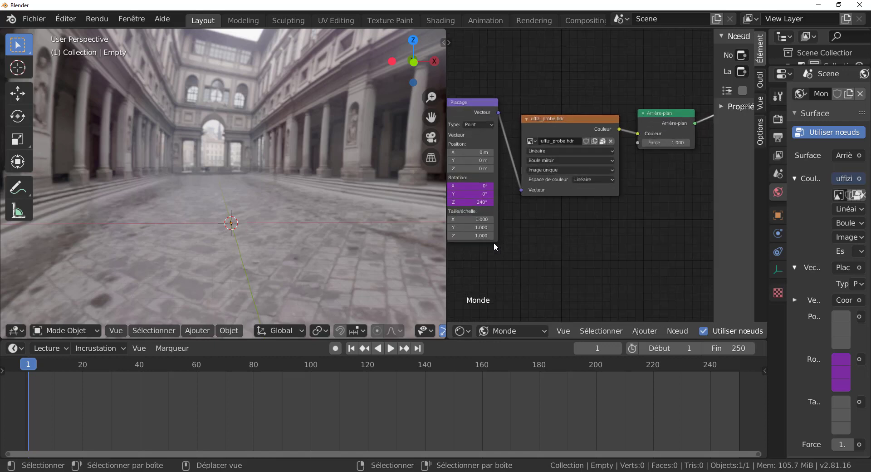
middle_click_drag(554, 248, 626, 243)
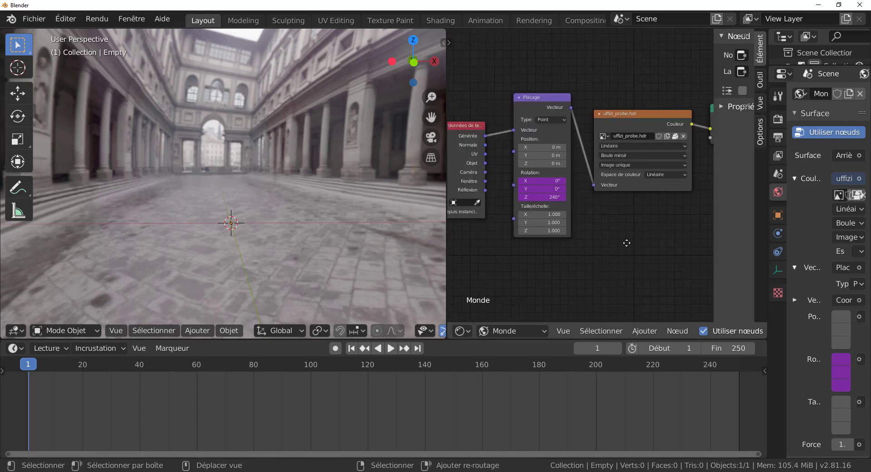
left_click(546, 181)
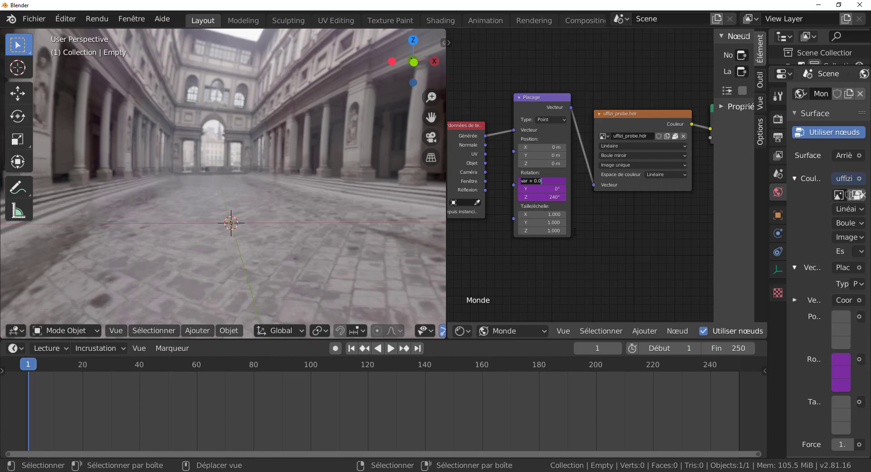
key("Return")
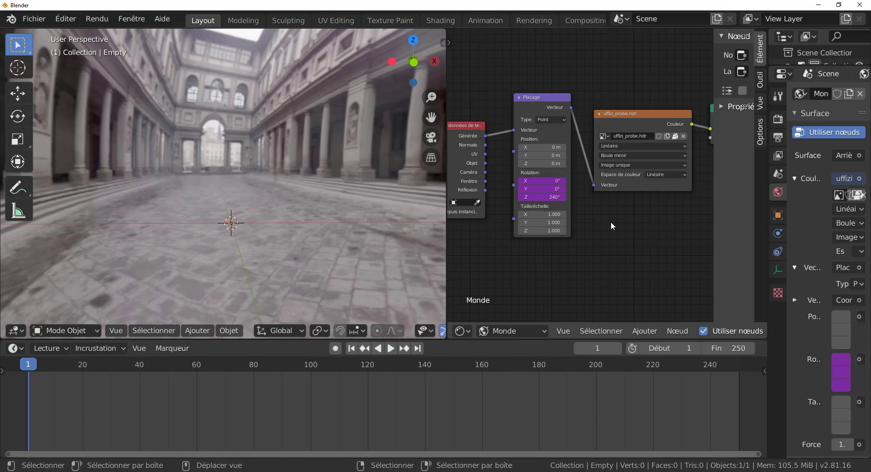
- Set the driver expression of the Placage node's Z rotation to var*2
right_click(539, 198)
left_click(539, 196)
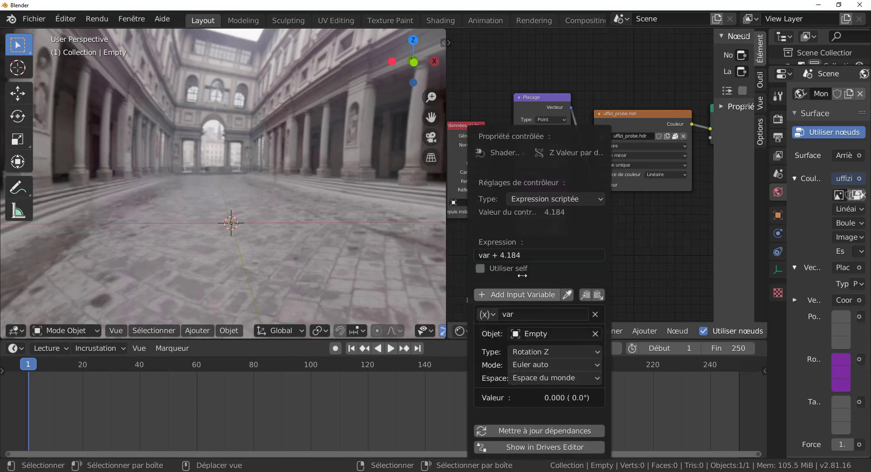
left_click(530, 255)
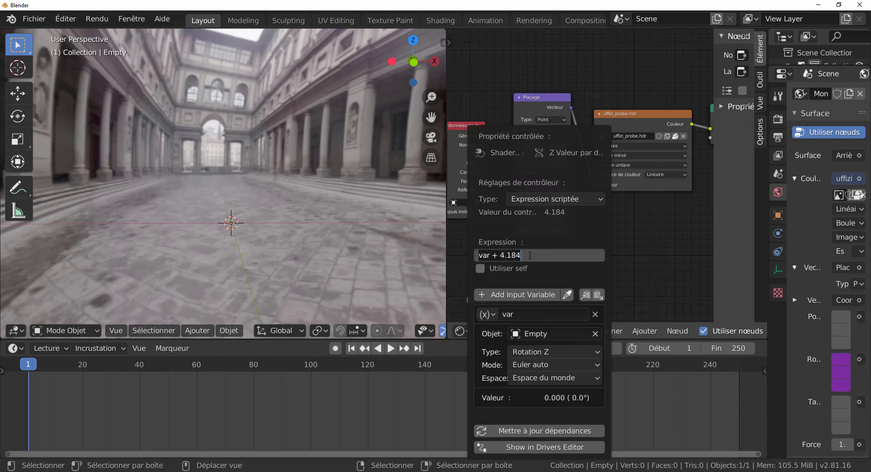
key("End")
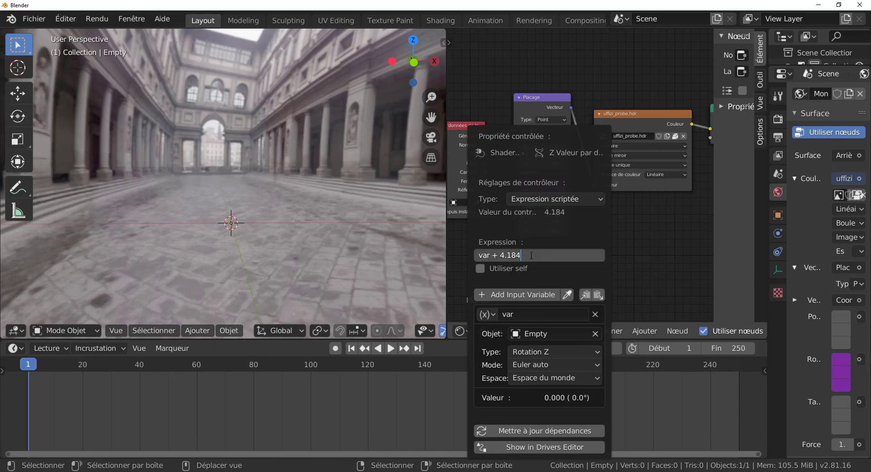
key("BackSpace")
key("BackSpace")
key("BackSpace")
key("BackSpace")
key("BackSpace")
key("BackSpace")
key("BackSpace")
key("BackSpace")
type("*2")
key("Return")
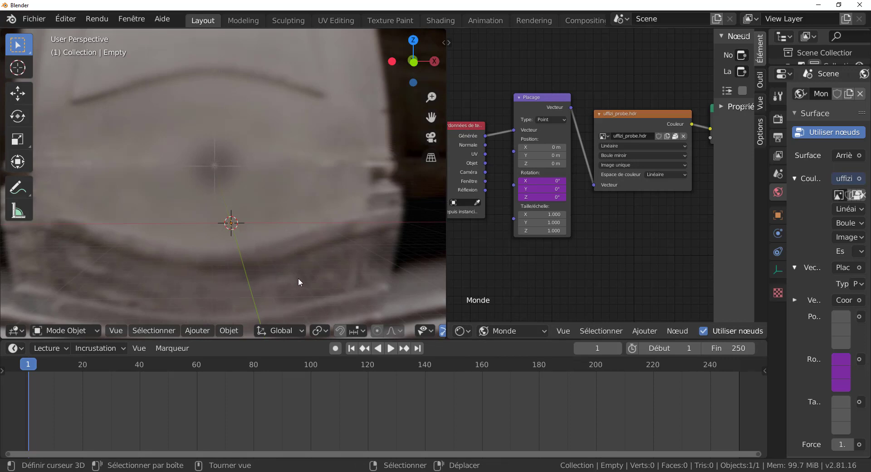
- Hide the viewport's toolbar and select the empty in wireframe shading, returning a widened viewport to rendered shading
key("t")
key("z")
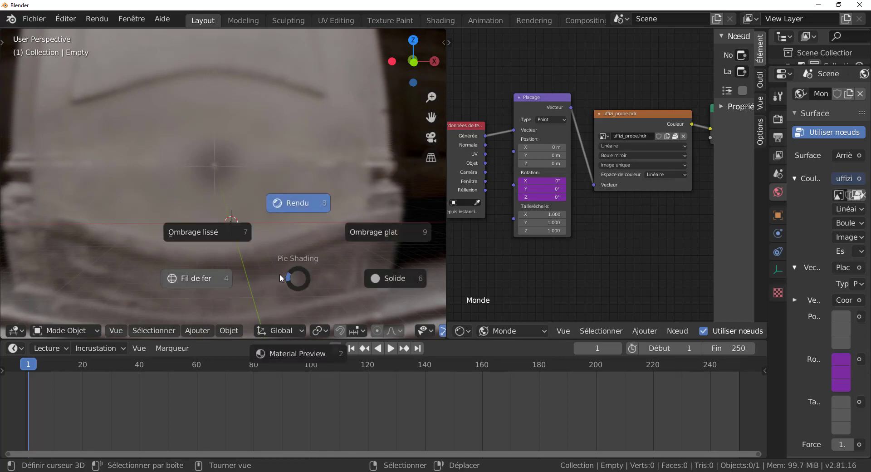
key("Escape")
key("z")
left_click(255, 259)
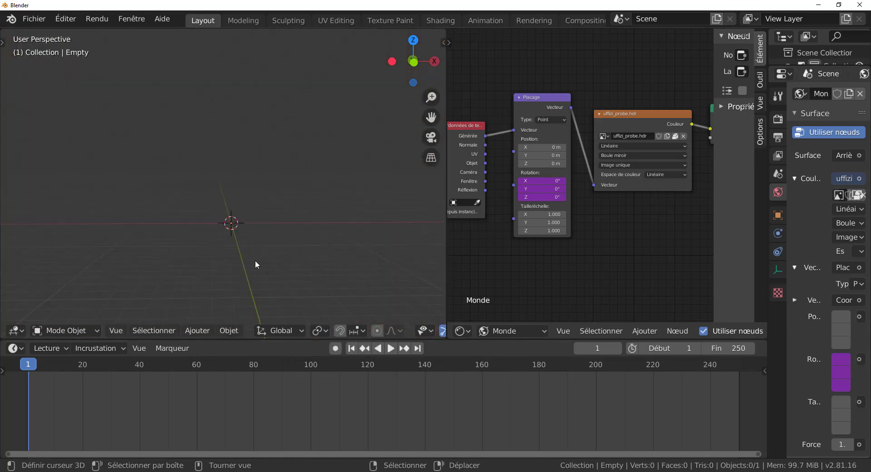
right_click(239, 222)
scroll(245, 242, "up", 4)
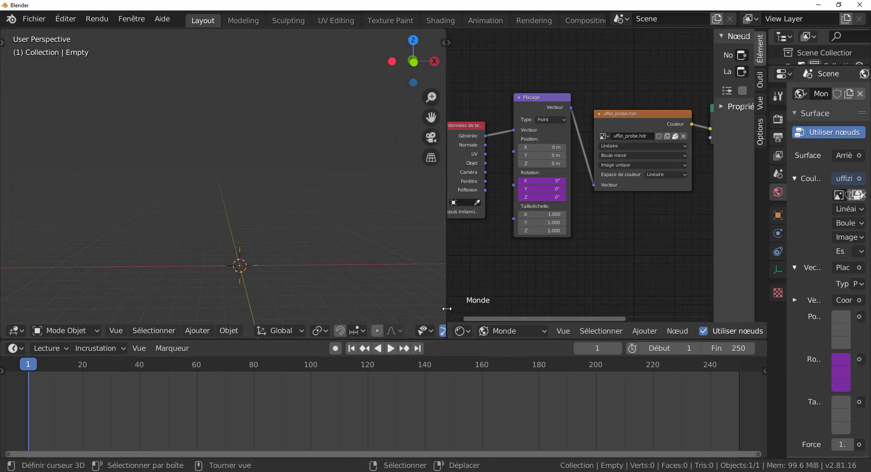
left_click_drag(446, 309, 637, 311)
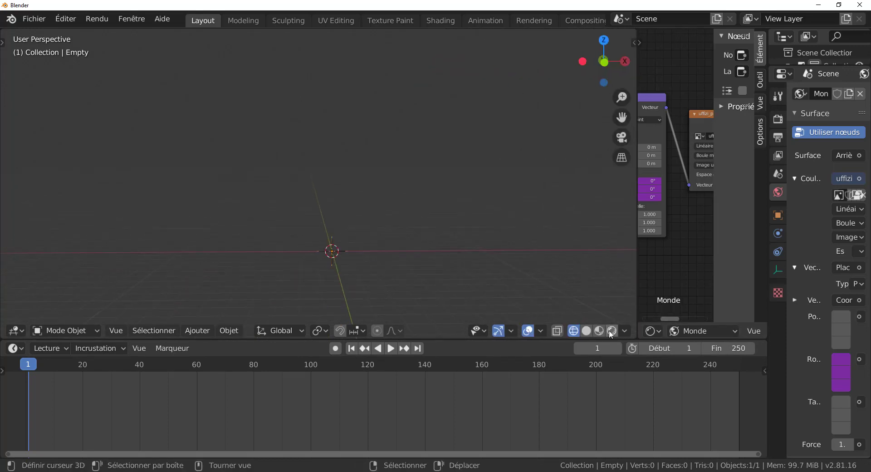
left_click(611, 331)
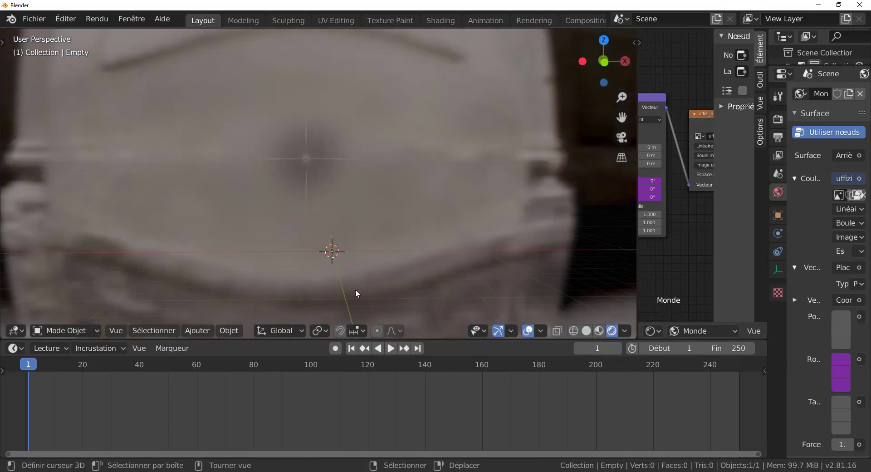
- Try rotating the empty around the global Z axis to test the var*2 driver on the background
key("r")
key("z")
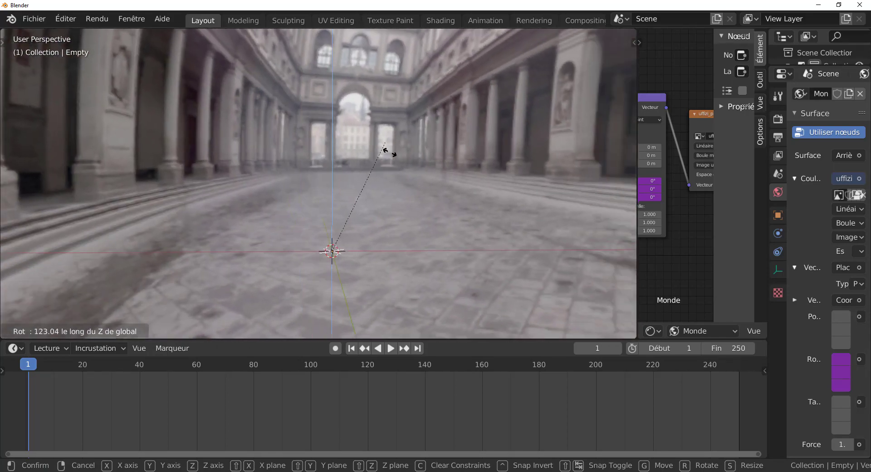
left_click(622, 266)
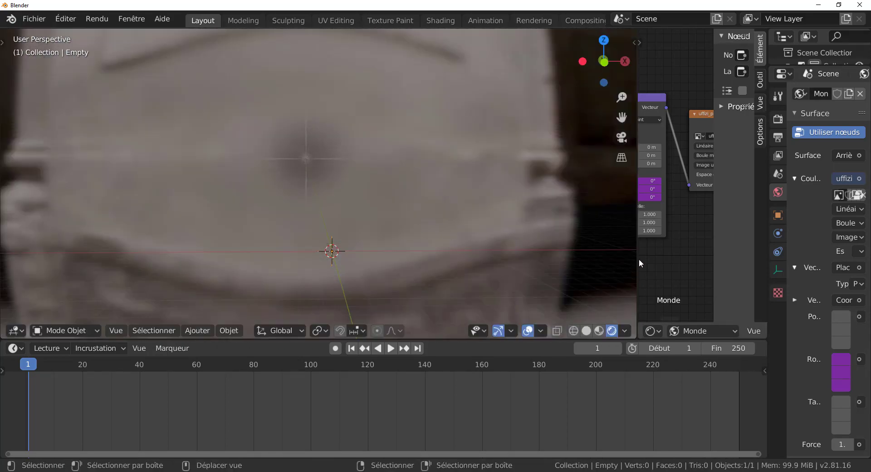
- Widen the shader editor and set the driver expression of the Placage node's Z rotation to var*10
left_click_drag(637, 258, 494, 222)
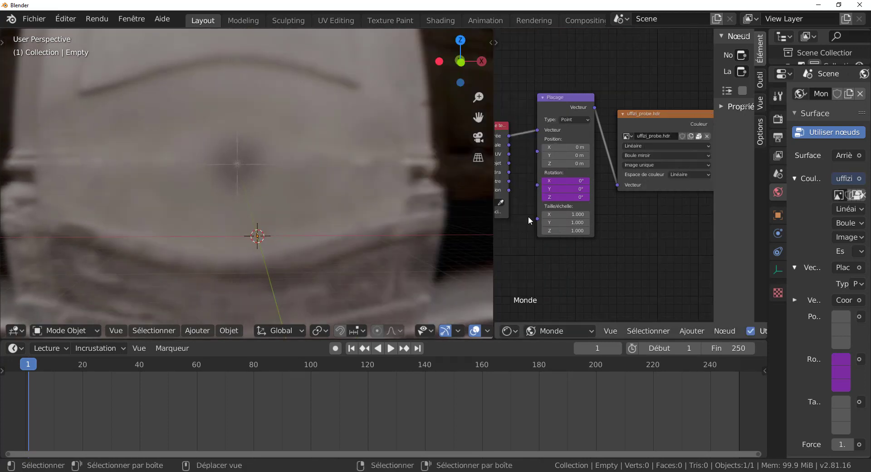
right_click(560, 198)
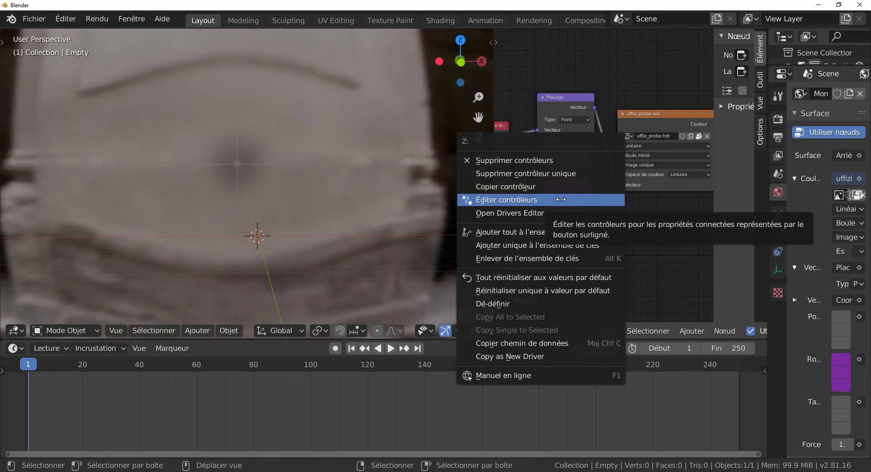
left_click(552, 201)
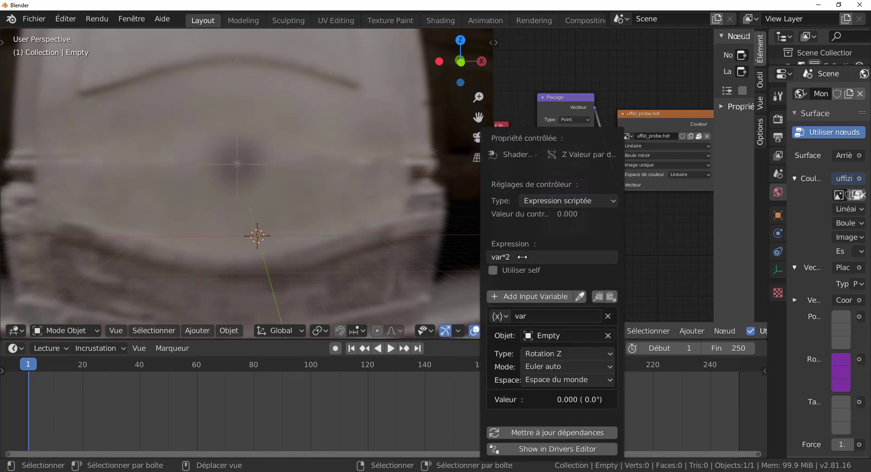
left_click(546, 258)
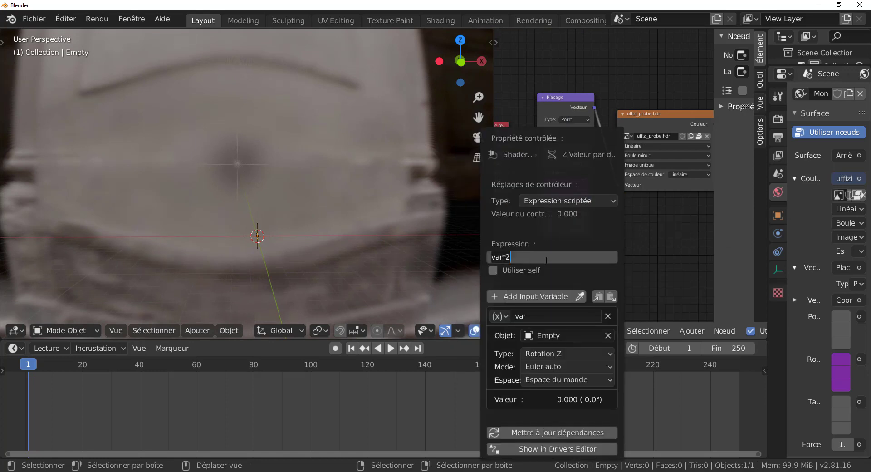
key("End")
key("BackSpace")
type("10")
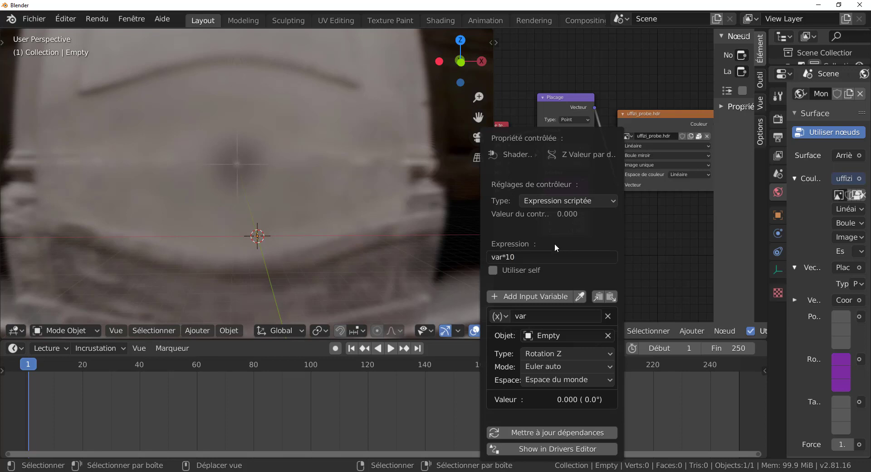
key("Return")
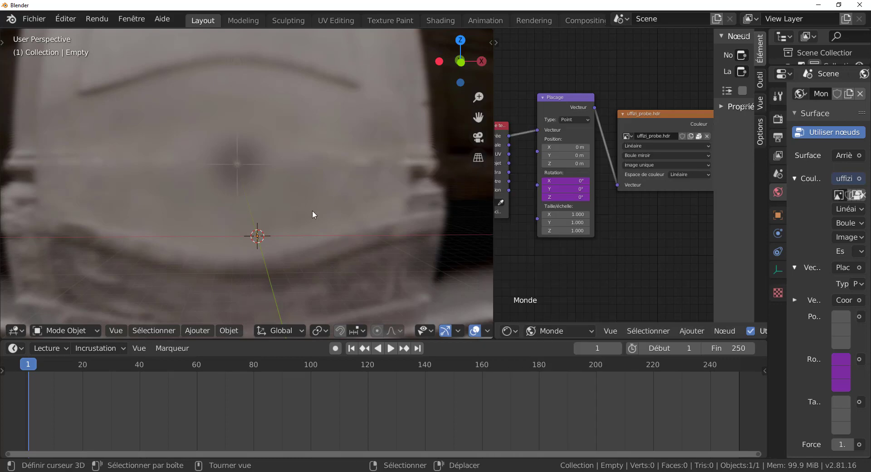
- Try rotating the empty around the global Z axis to test the var*10 driver on the background
scroll(259, 243, "up", 3)
key("r")
key("z")
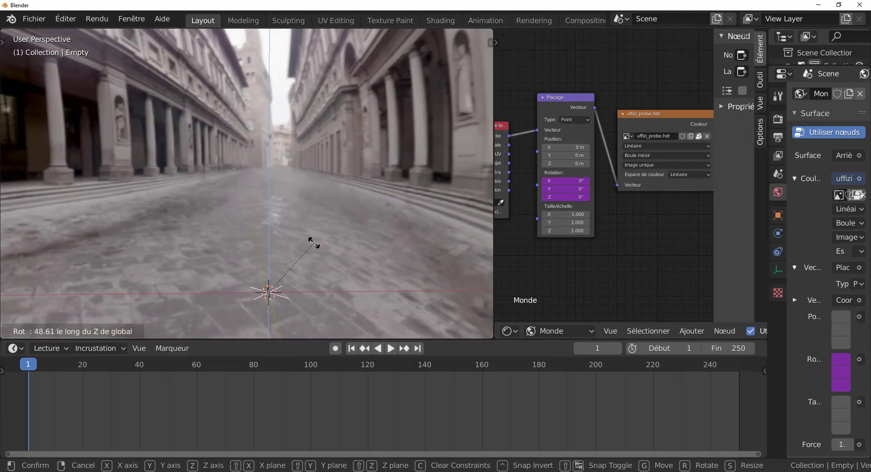
key("Escape")
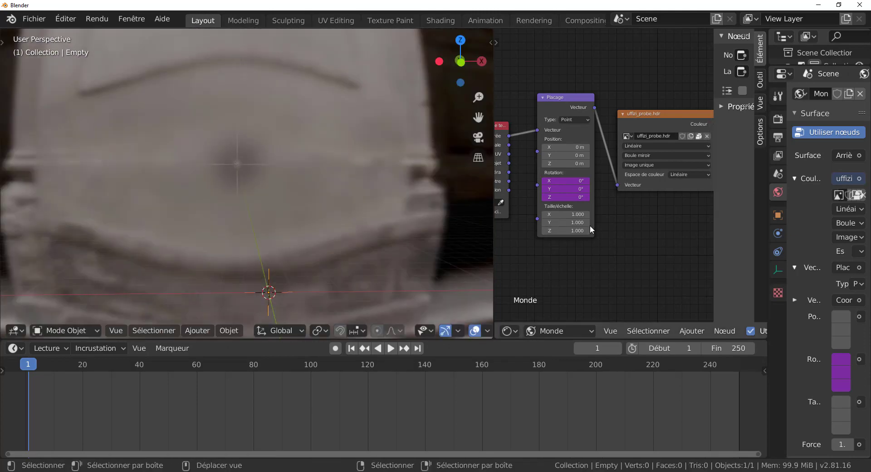
- Open the Drivers Editor from the Placage node's X scale and close it again
scroll(590, 222, "up", 1)
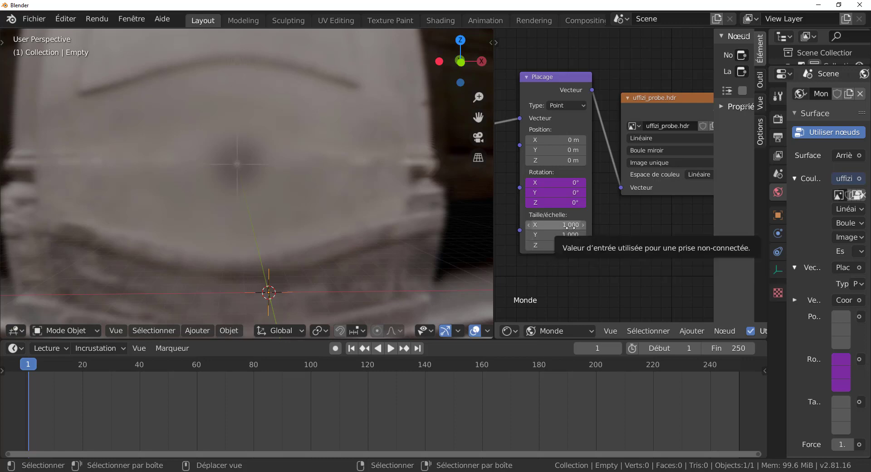
right_click(570, 228)
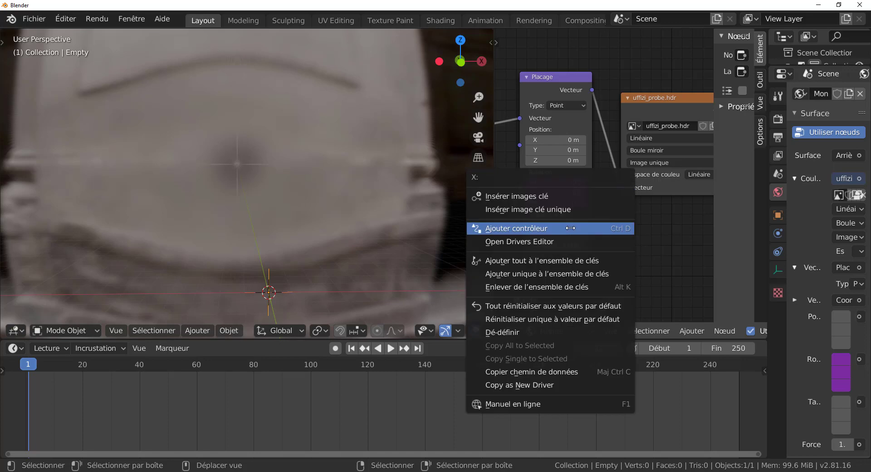
left_click(537, 243)
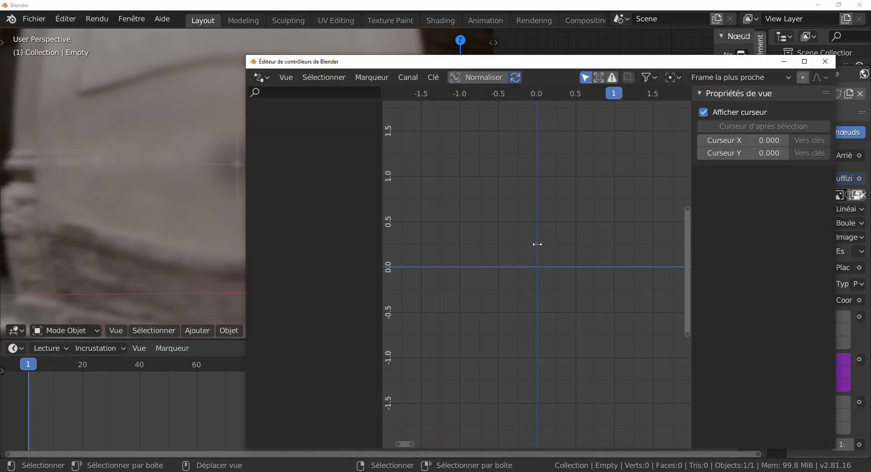
left_click(825, 62)
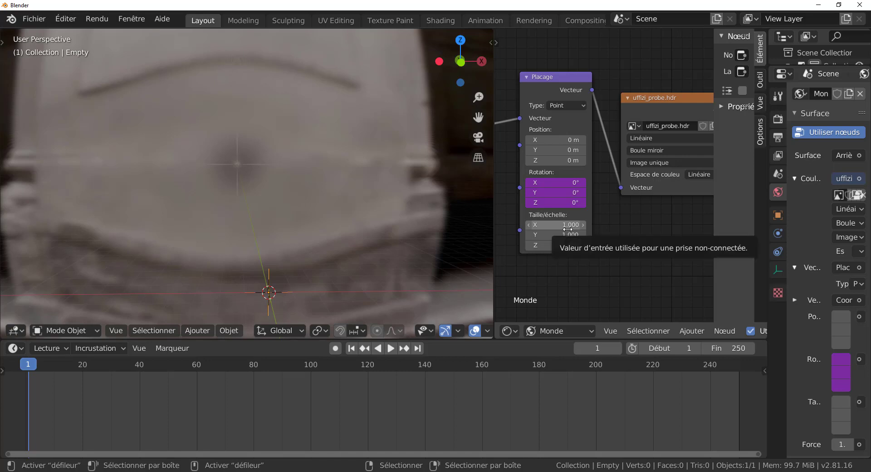
- Add a driver to the Placage node's Y scale and set its variable to read the Empty's Rotation Z
key("ctrl+d")
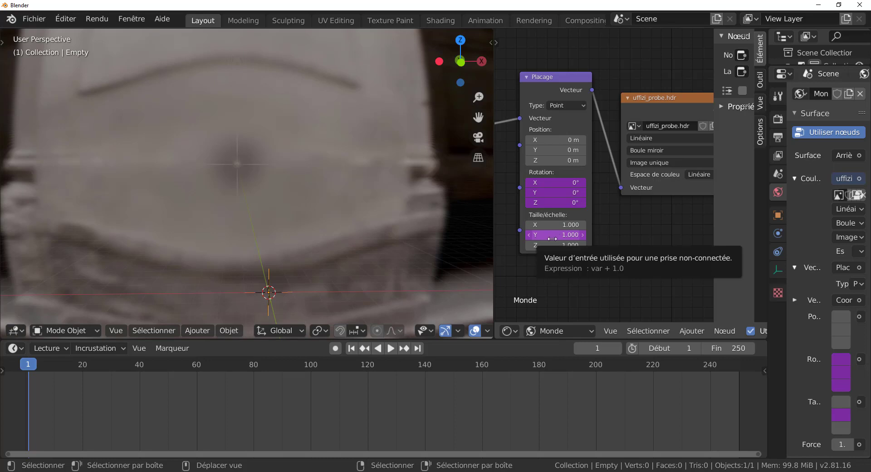
right_click(555, 234)
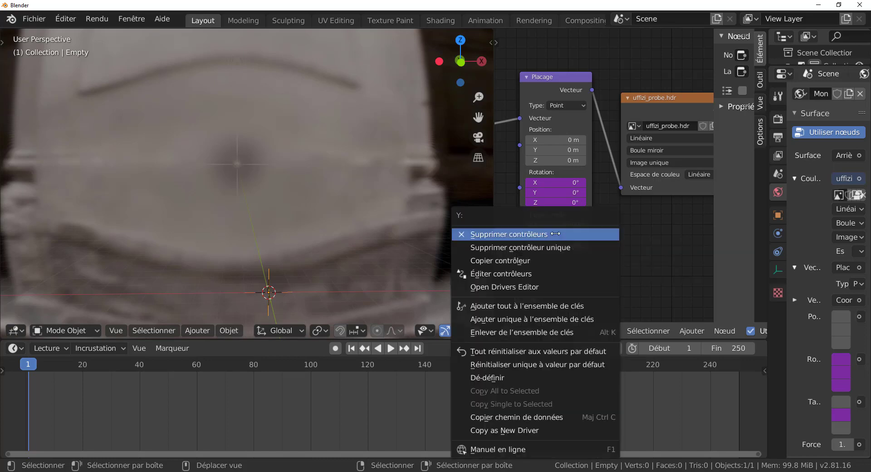
left_click(519, 275)
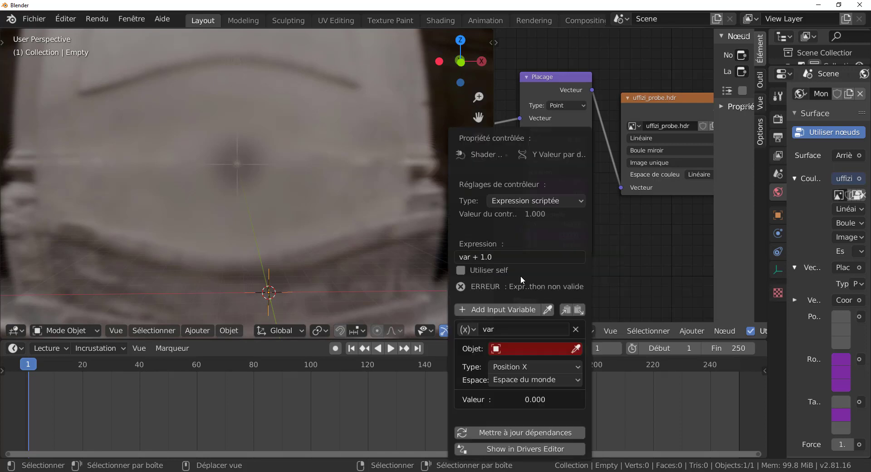
left_click(529, 351)
left_click(532, 214)
left_click(527, 366)
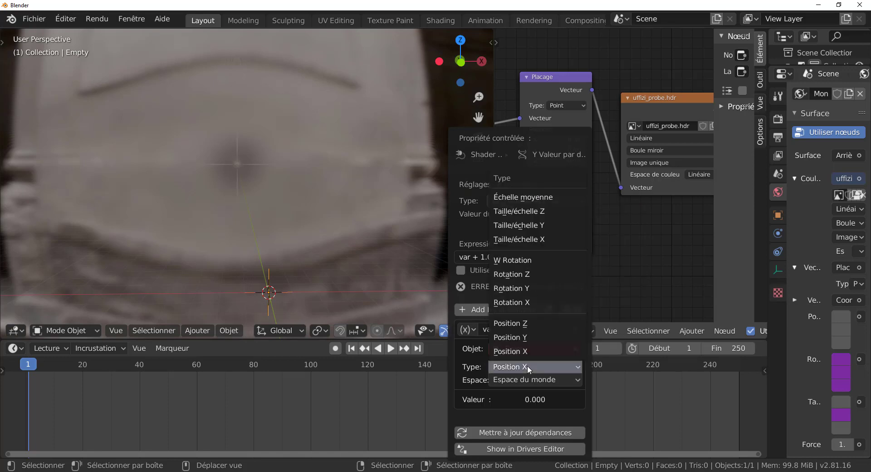
left_click(523, 274)
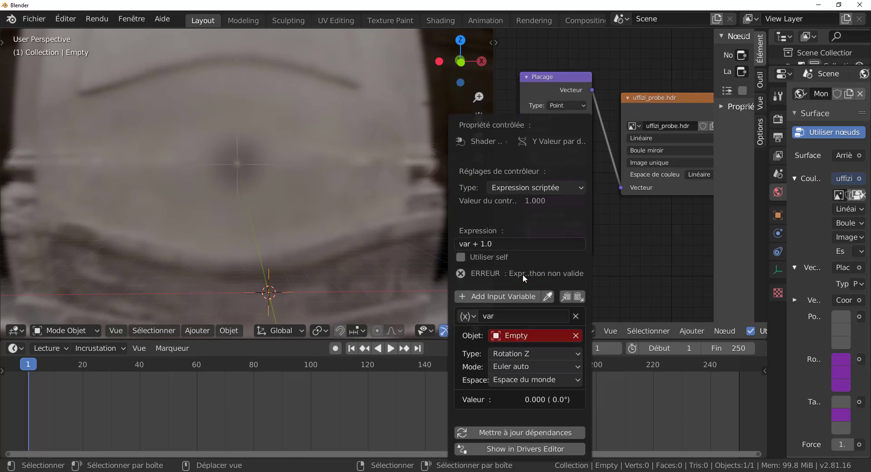
- Set the driver expression of the Placage node's Y scale to var*2
left_click(496, 242)
left_click(568, 237)
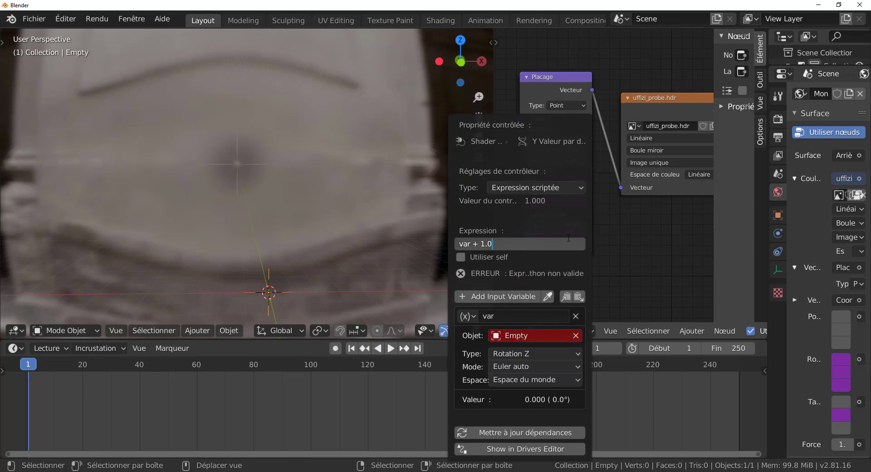
key("BackSpace")
key("BackSpace")
key("BackSpace")
key("BackSpace")
key("BackSpace")
type("*2")
key("Return")
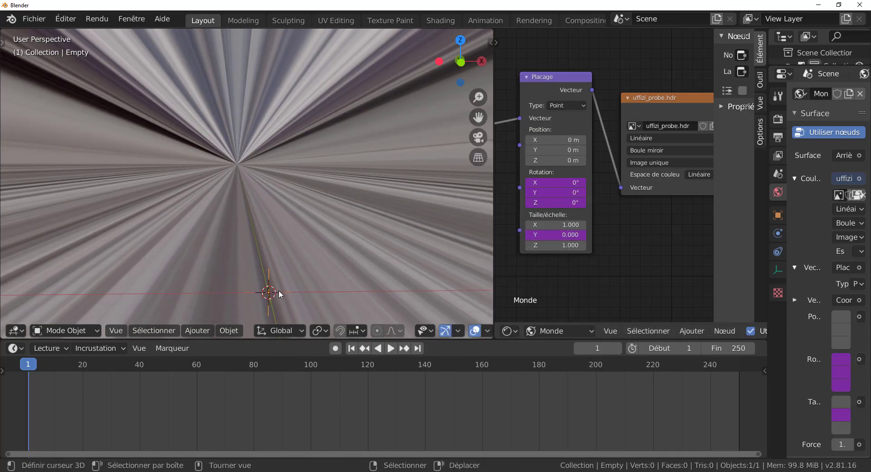
- Try rotating the empty around the global Z axis to test the Y scale driver on the background
key("r")
key("z")
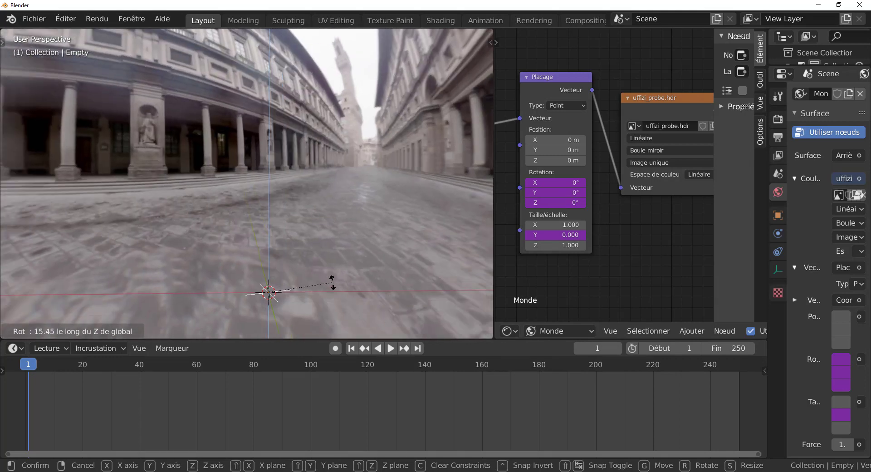
right_click(333, 281)
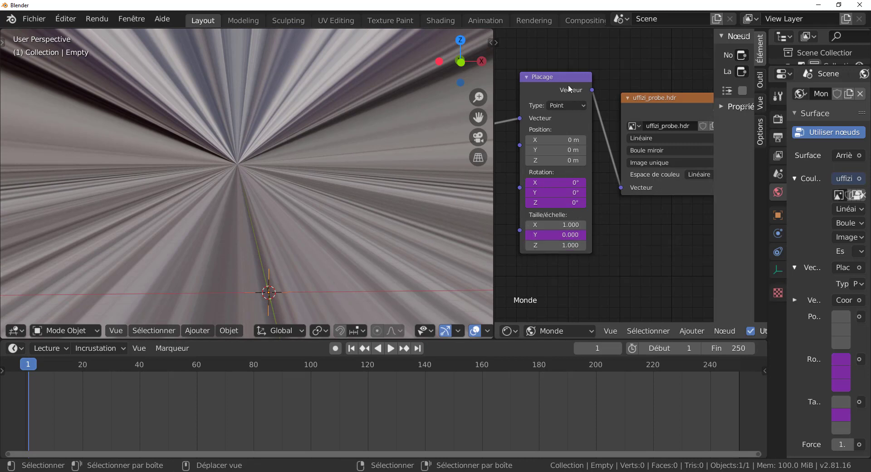
- Rearrange the Placage and uffizi_probe.hdr nodes closer together, then resize the shader editor and its sidebar so both nodes are fully in view
left_click_drag(569, 87, 547, 103)
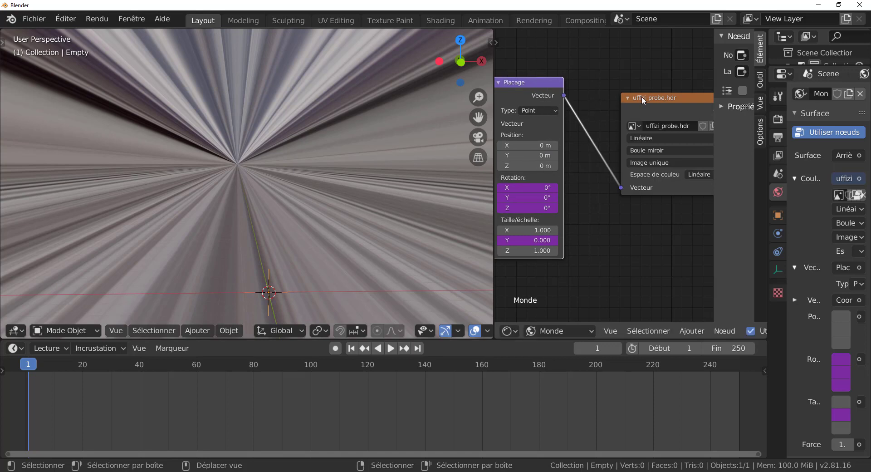
left_click_drag(641, 96, 606, 90)
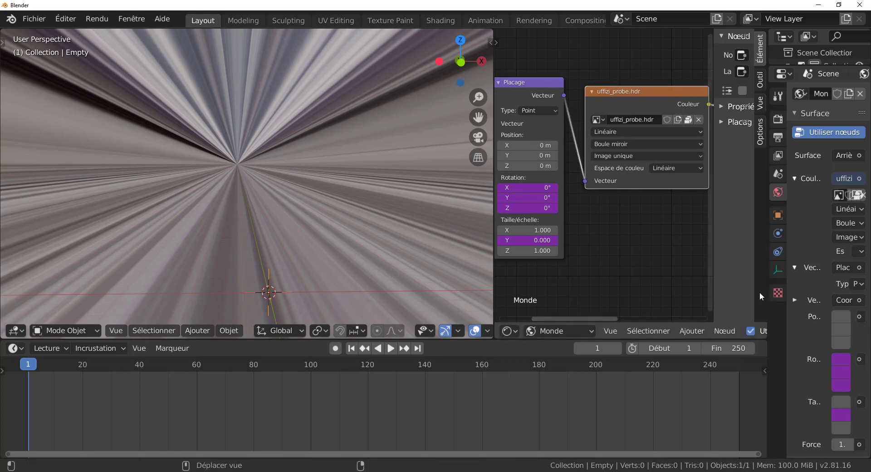
left_click_drag(712, 286, 746, 286)
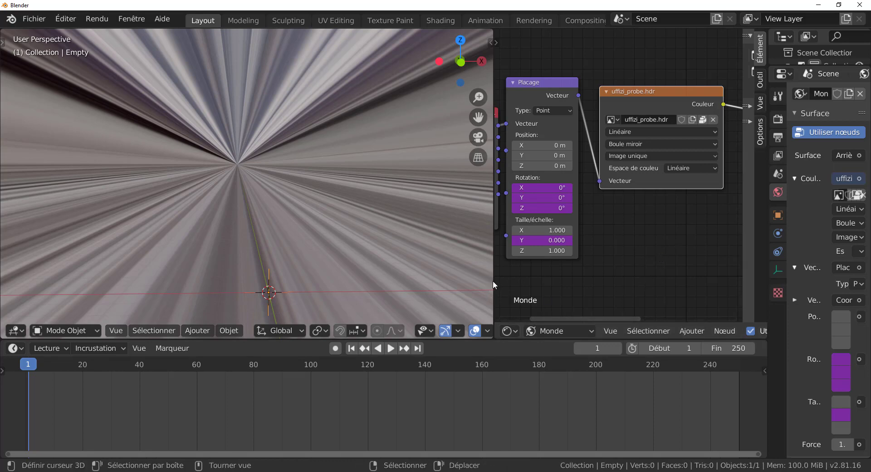
left_click_drag(494, 280, 454, 288)
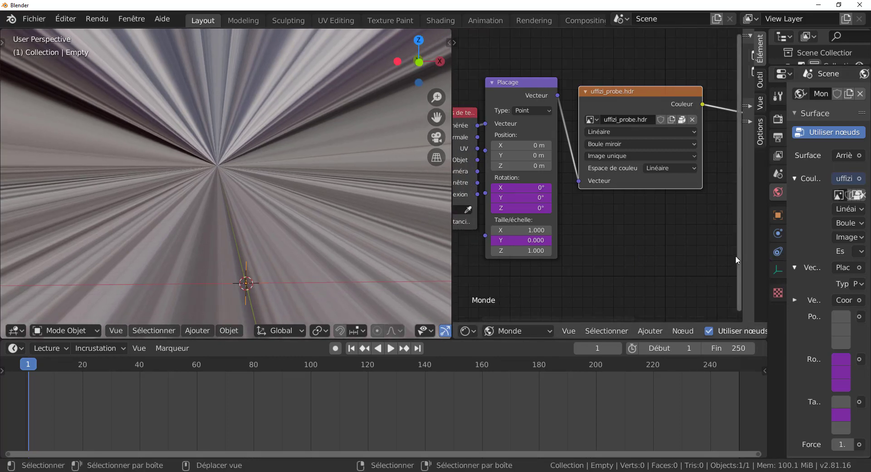
left_click_drag(742, 254, 721, 274)
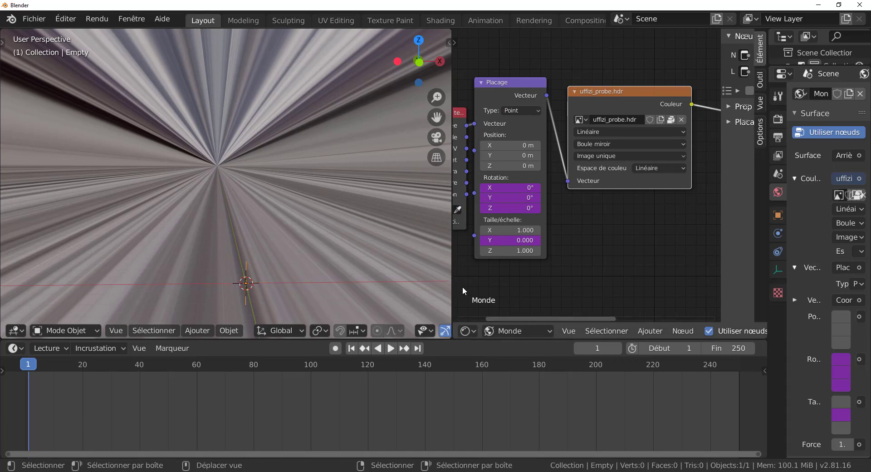
- Switch the shader editor area to the Graph Editor, adjust its channel list width, and widen the 3D viewport over it
left_click(464, 332)
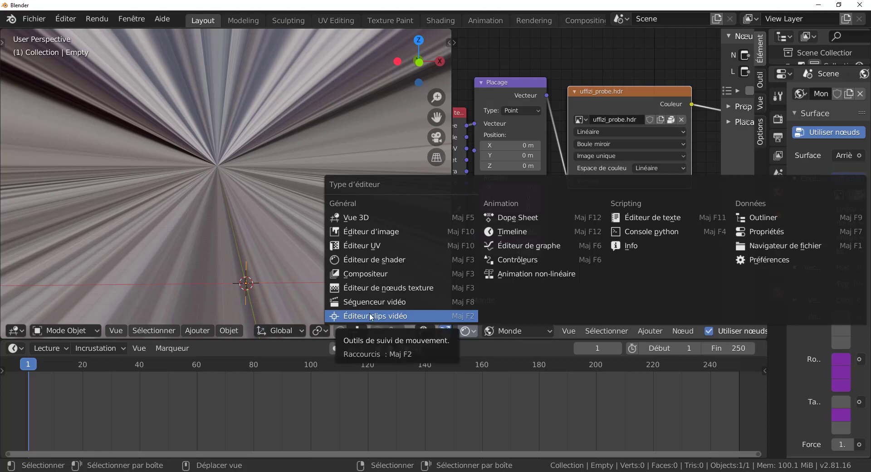
left_click(503, 245)
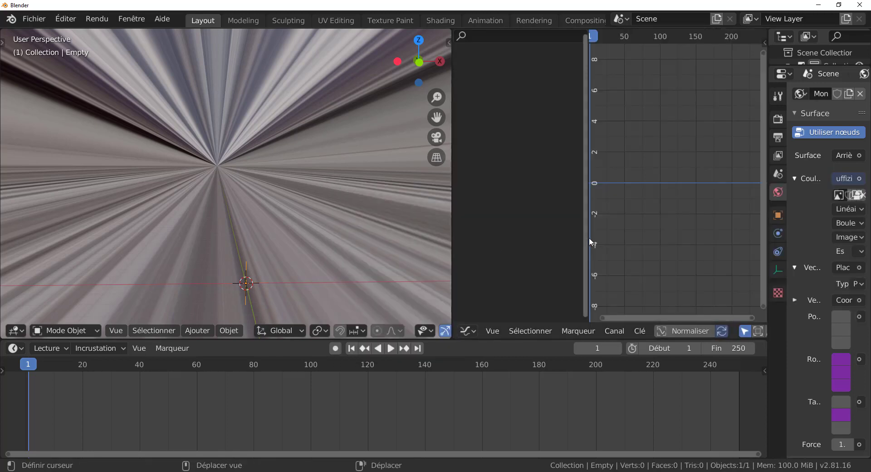
left_click_drag(589, 238, 537, 240)
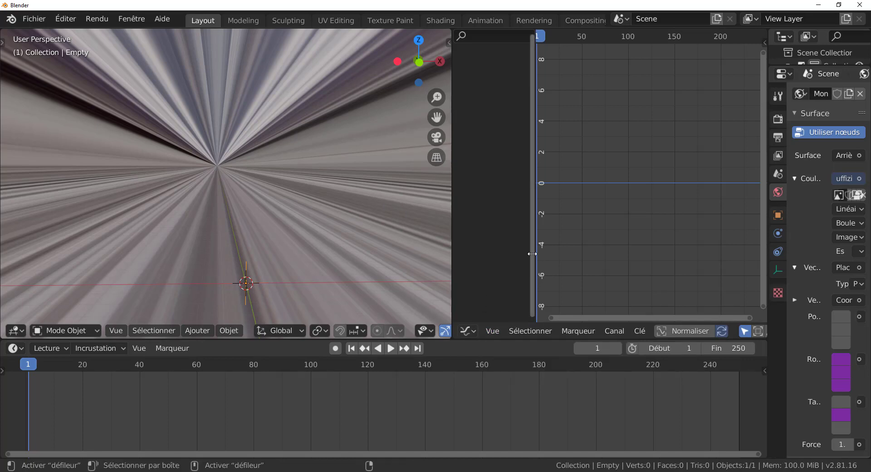
left_click_drag(537, 251, 612, 250)
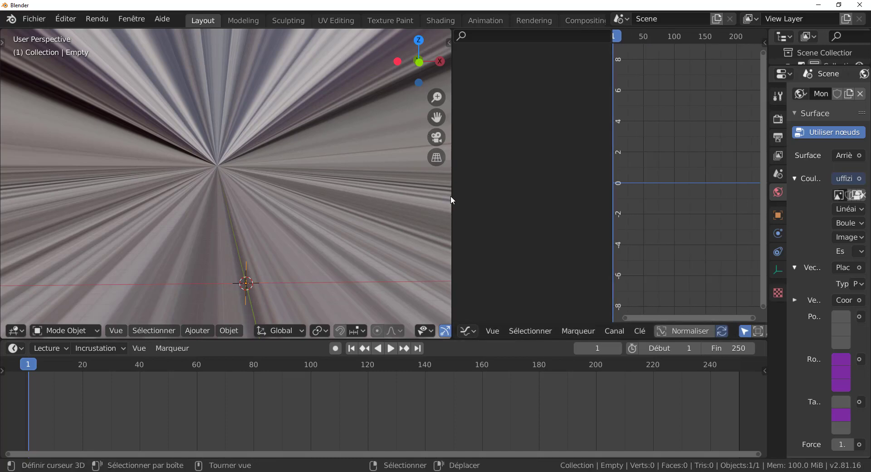
left_click_drag(453, 193, 784, 222)
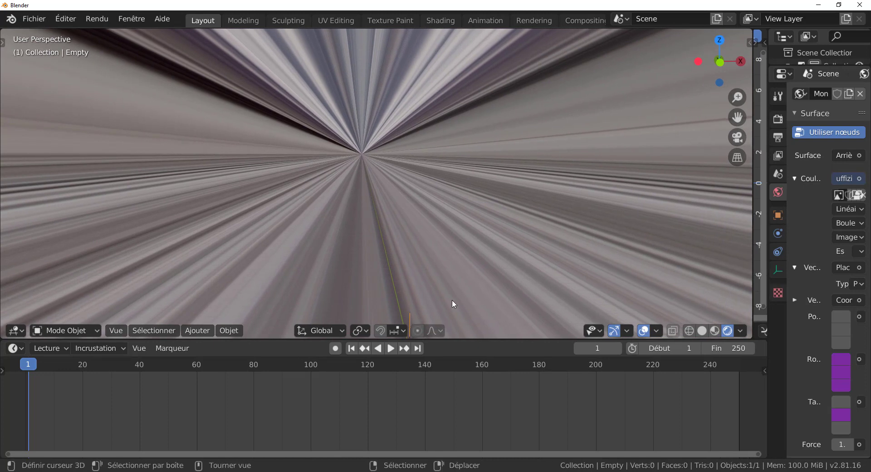
- Rotate the empty by about -52° around the global Y axis
key("r")
key("y")
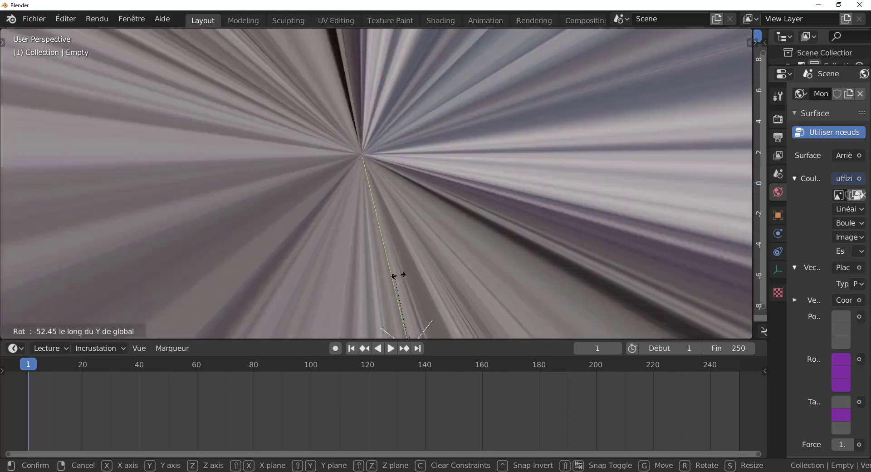
left_click(399, 278)
- Rotate the empty by about -30° around the global Z axis and enlarge the 3D viewport downward over the timeline
key("r")
key("z")
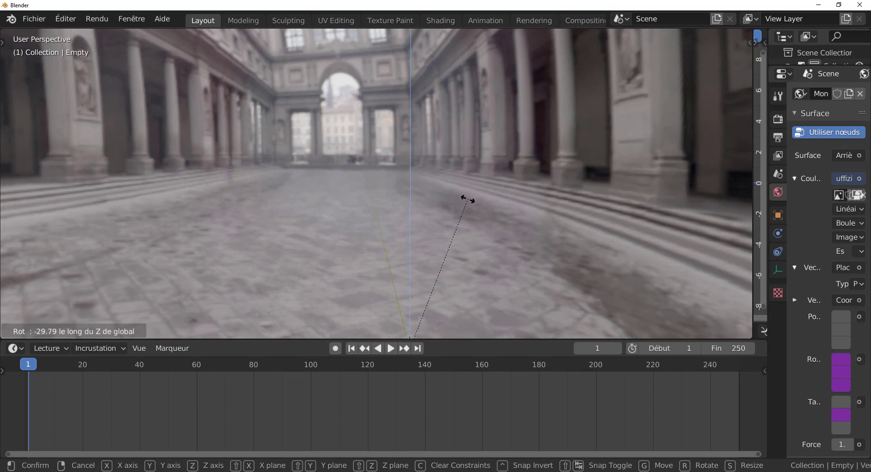
left_click(467, 200)
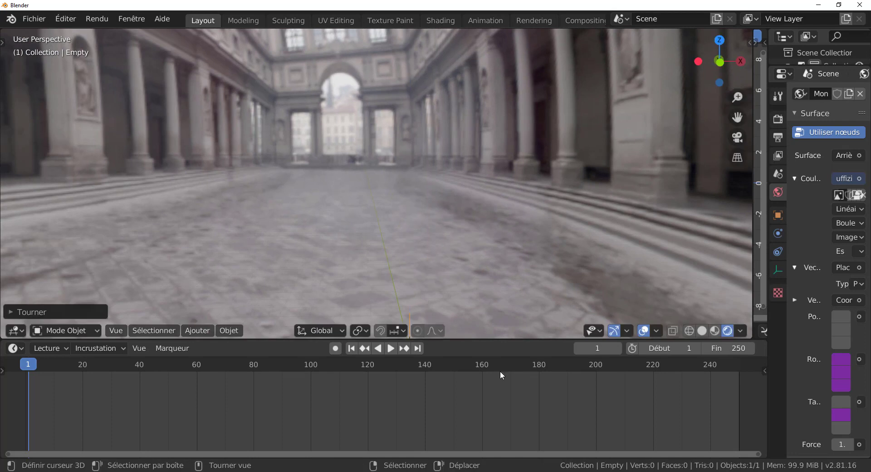
left_click_drag(503, 339, 504, 408)
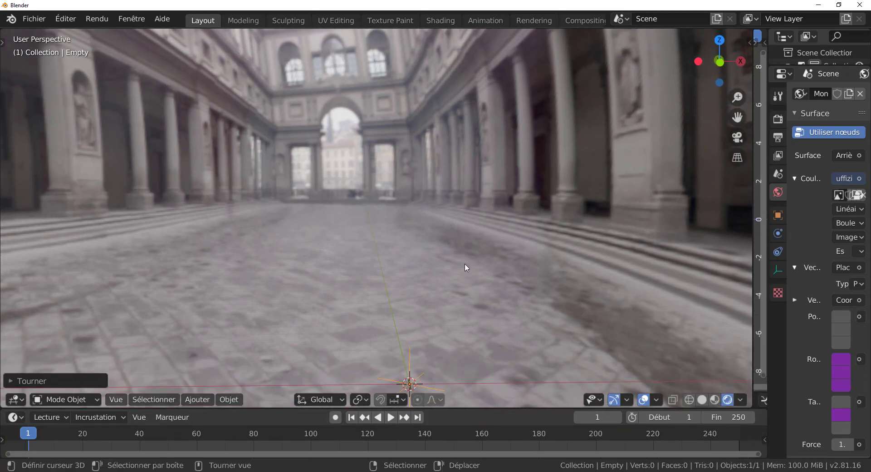